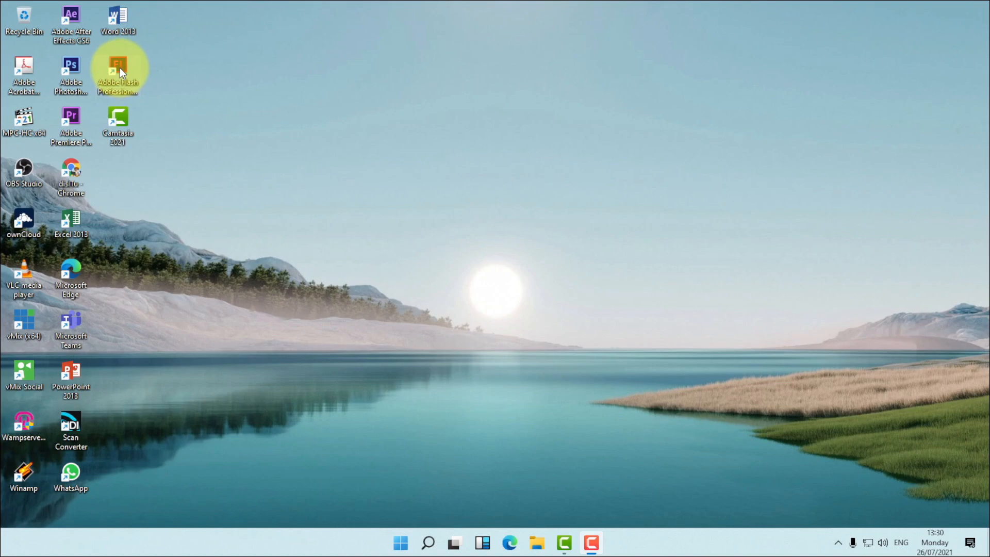
- Launch Adobe Flash Professional CS6 and create a new ActionScript 2.0 document
double_click(118, 73)
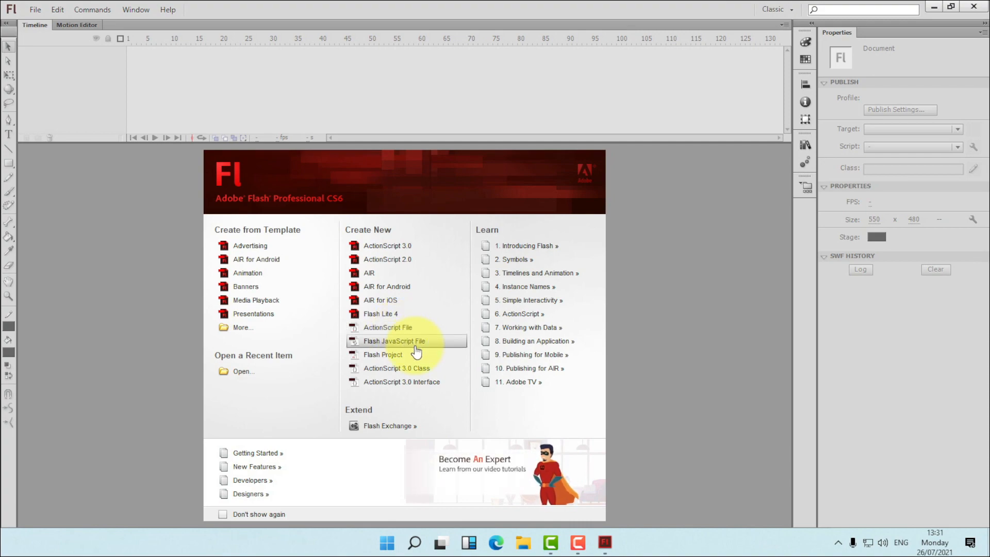
click(391, 260)
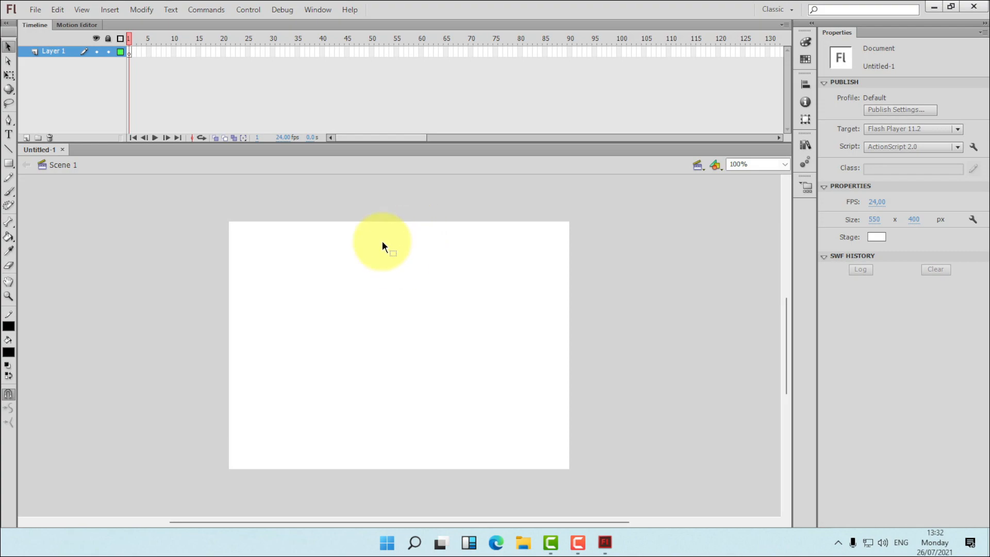
click(33, 12)
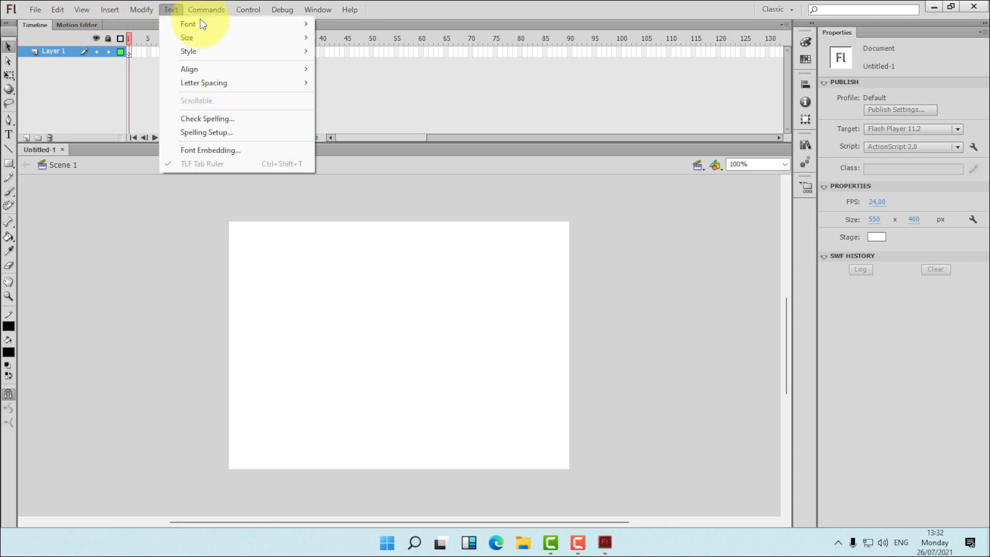
mouse_move(255, 7)
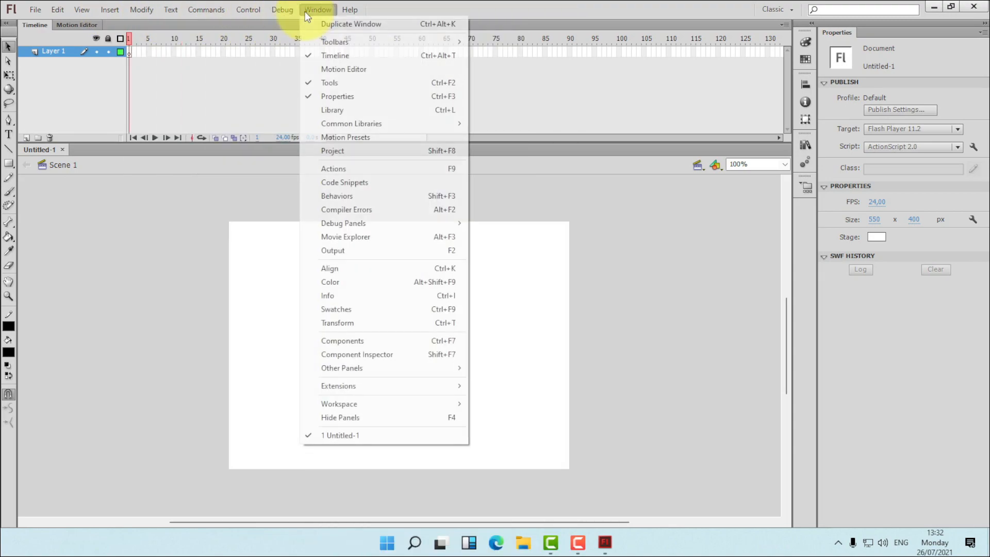
mouse_move(346, 12)
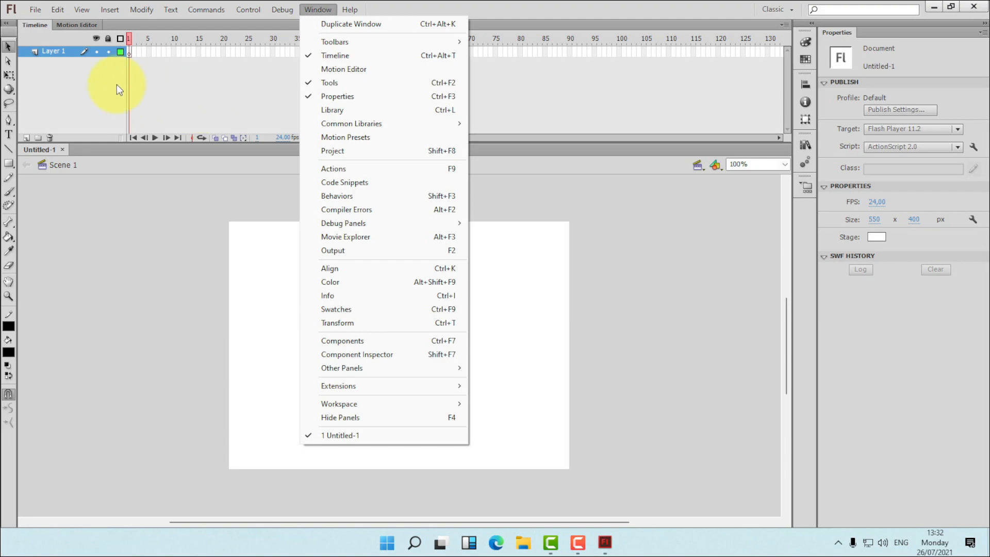
click(52, 56)
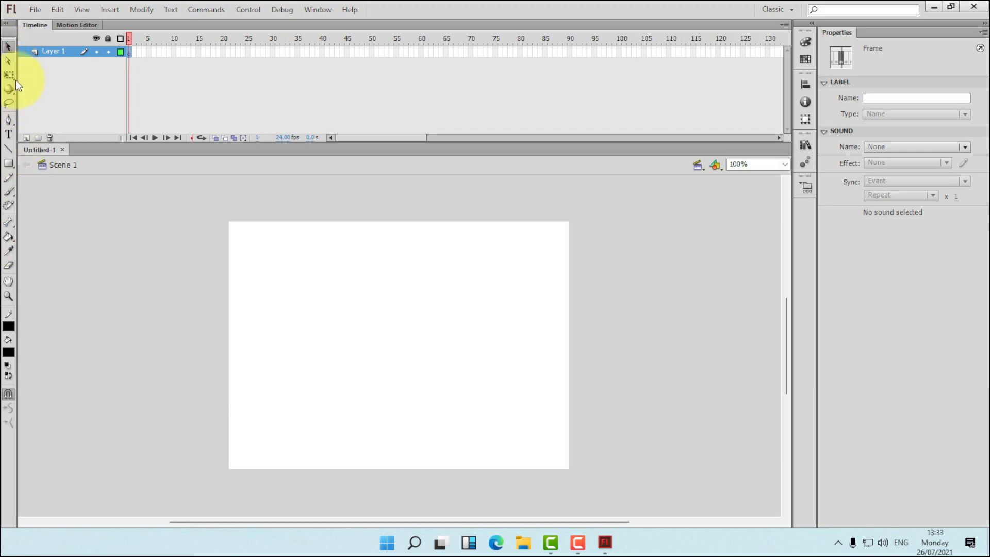
- Collapse the Tools panel to an icon, preview its contents, expand it again and clear the frame selection
click(8, 23)
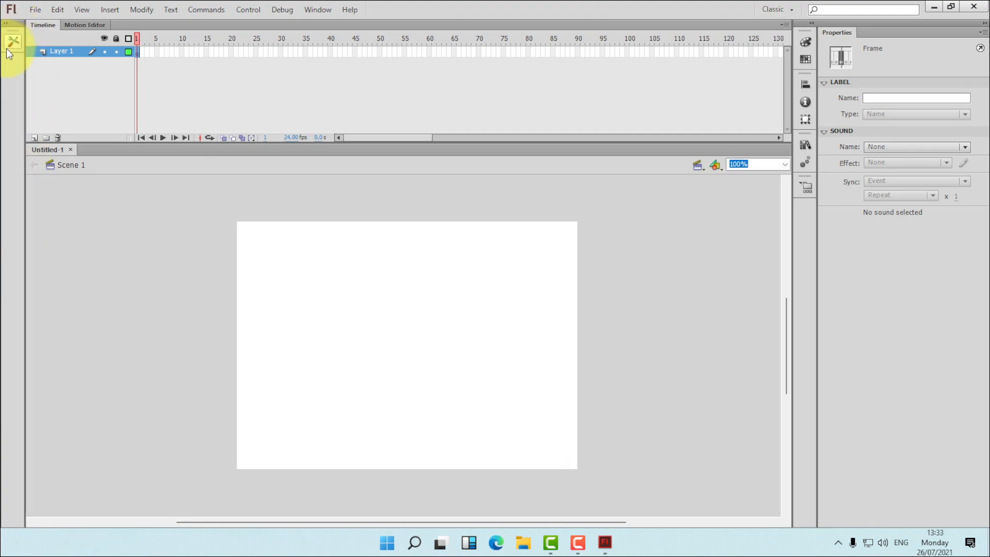
click(11, 43)
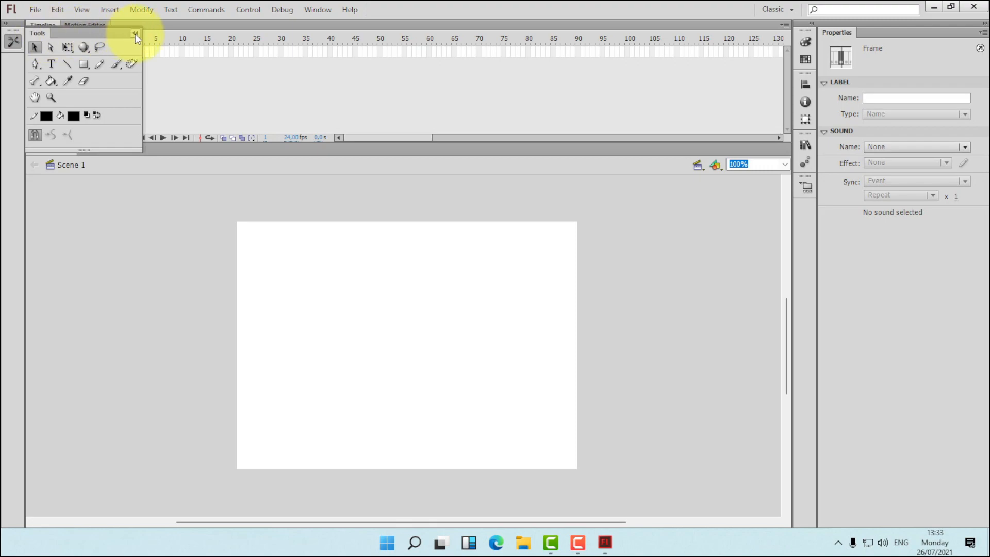
click(135, 33)
click(11, 32)
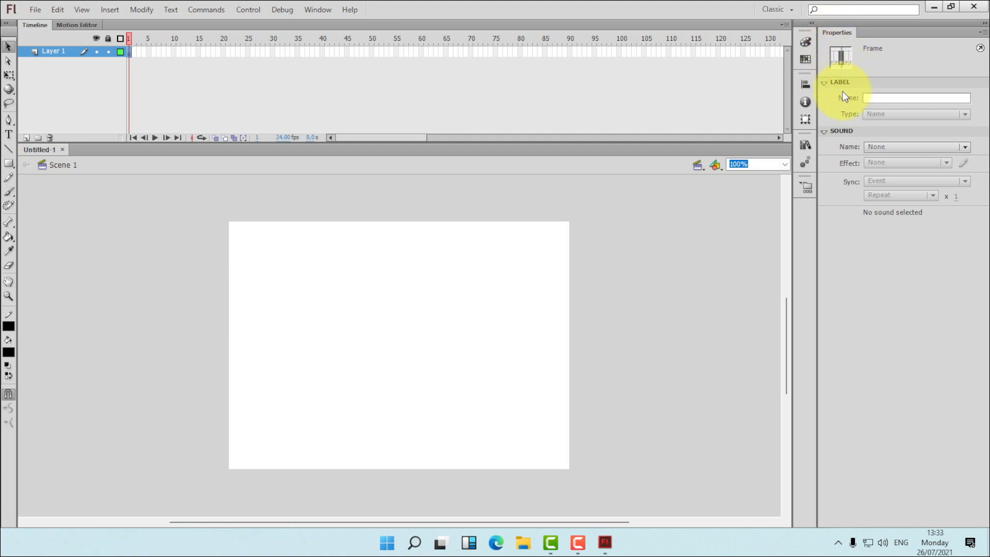
click(633, 270)
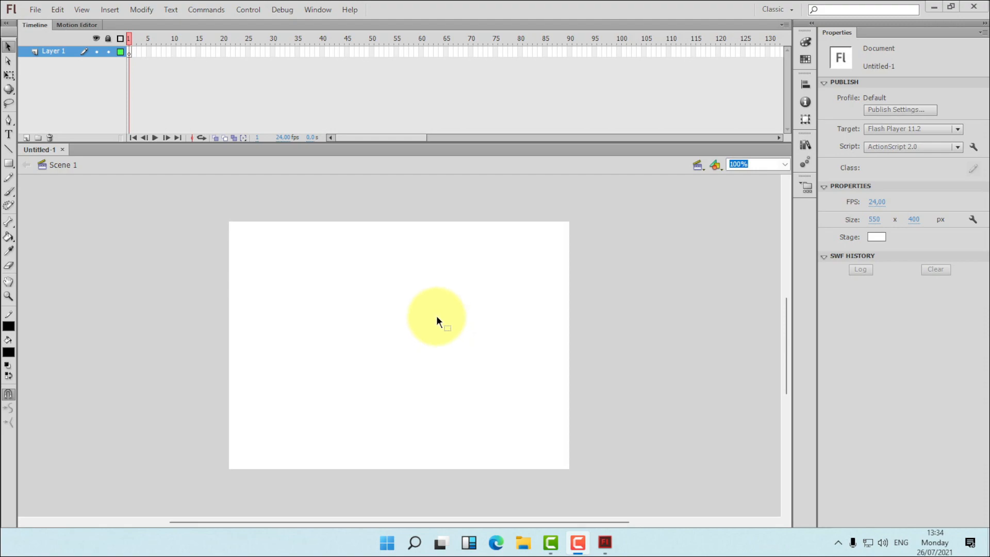
- Examine the drawing tools one by one, including Subselection, 3D Rotation, Lasso, Deco, Bone, Paint Bucket with its Ink Bottle variant, and Eyedropper
click(9, 60)
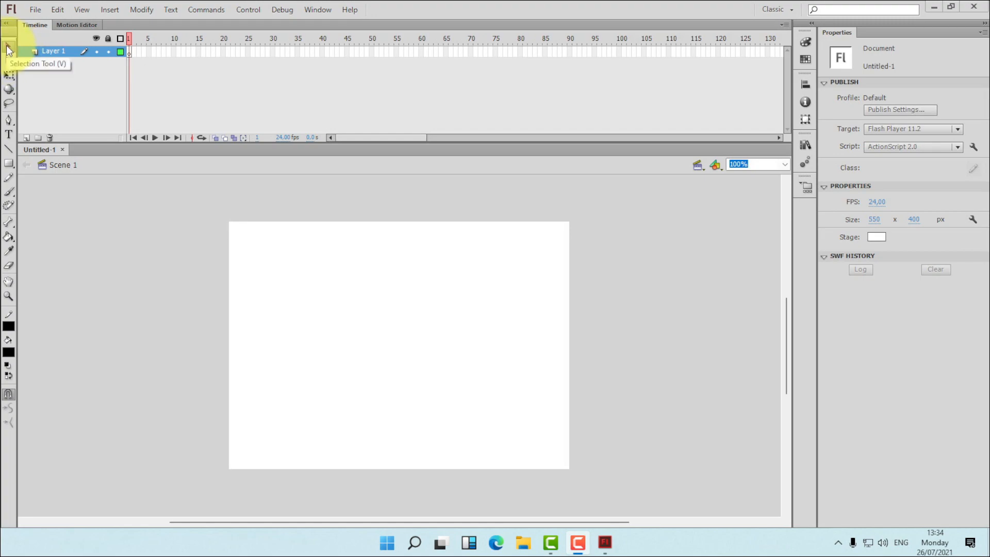
click(9, 91)
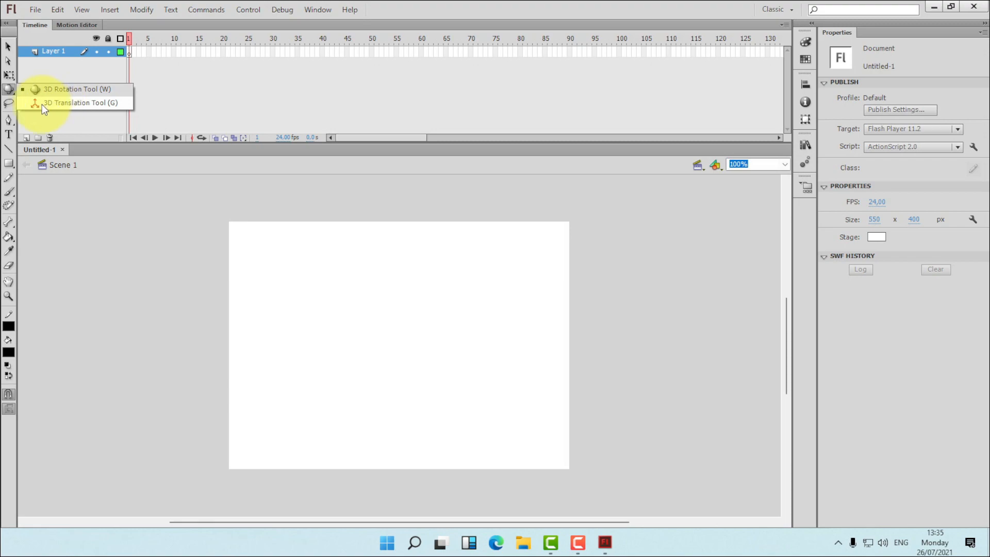
click(8, 107)
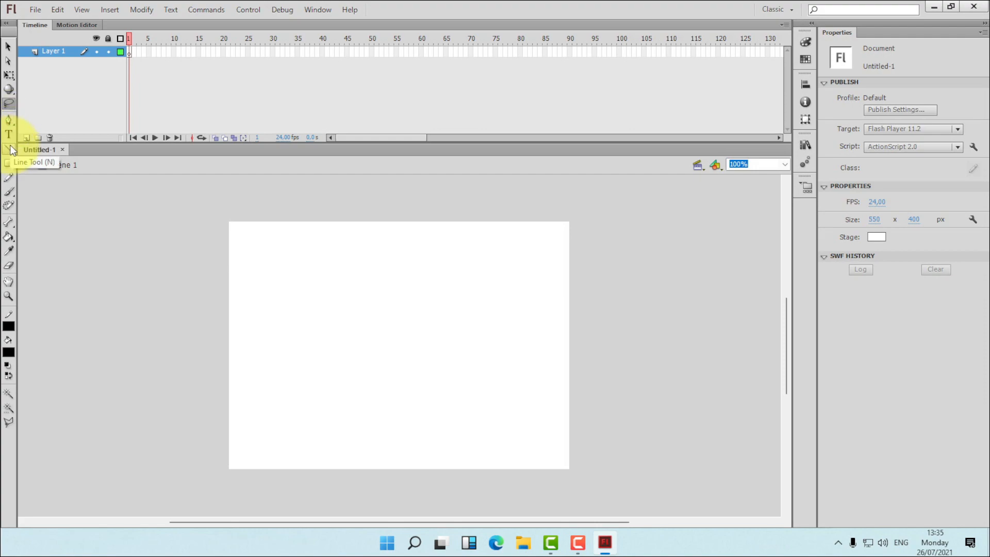
click(12, 204)
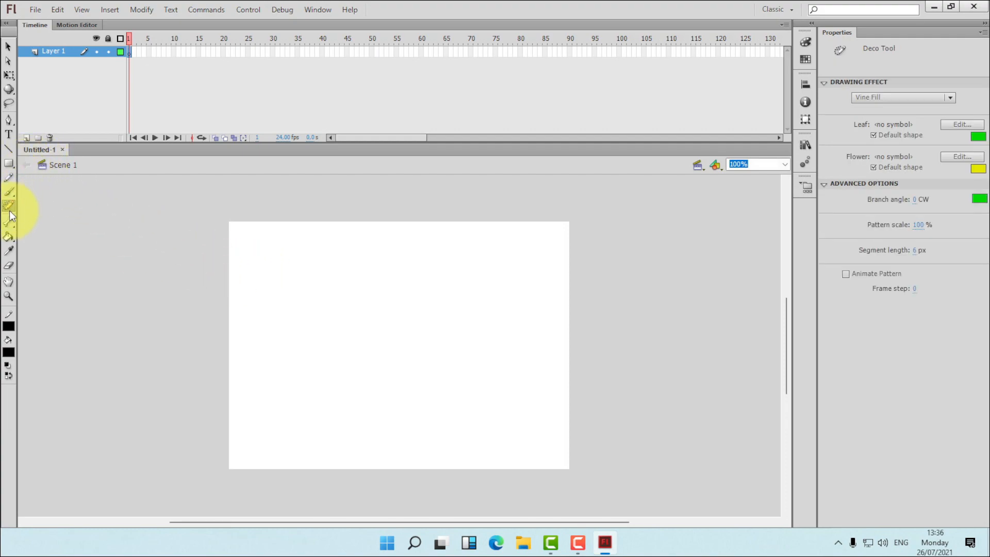
click(8, 226)
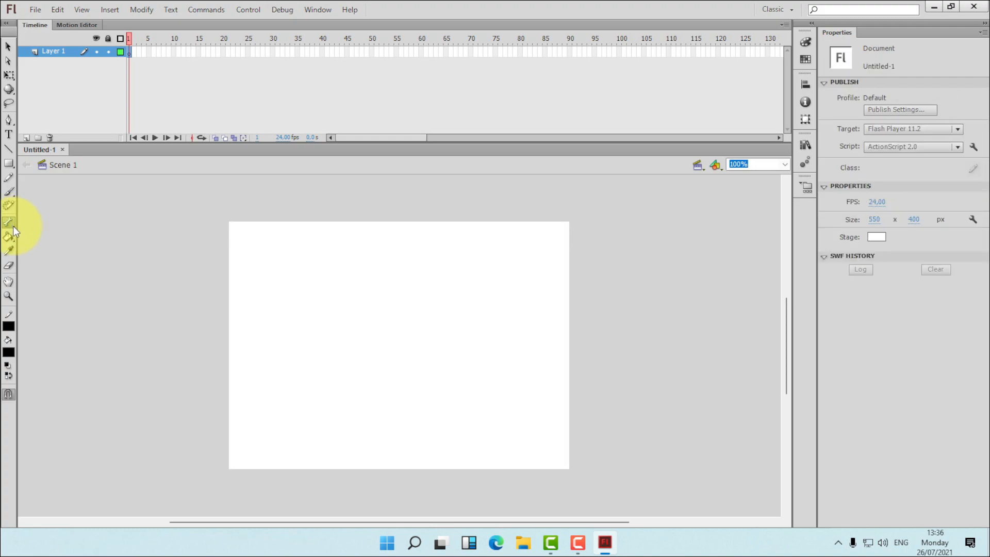
click(13, 226)
click(9, 223)
click(12, 237)
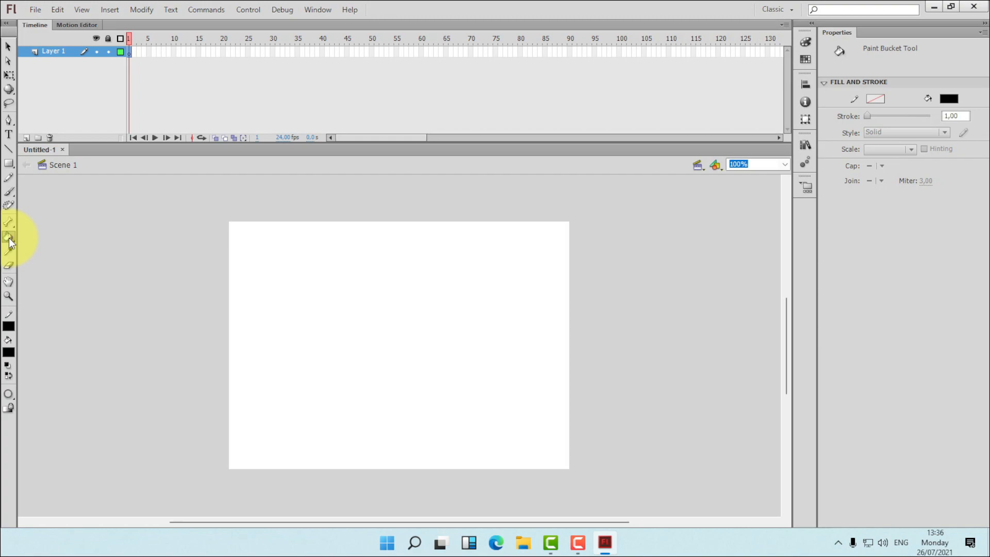
click(14, 240)
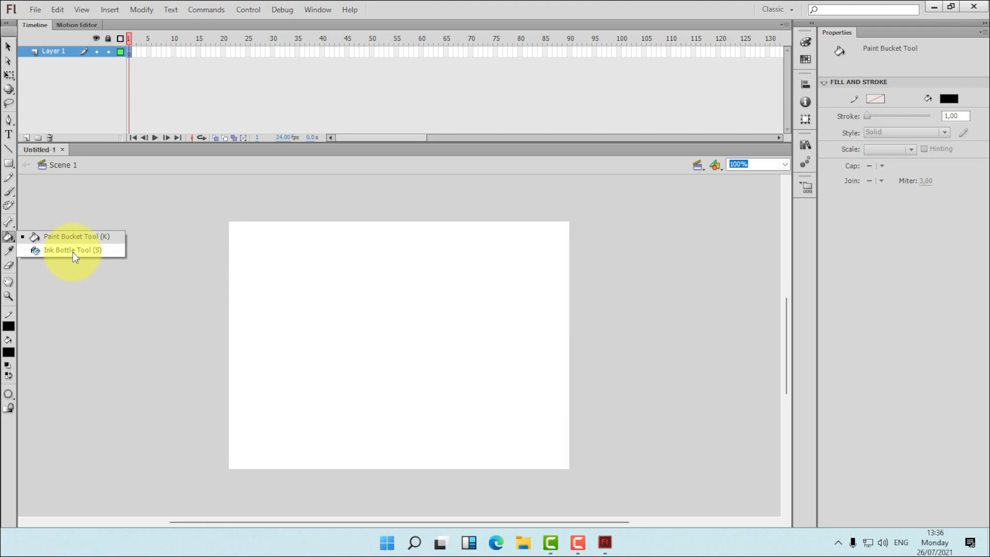
click(8, 251)
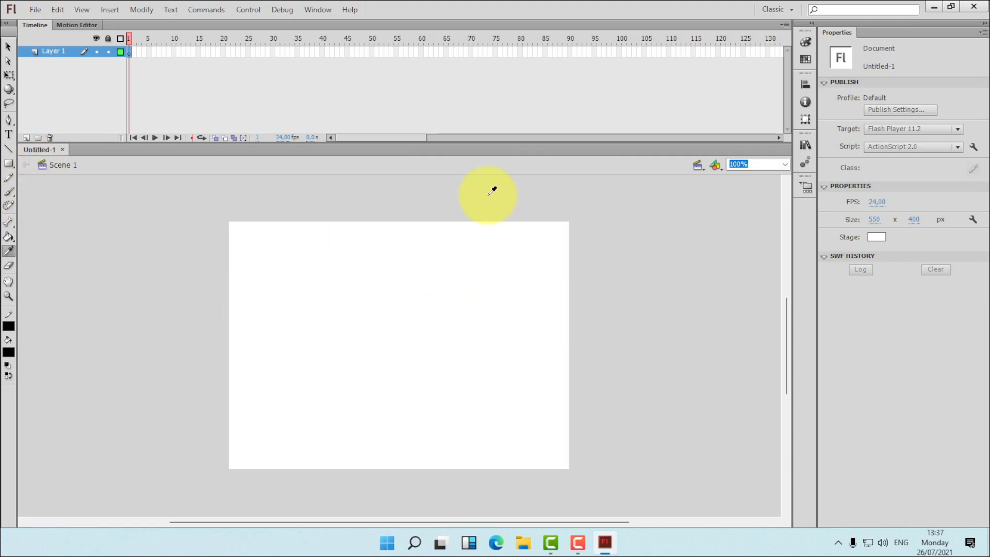
- Look through the Color and Swatches options and fill types, and sample the grey area outside the stage (D4D4D4) as the fill color
click(805, 43)
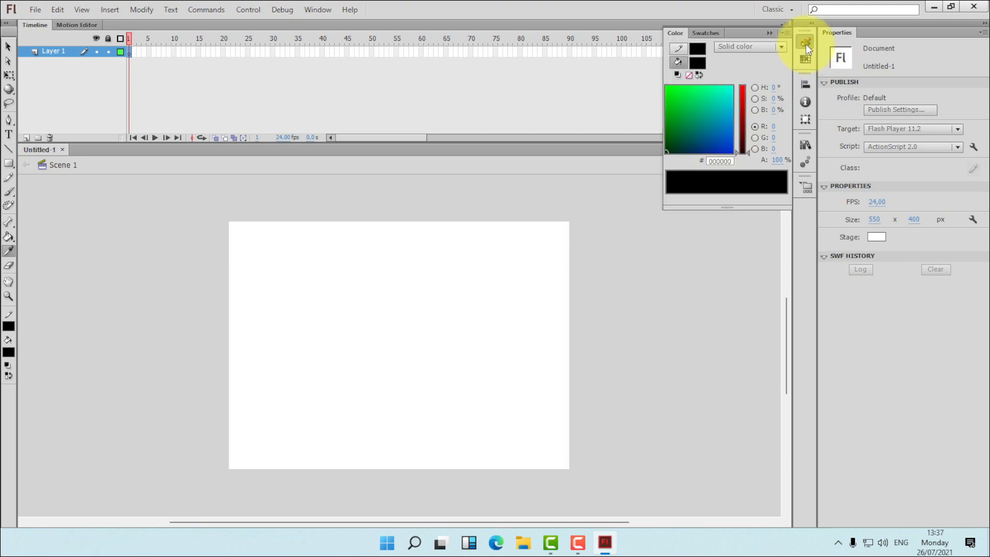
click(701, 33)
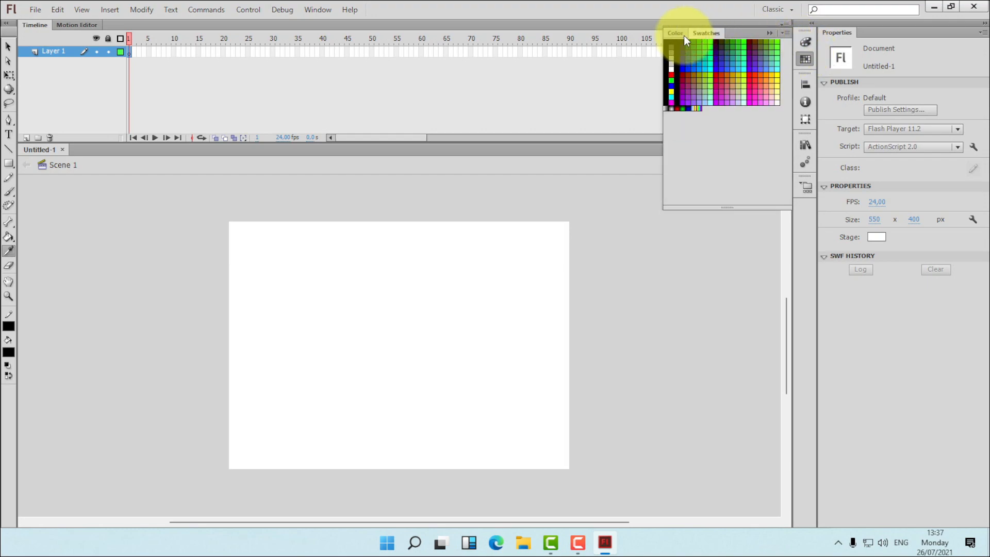
click(676, 33)
click(782, 47)
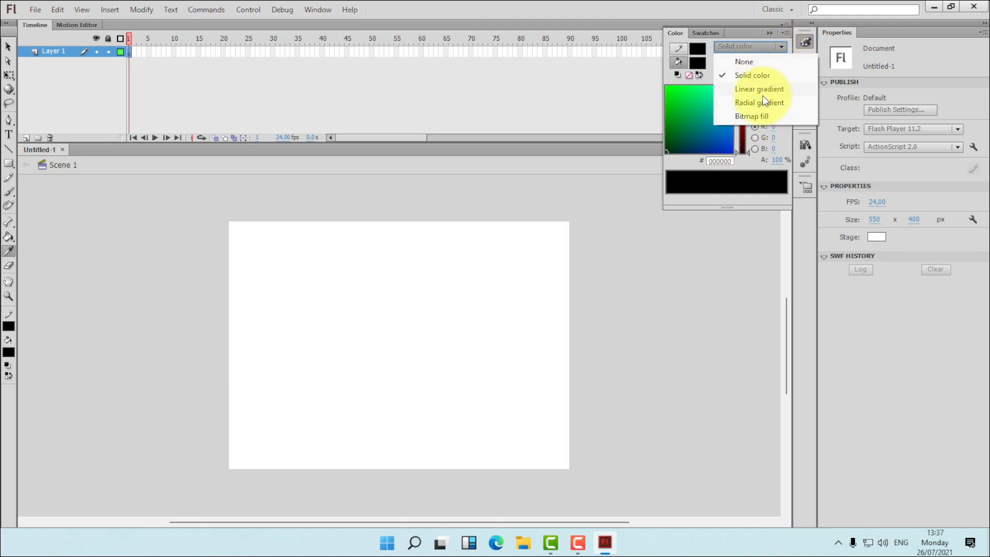
click(731, 254)
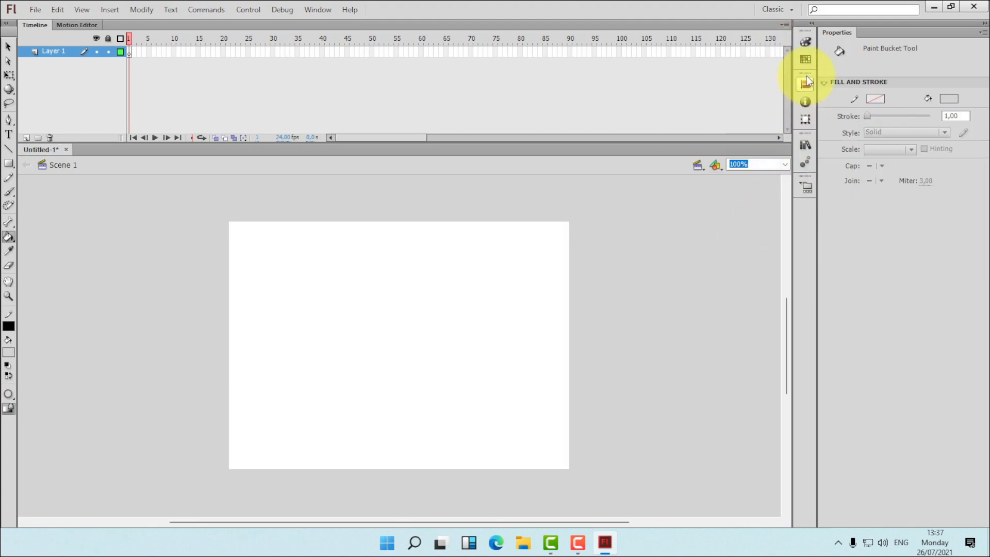
- Compare the ready-made color swatches with the detailed settings of the current fill color
click(807, 58)
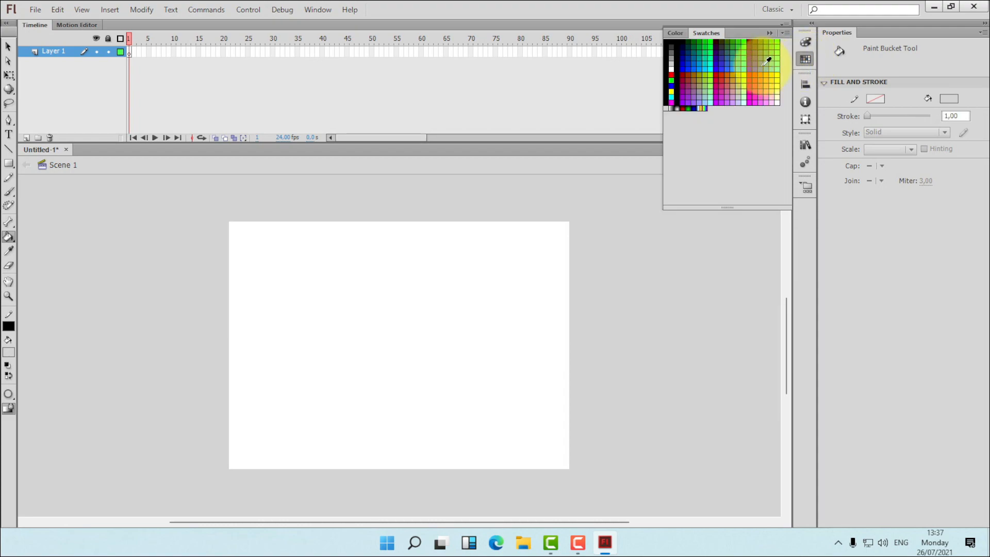
click(677, 33)
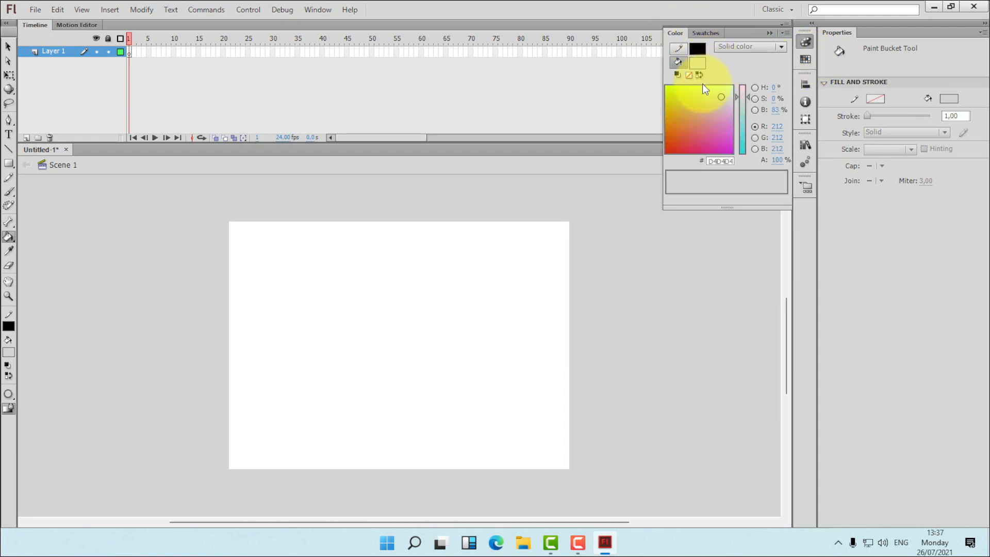
click(706, 32)
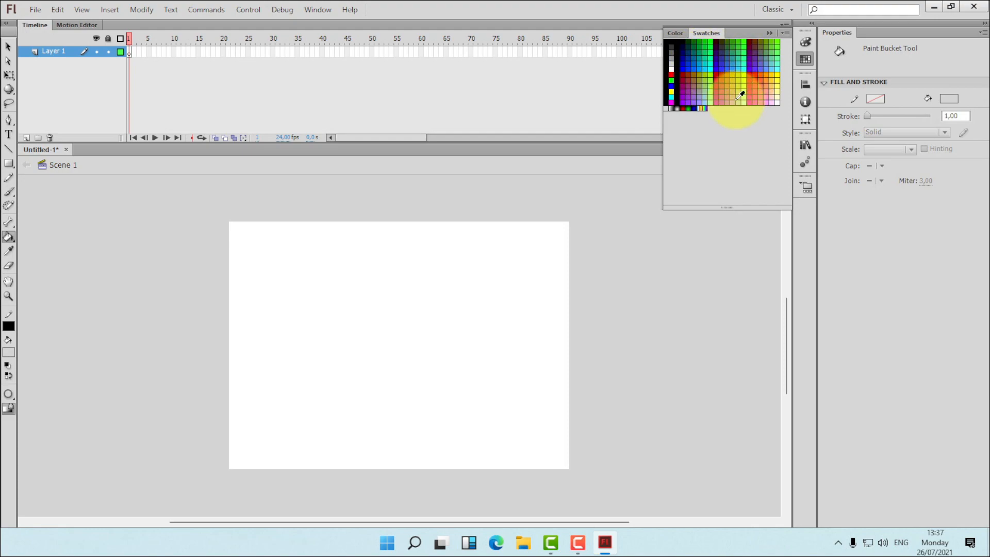
click(673, 33)
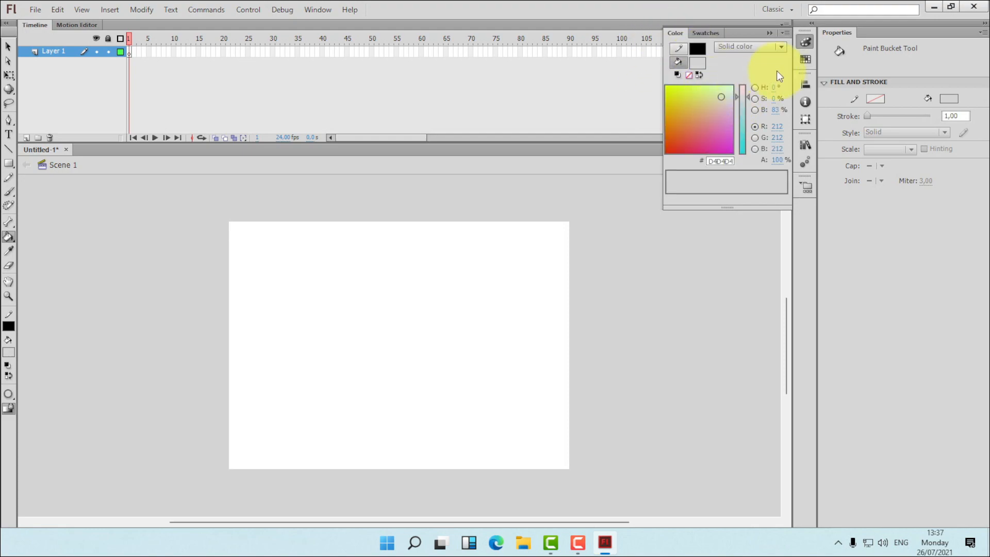
- Examine the Align, Info and Transform options available for stage objects
click(809, 83)
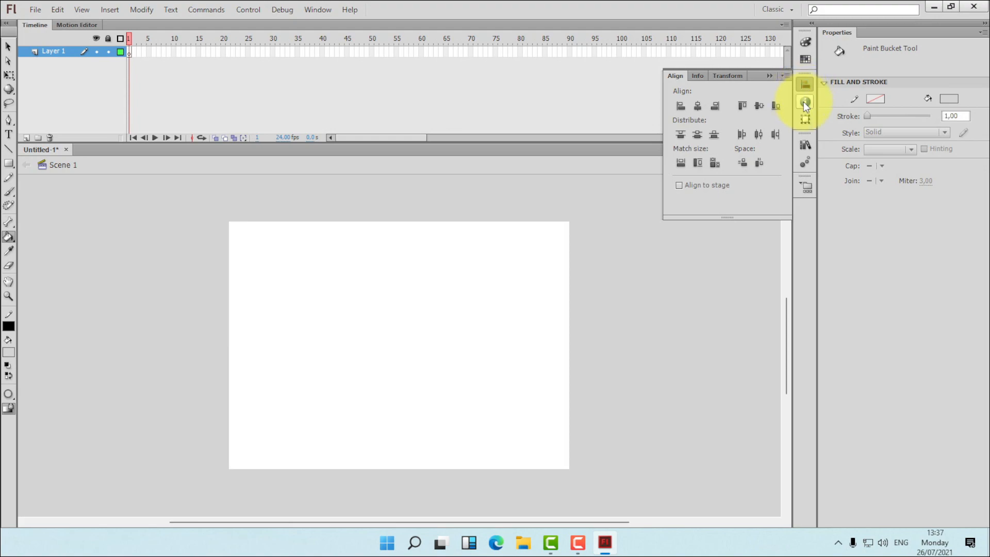
click(803, 102)
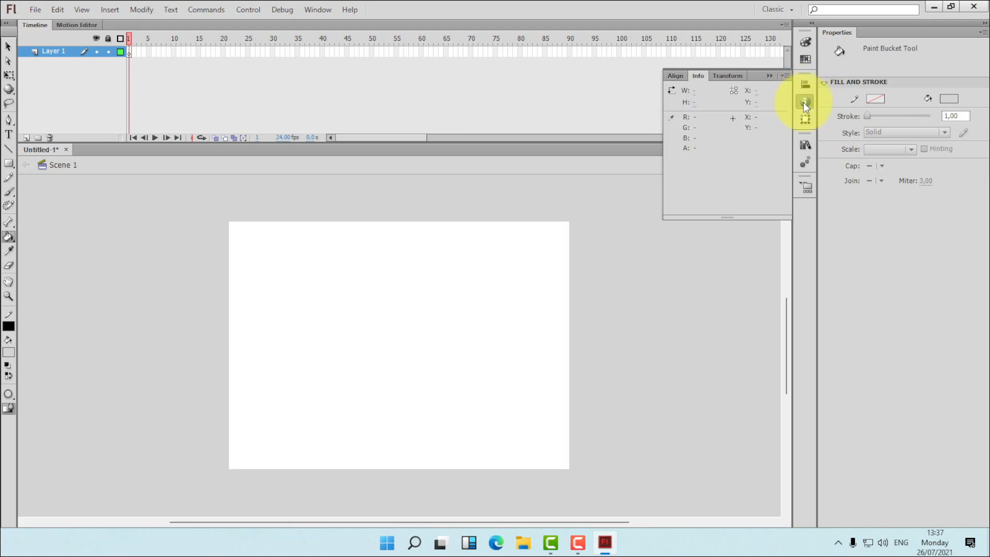
click(676, 76)
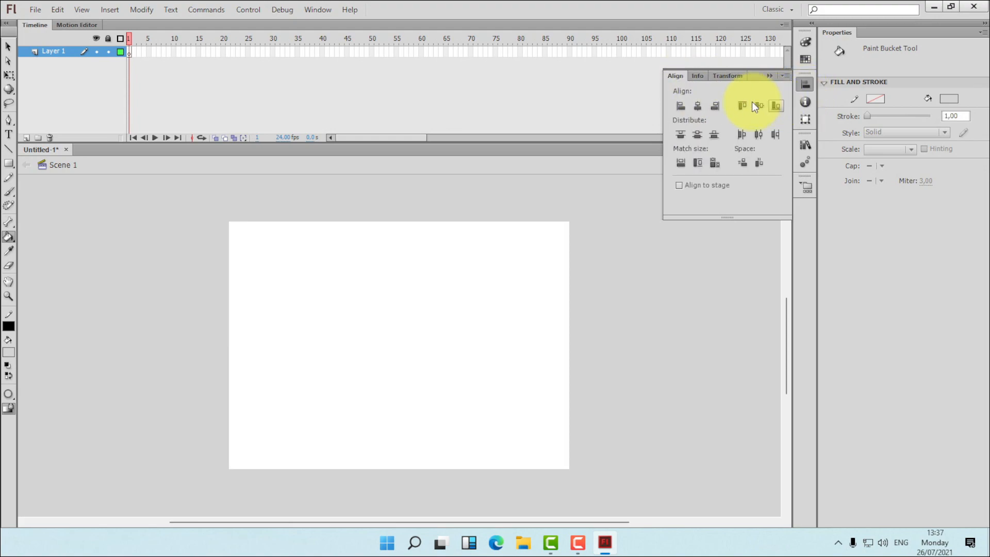
click(700, 77)
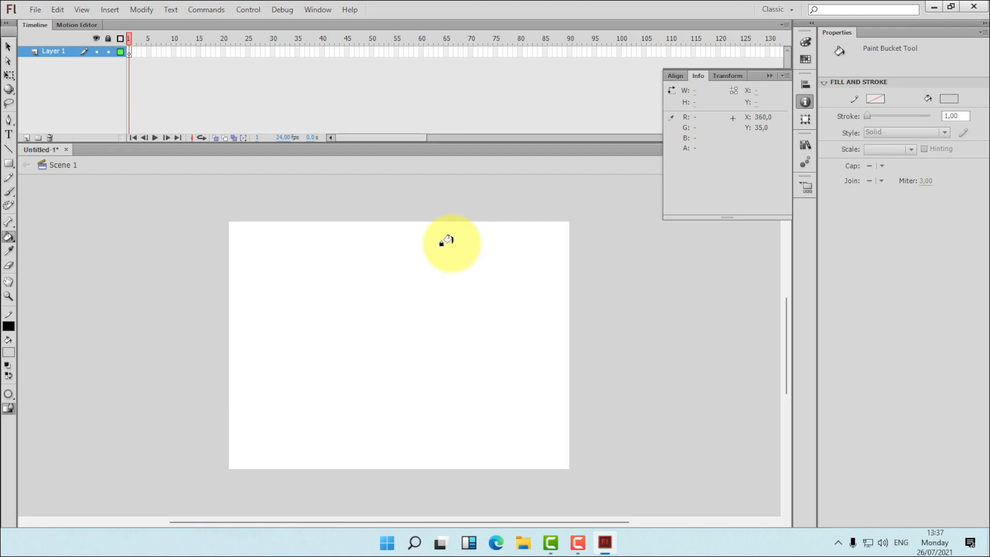
click(806, 120)
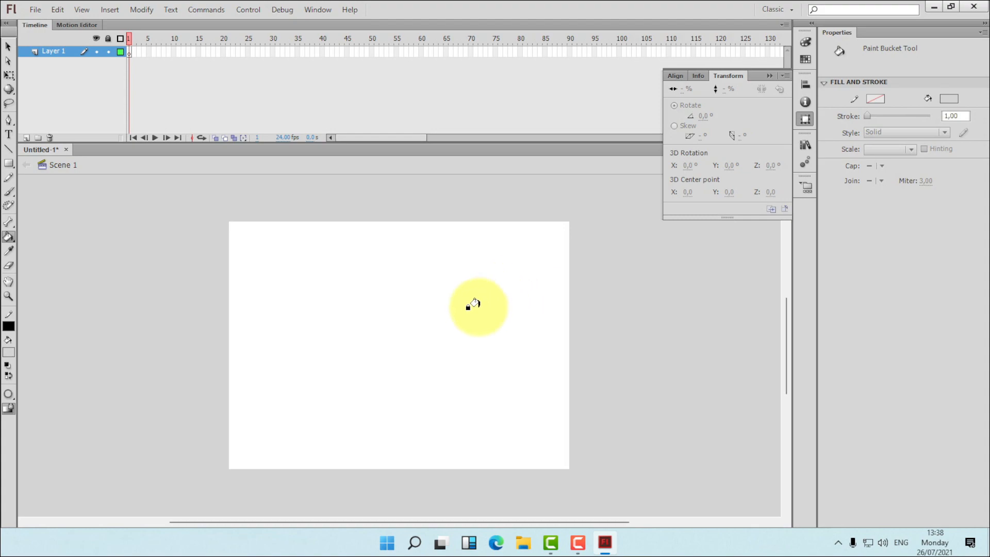
- Switch to the Selection tool and set the document's frame rate to 30 FPS
click(8, 46)
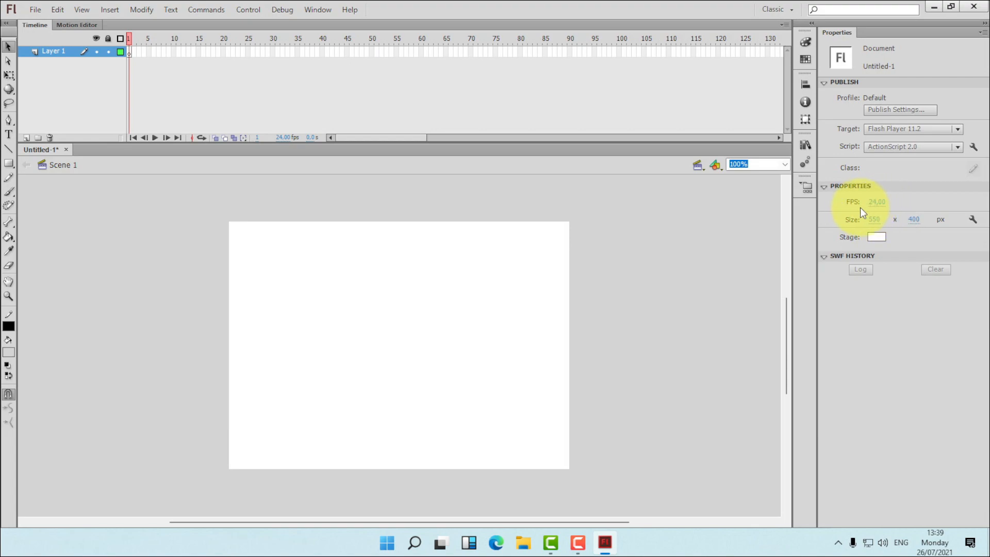
click(878, 202)
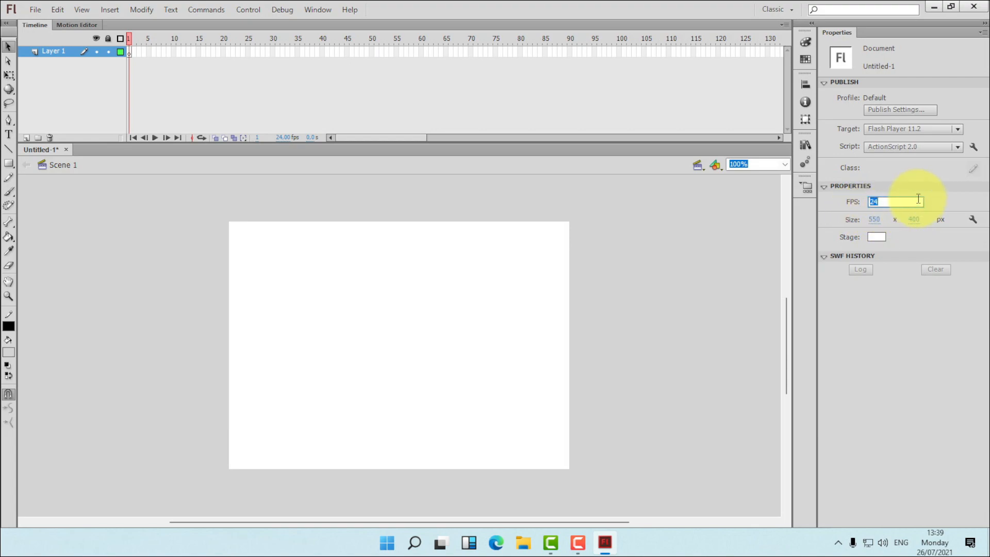
text(30)
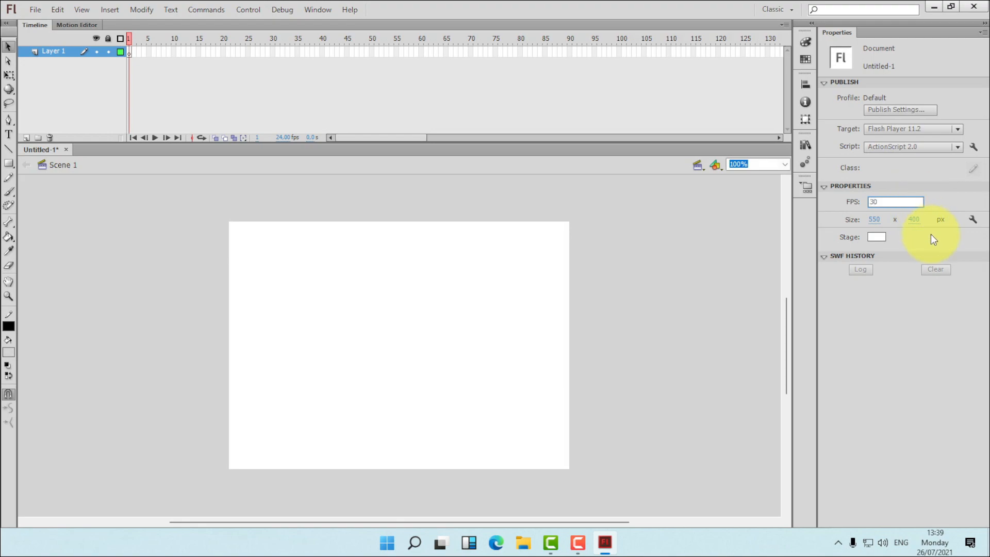
key(Return)
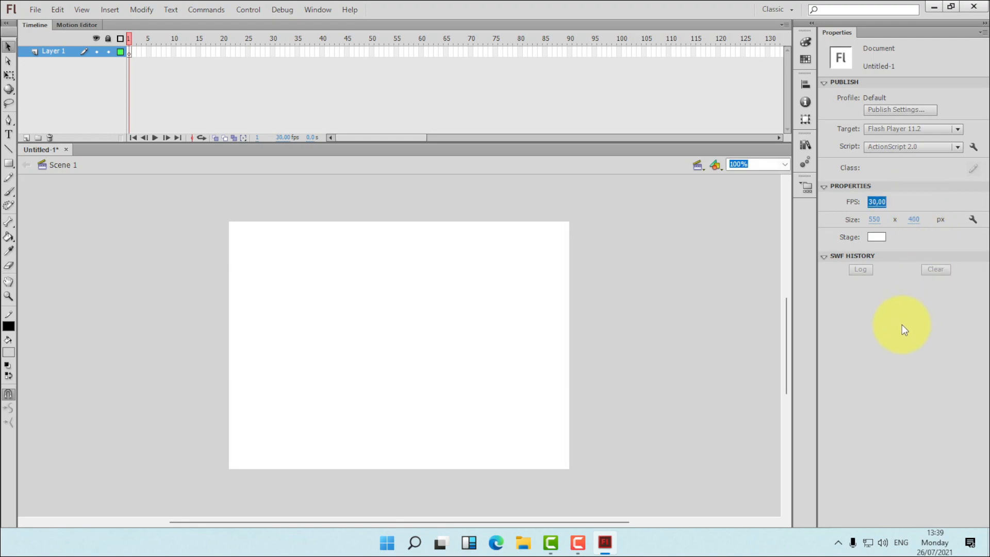
- Keep the frame rate at 30 FPS and set the stage size to 1280 x 720 px
click(874, 203)
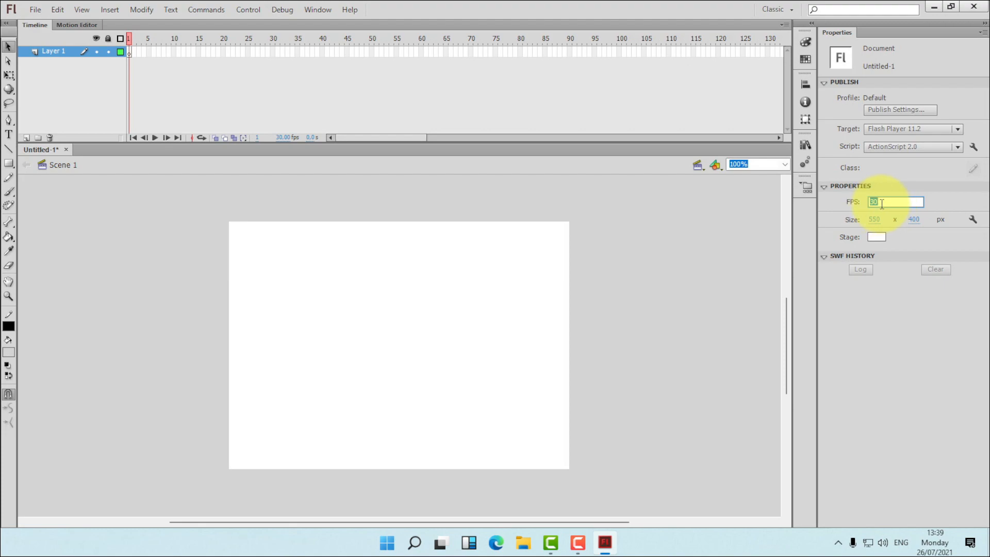
click(904, 341)
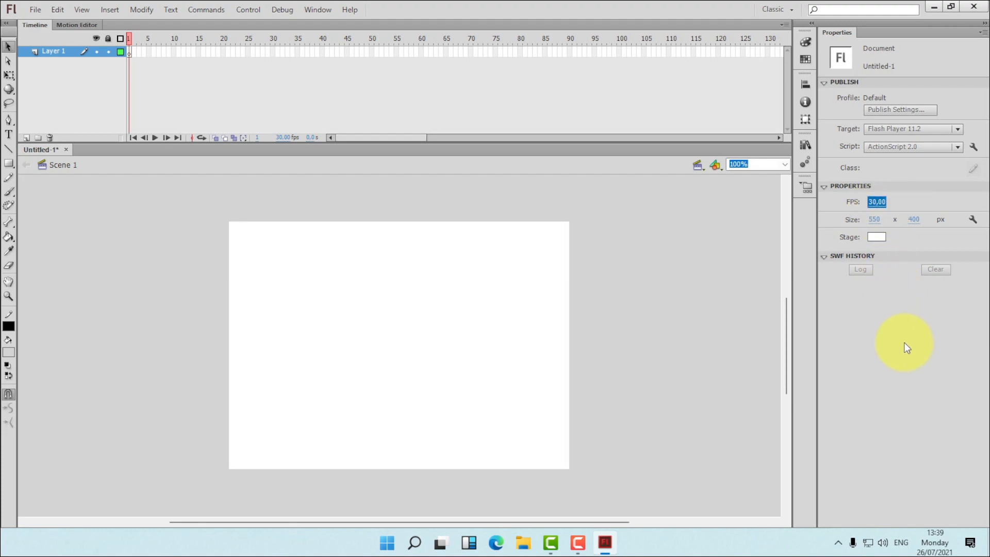
click(879, 221)
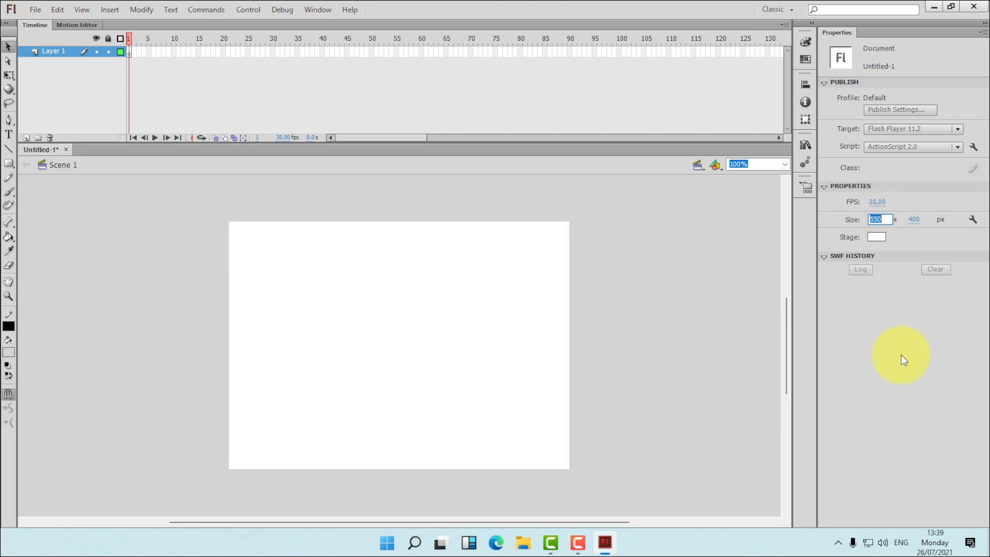
text(1280)
click(914, 221)
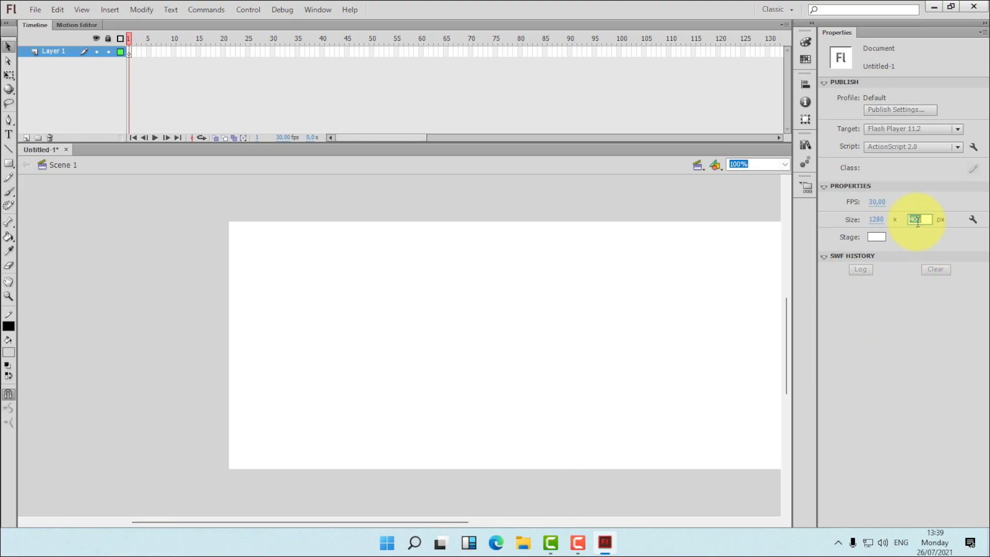
text(720)
key(Return)
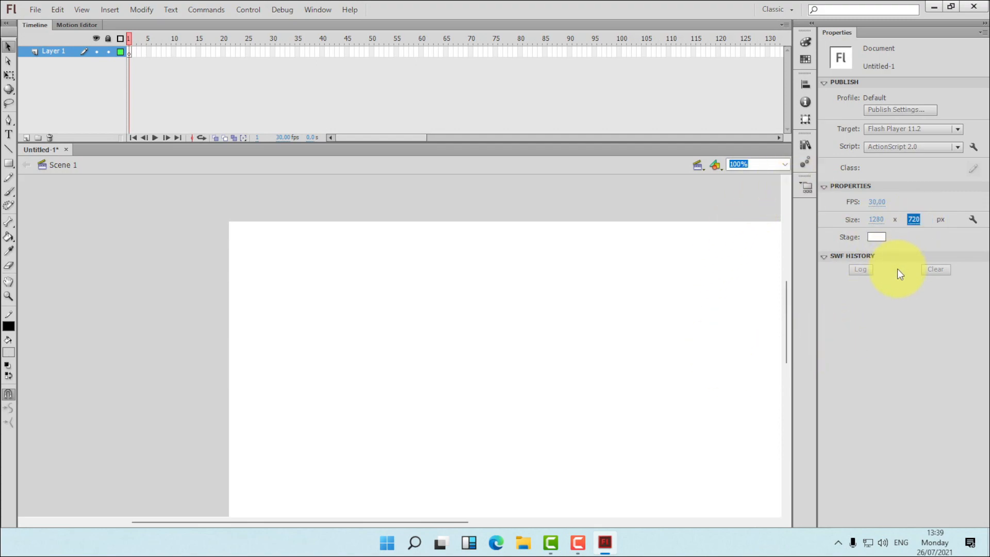
- Try a light grey stage color and return the stage to white
click(875, 238)
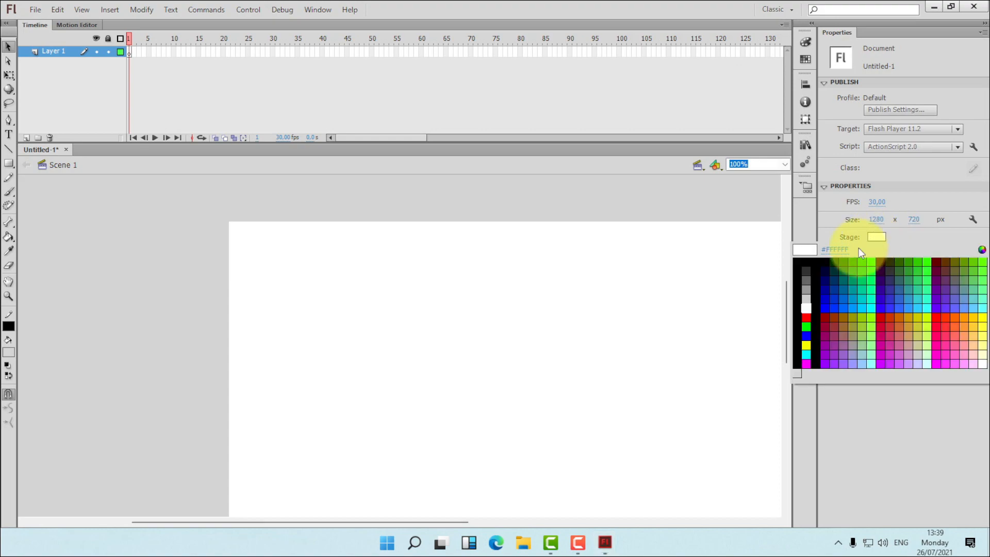
click(809, 293)
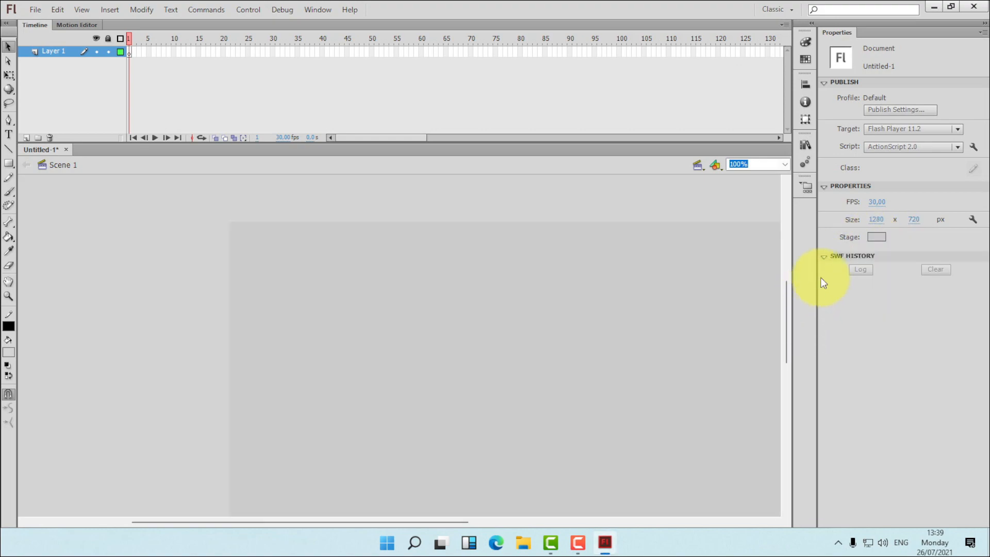
click(876, 236)
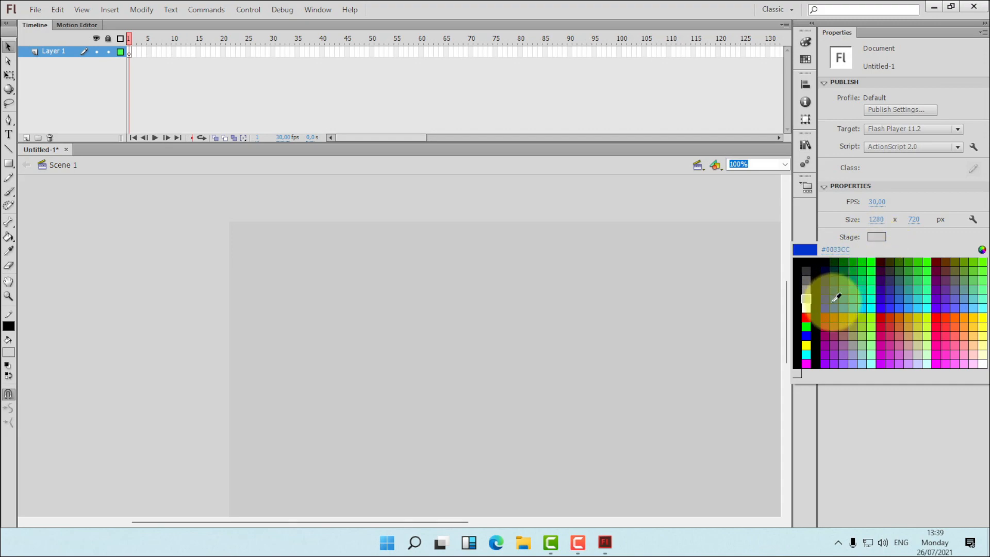
click(806, 308)
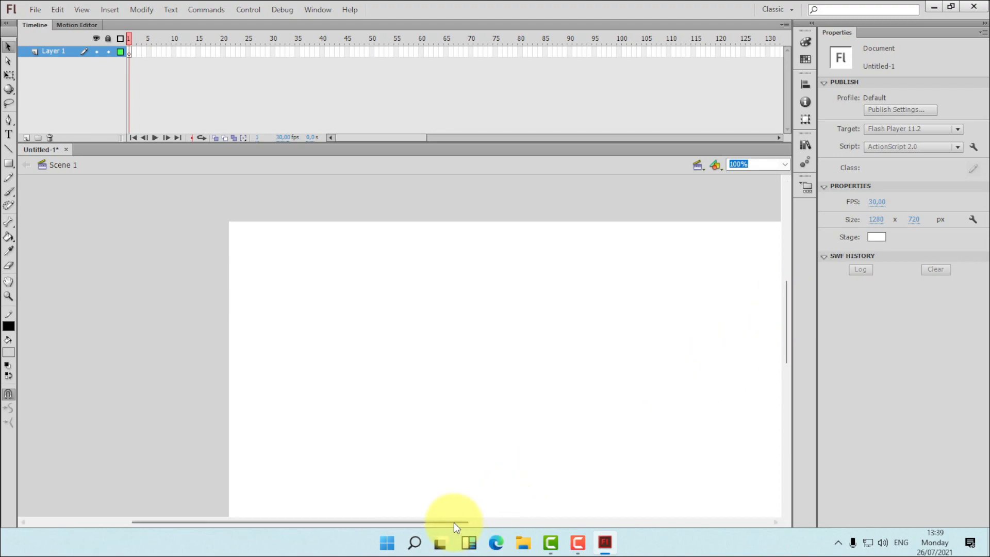
- Fit the whole stage in the window and reduce the Timeline's height to give the stage more room
mouse_move(453, 522)
mouse_down()
mouse_move(570, 526)
mouse_move(411, 522)
mouse_move(459, 525)
mouse_up()
drag(785, 320, 788, 315)
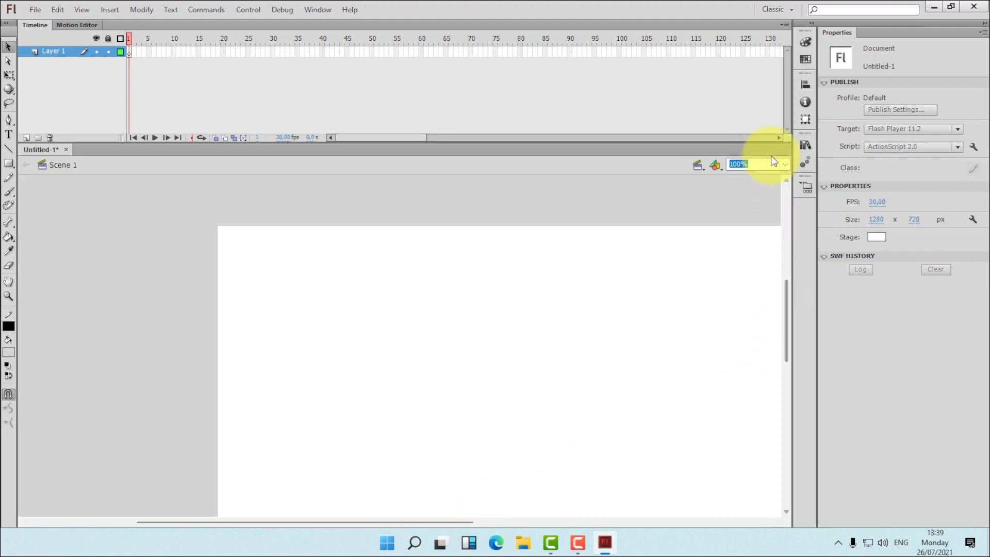
click(786, 165)
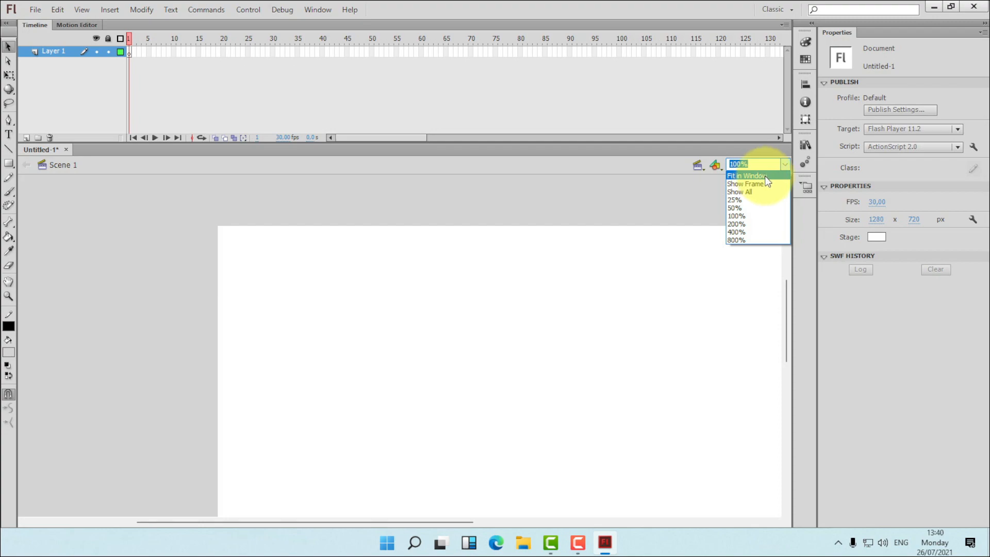
click(765, 176)
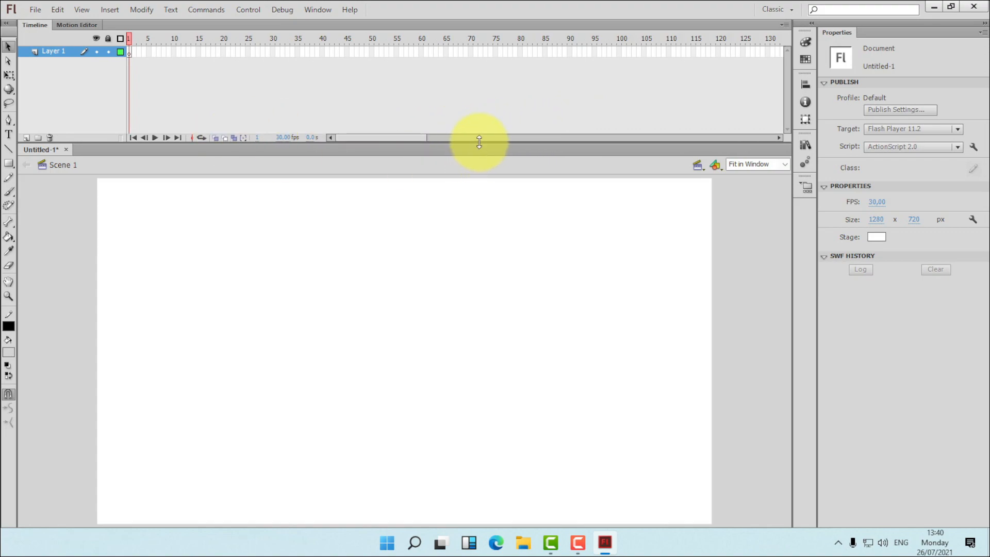
drag(479, 144, 488, 102)
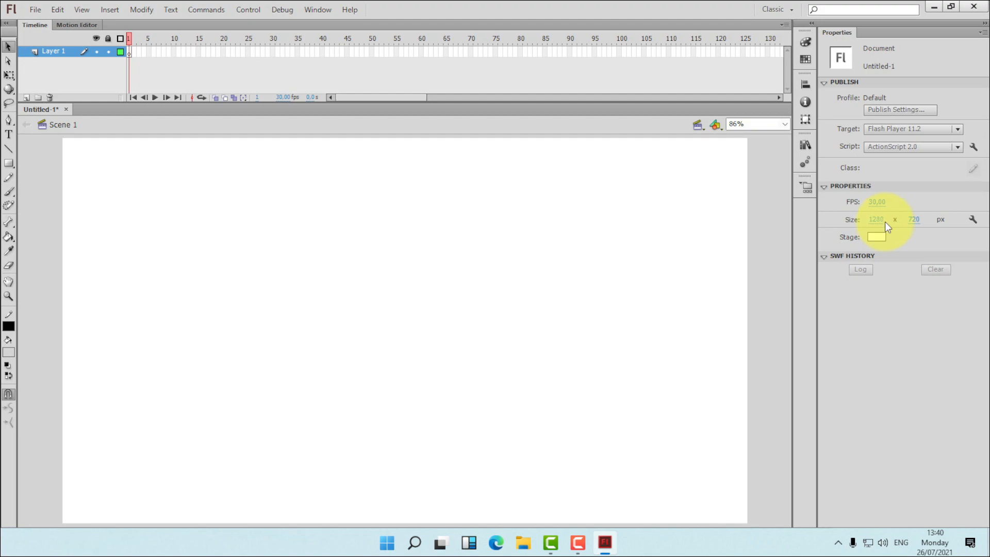
- Make the current document settings the default for new documents
click(973, 219)
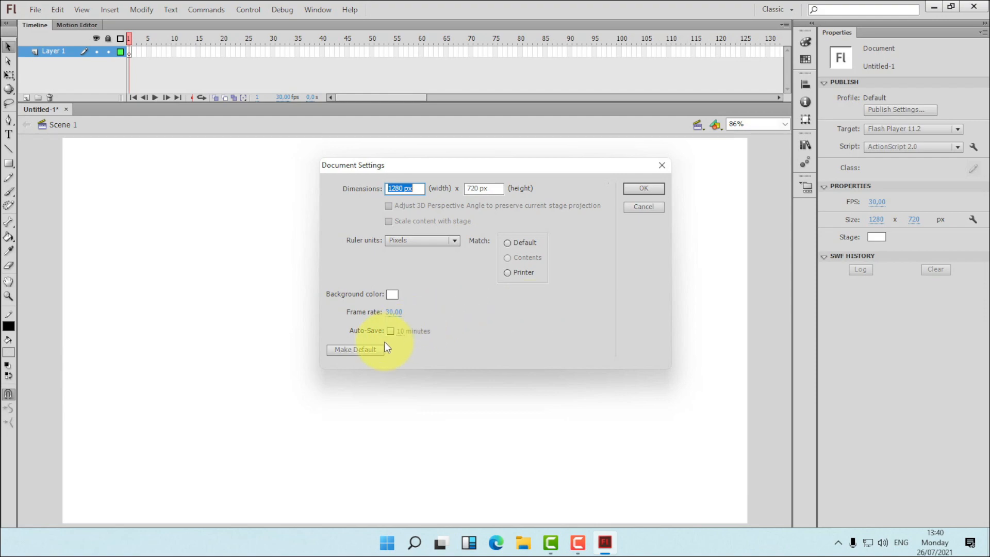
click(360, 351)
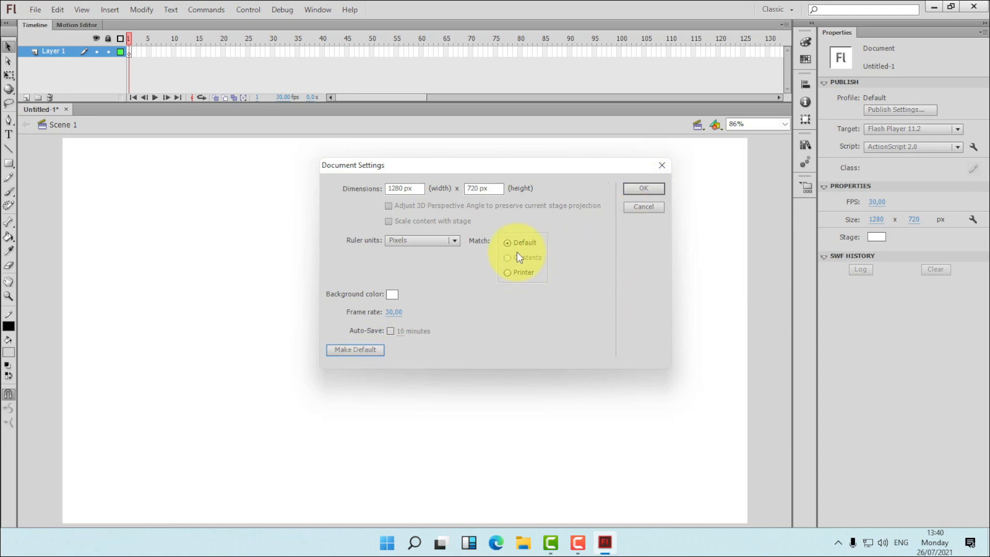
click(647, 189)
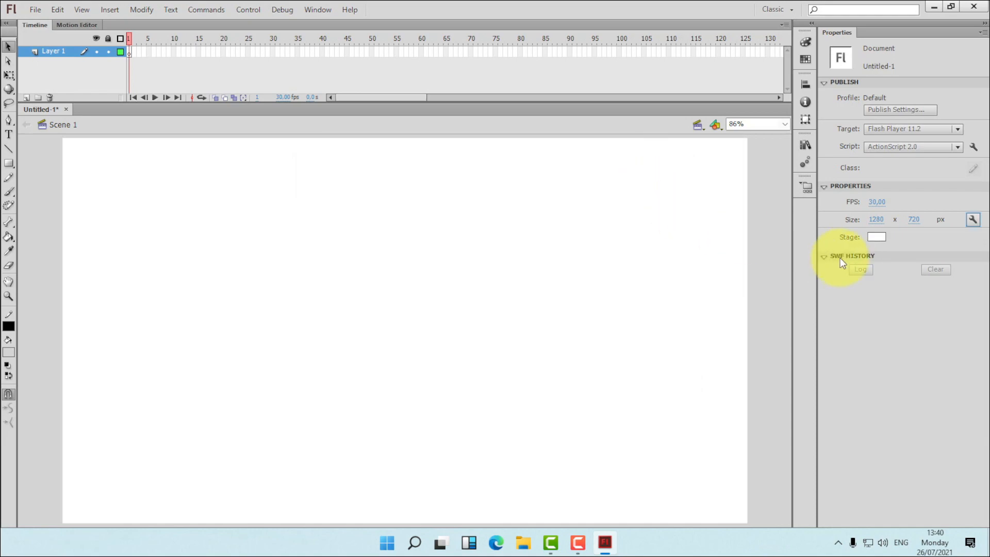
- Close all open documents without saving the changes
click(35, 9)
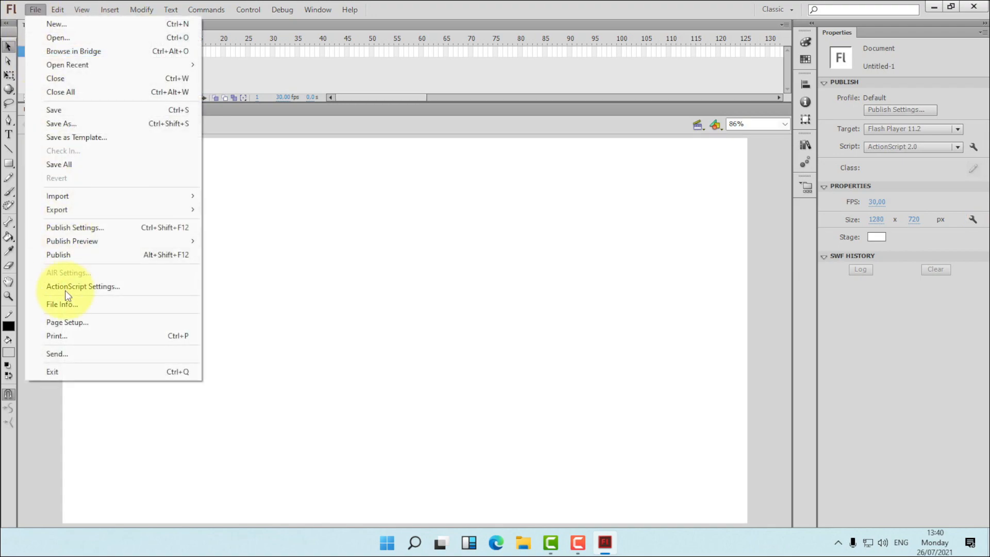
click(60, 91)
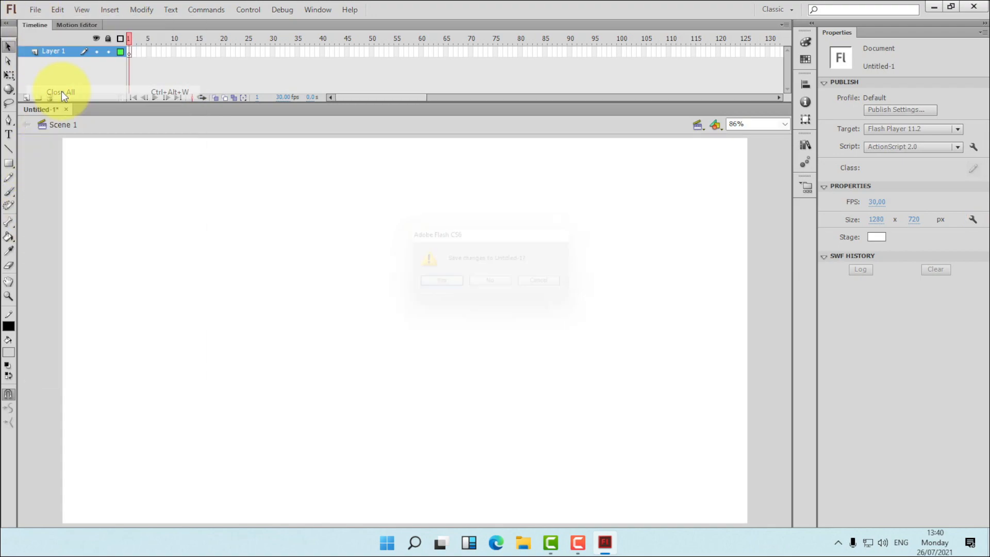
click(486, 287)
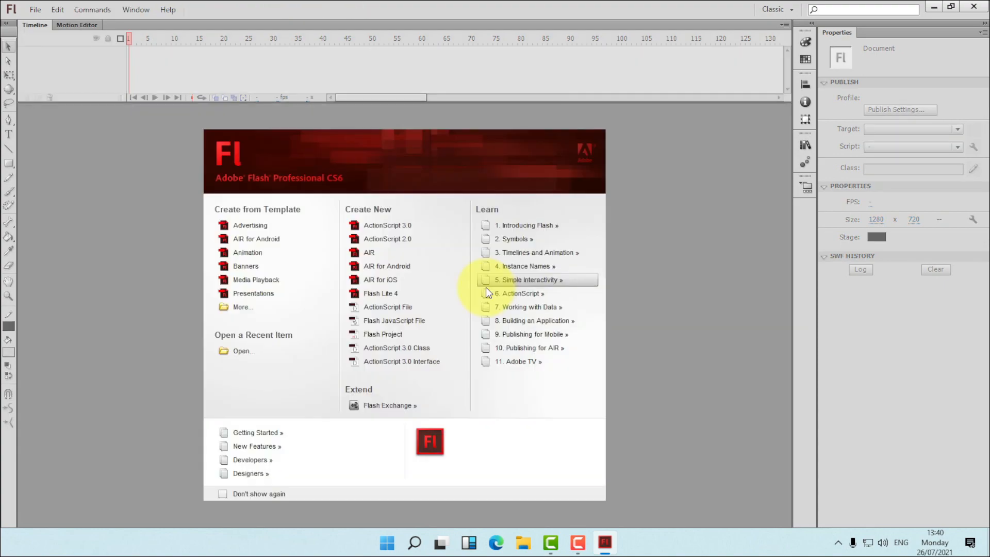
- Create a new ActionScript 2.0 document and fit its stage in the window
click(394, 239)
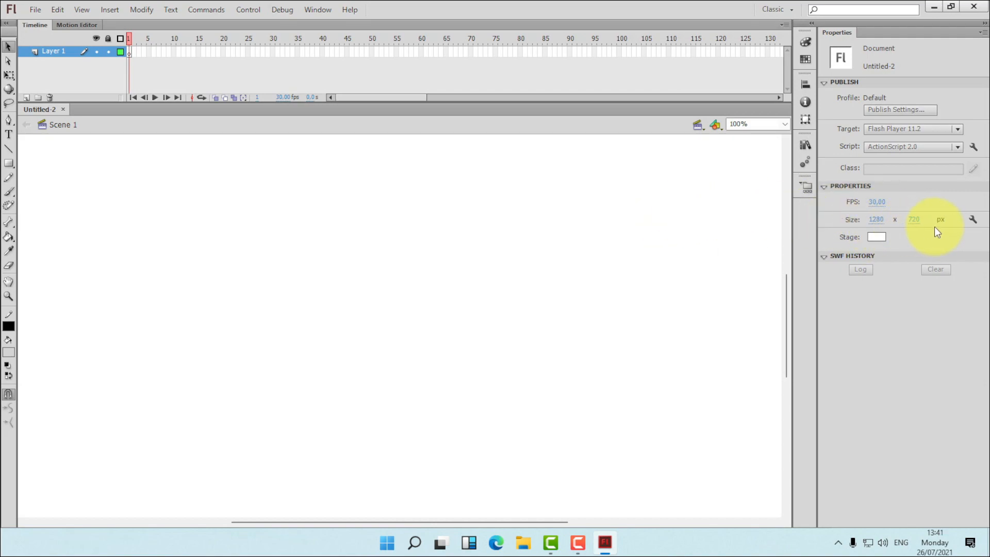
click(783, 123)
click(769, 136)
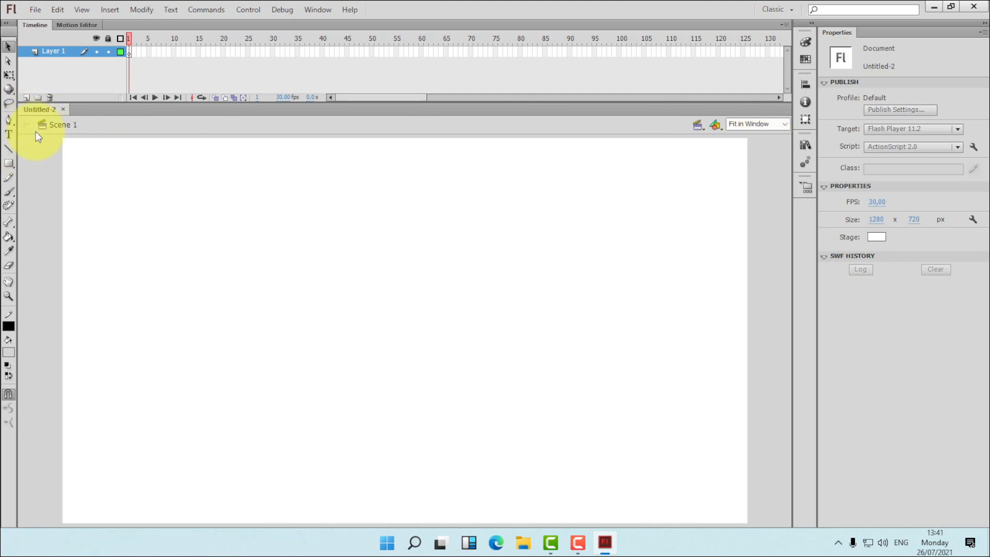
- Rename Layer 1 to Garis
click(9, 147)
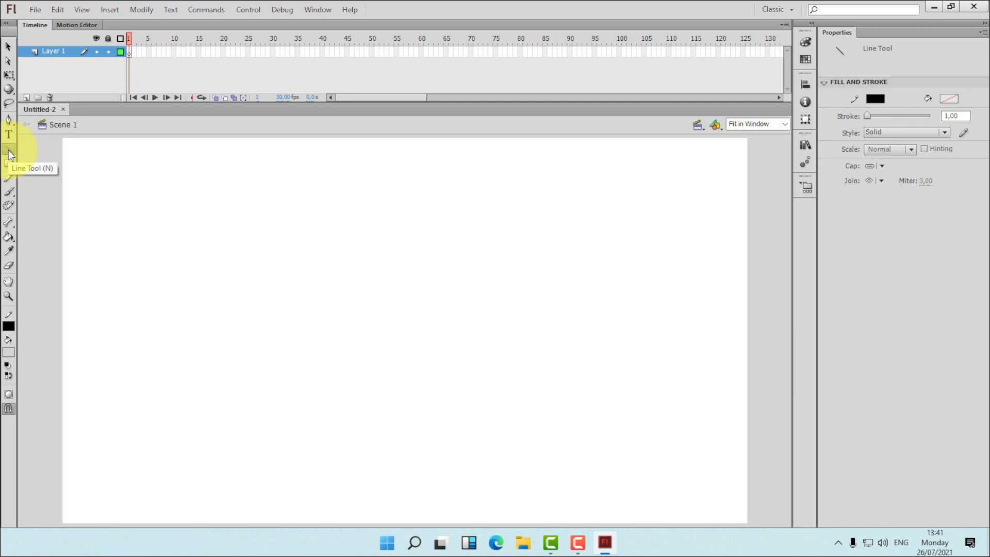
double_click(62, 52)
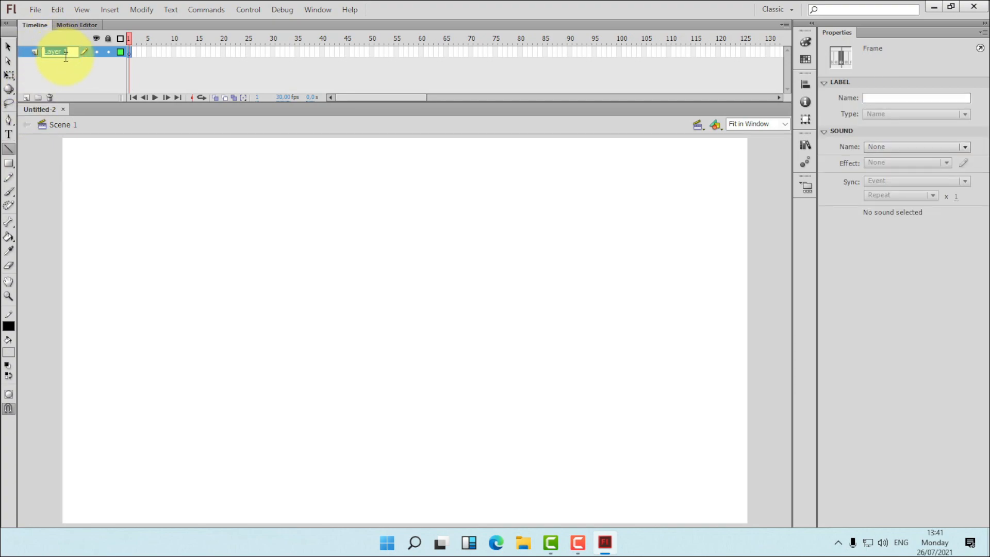
text(Garis)
click(55, 79)
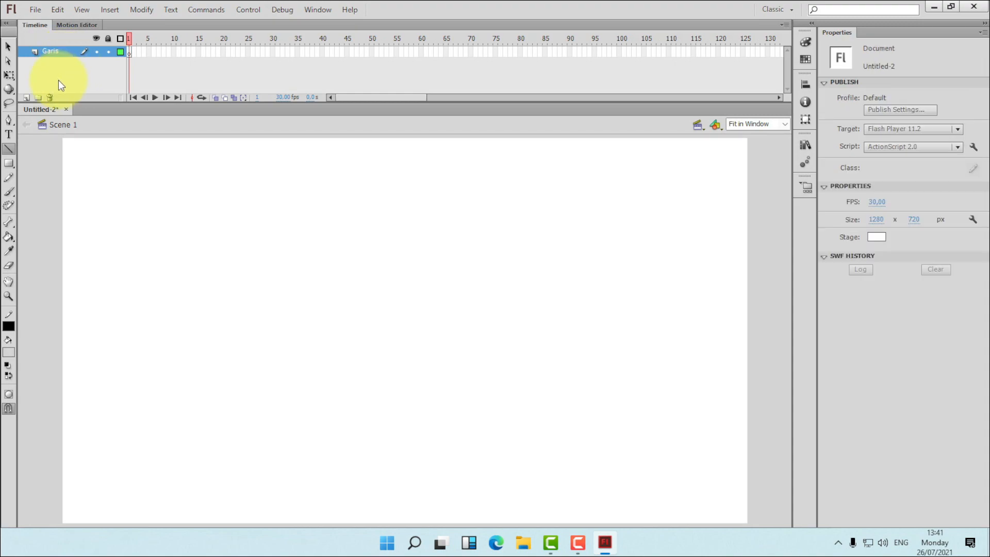
- Draw a straight horizontal black line near the stage's upper-left corner with the Line tool, undoing the first trial line
click(9, 148)
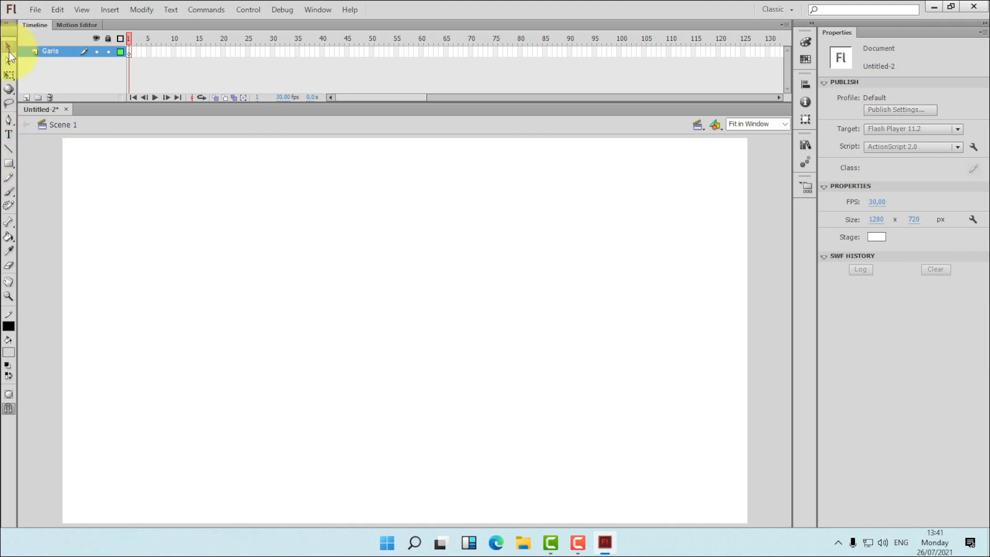
click(10, 148)
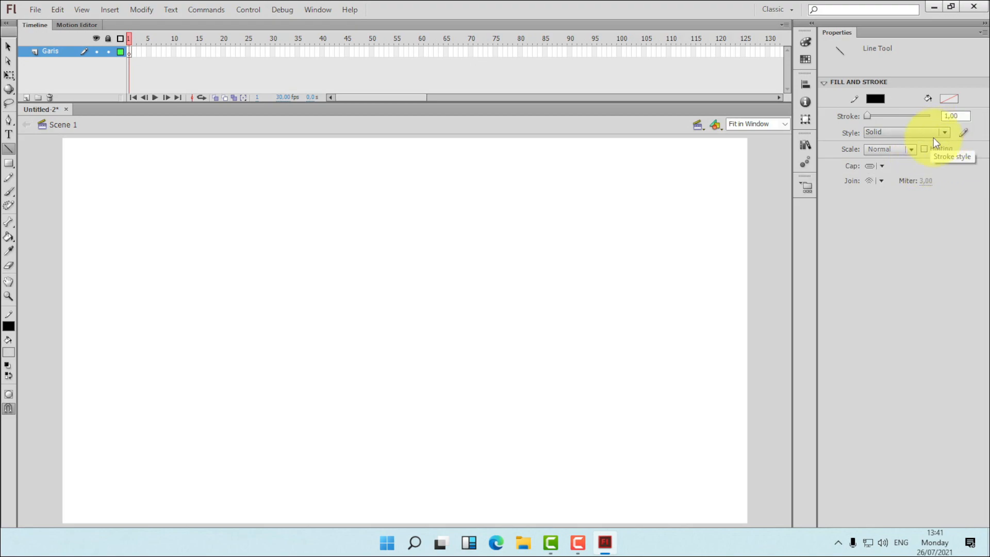
drag(88, 160, 234, 159)
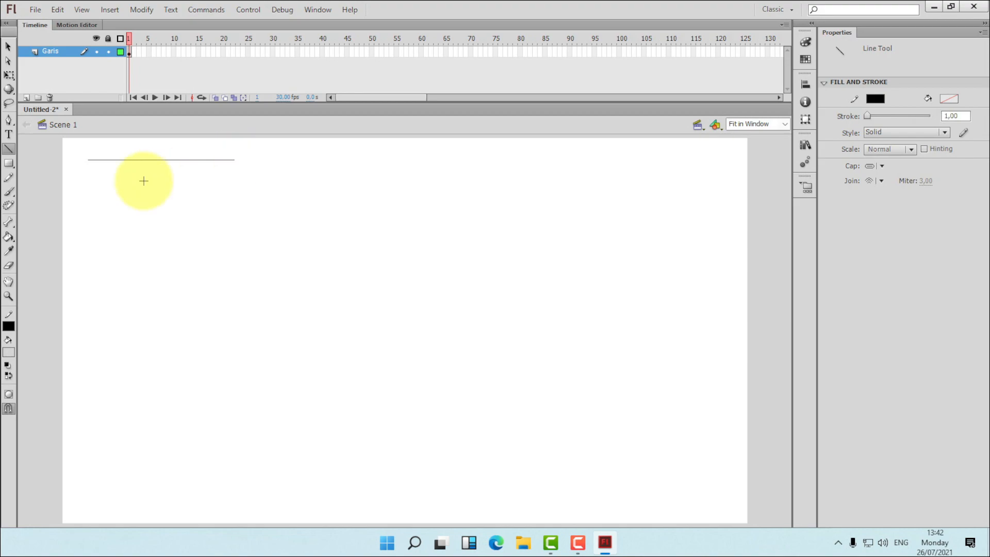
key(ctrl+z)
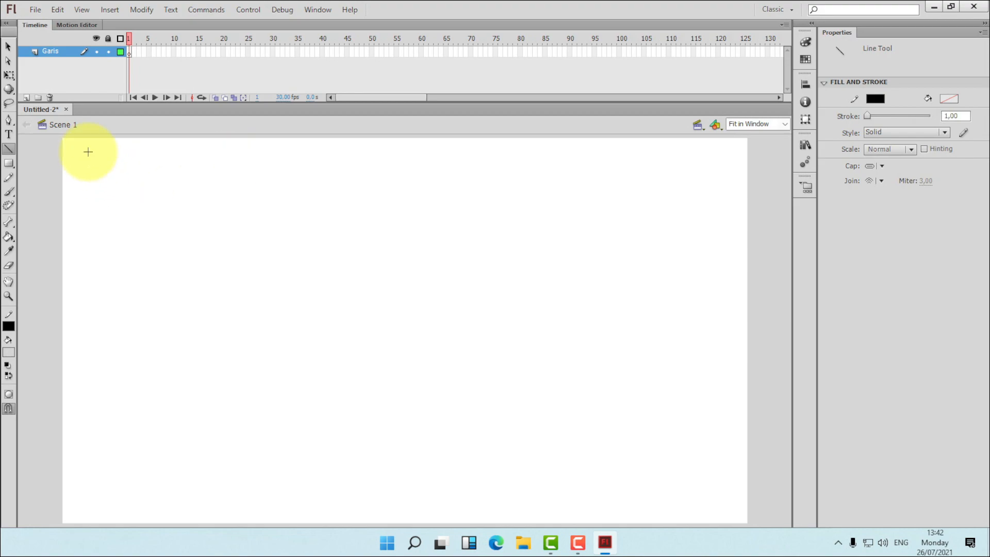
mouse_move(88, 157)
mouse_down()
mouse_move(254, 157)
mouse_move(261, 201)
mouse_move(231, 289)
mouse_move(133, 329)
mouse_move(79, 327)
mouse_move(154, 294)
mouse_move(197, 216)
mouse_move(159, 268)
mouse_move(101, 307)
mouse_move(182, 269)
mouse_move(245, 165)
mouse_move(576, 194)
mouse_move(720, 159)
mouse_move(726, 168)
mouse_move(243, 192)
mouse_move(152, 175)
mouse_move(240, 171)
mouse_up()
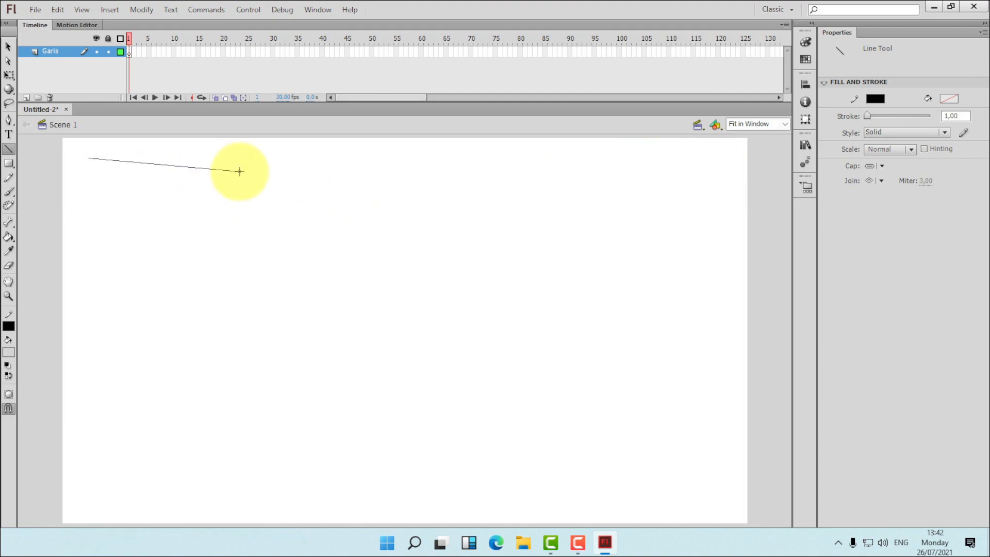
key(shift)
drag(240, 171, 236, 180)
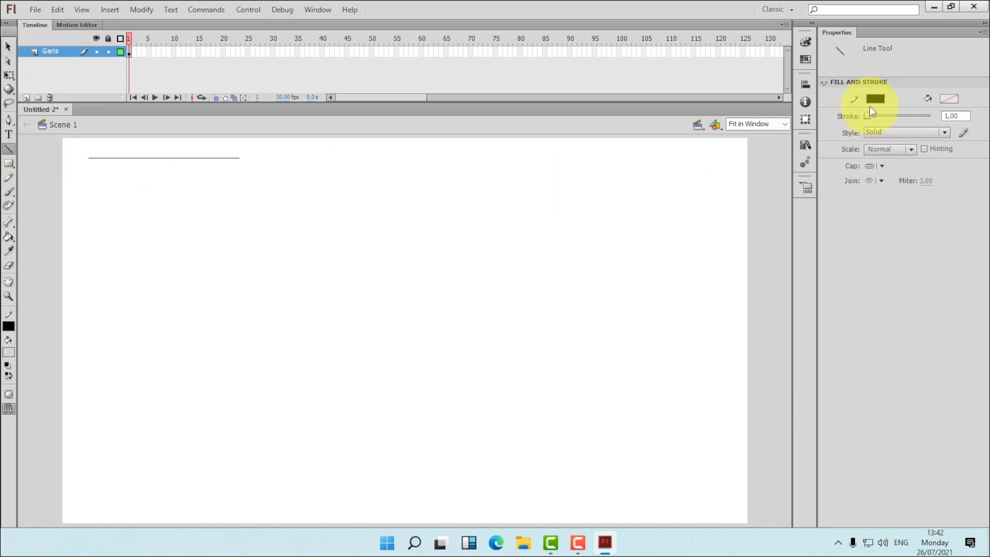
- Set the stroke to 3 and draw a second horizontal line of equal length just below the first
click(954, 116)
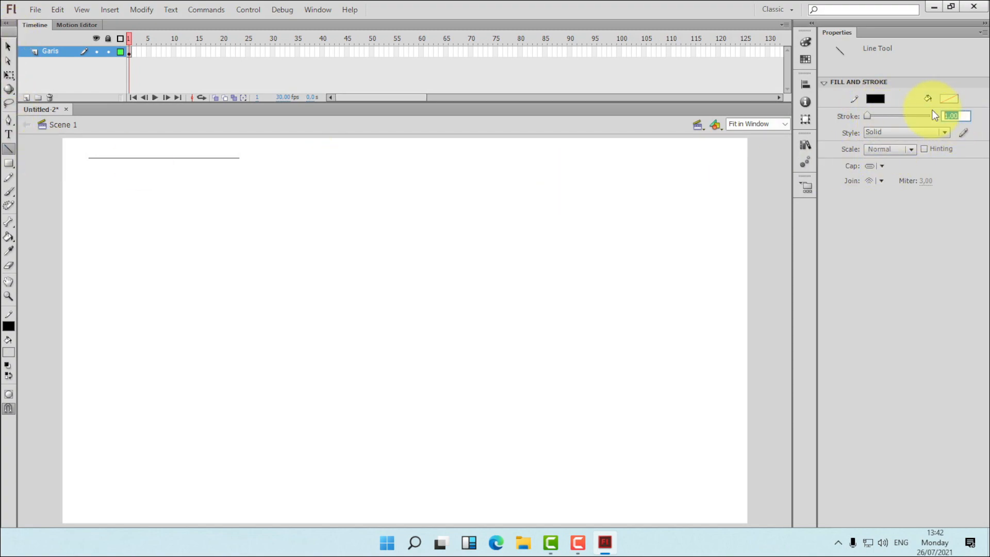
text(3)
key(Return)
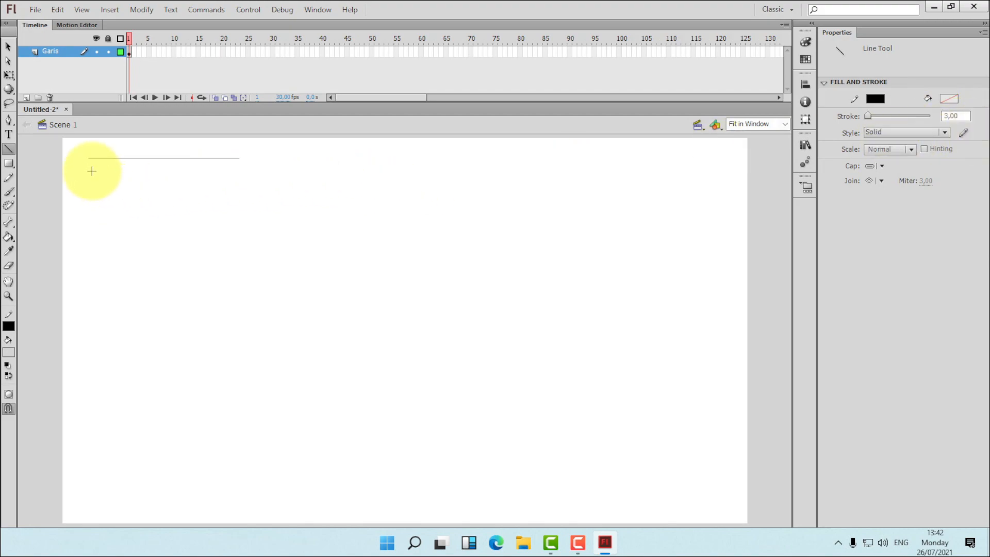
drag(89, 170, 239, 171)
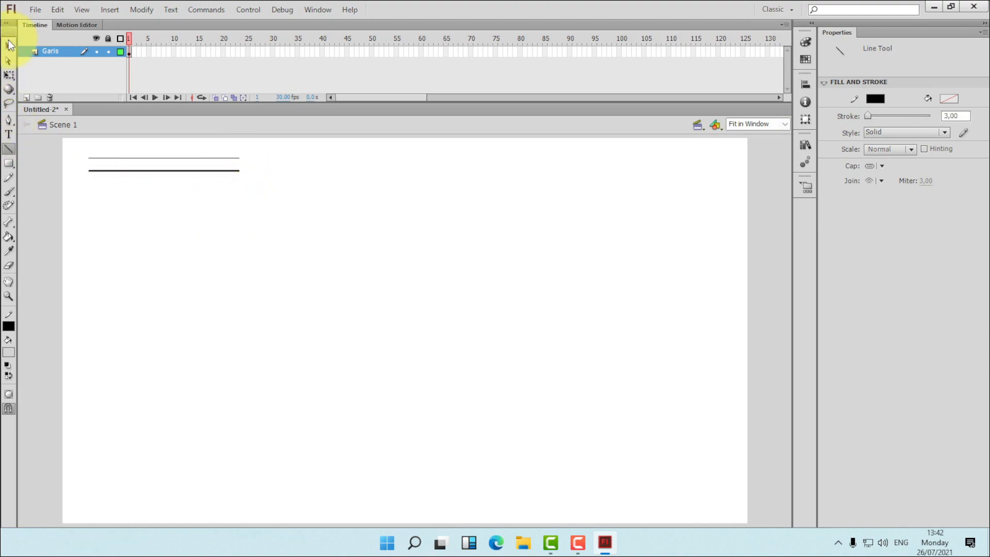
click(9, 46)
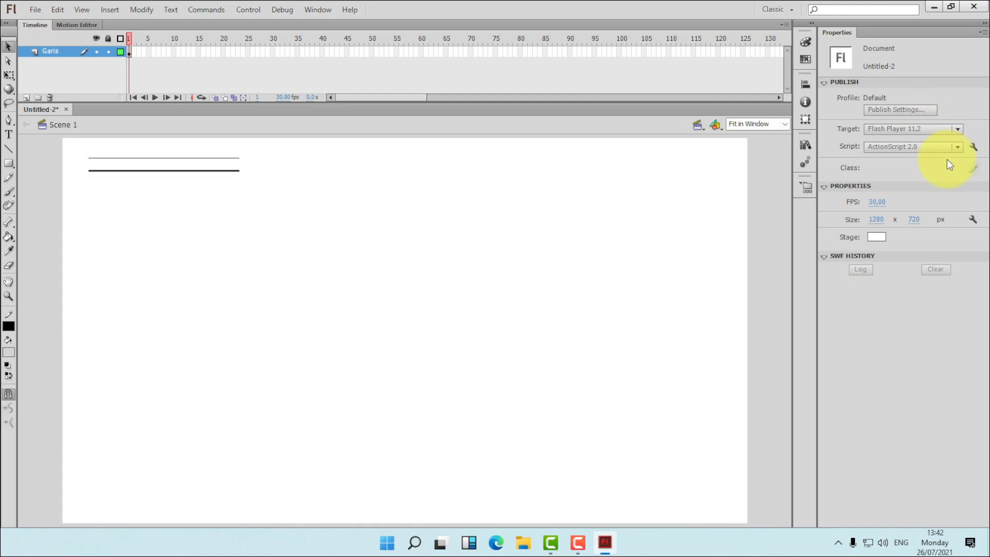
click(9, 149)
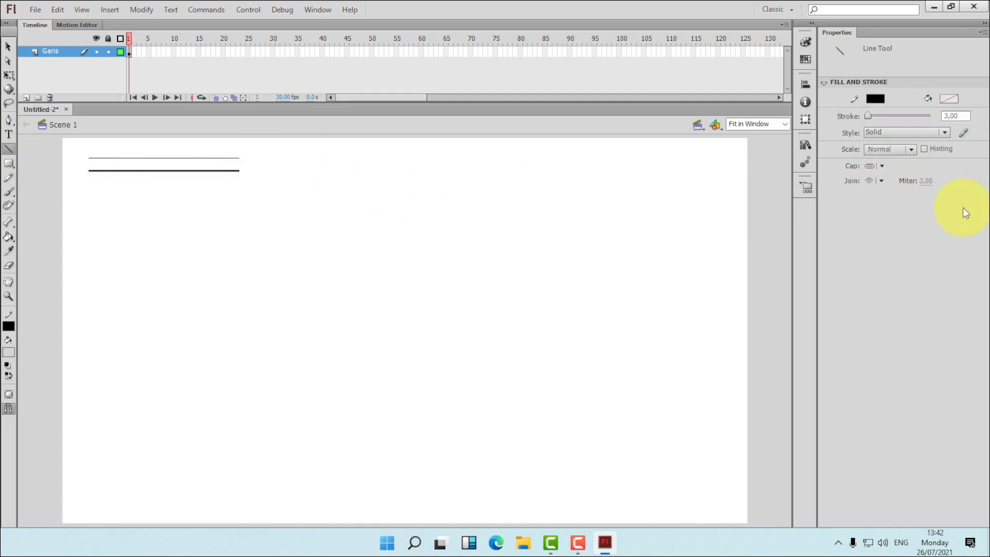
- Set the stroke to 5 and draw a third horizontal line of equal length just below the second
click(948, 118)
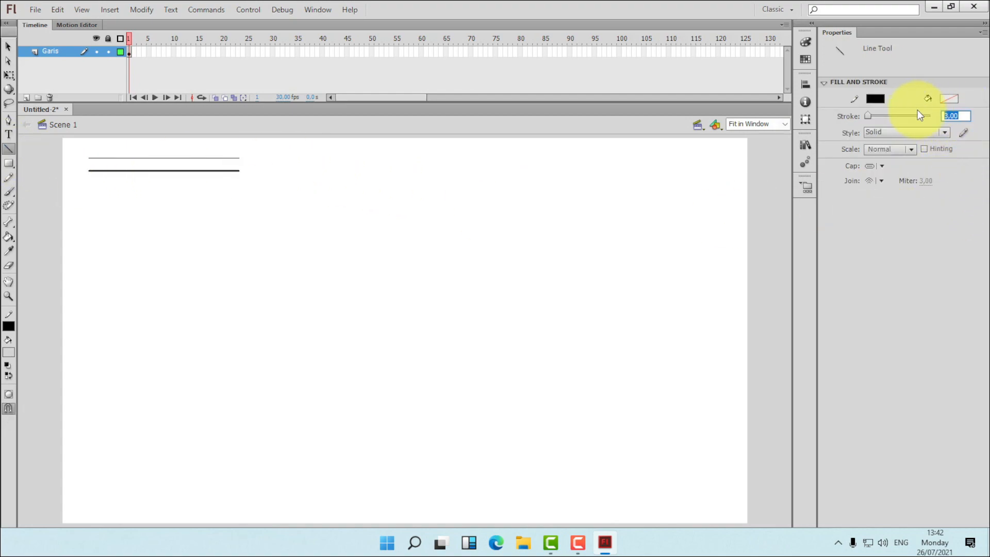
text(5)
key(Return)
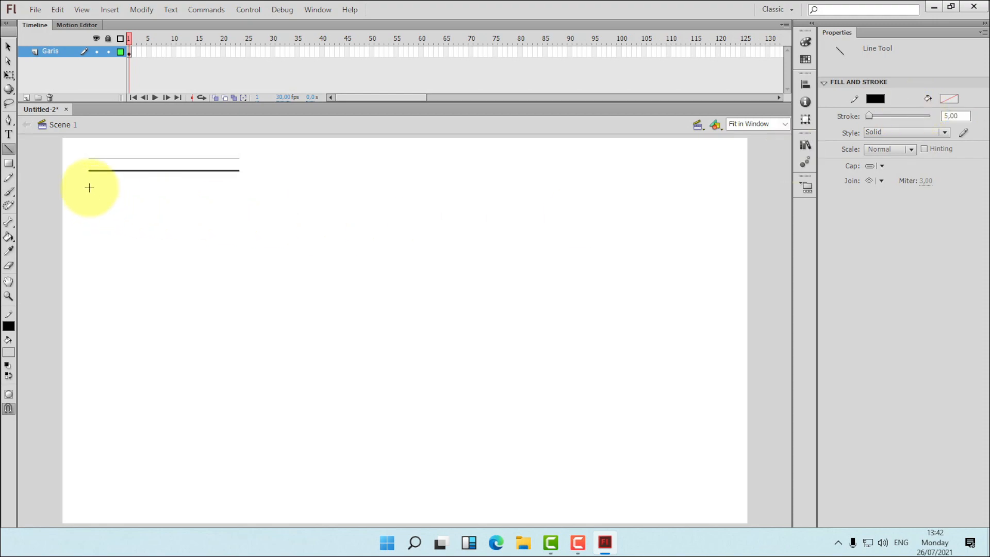
drag(91, 184, 239, 184)
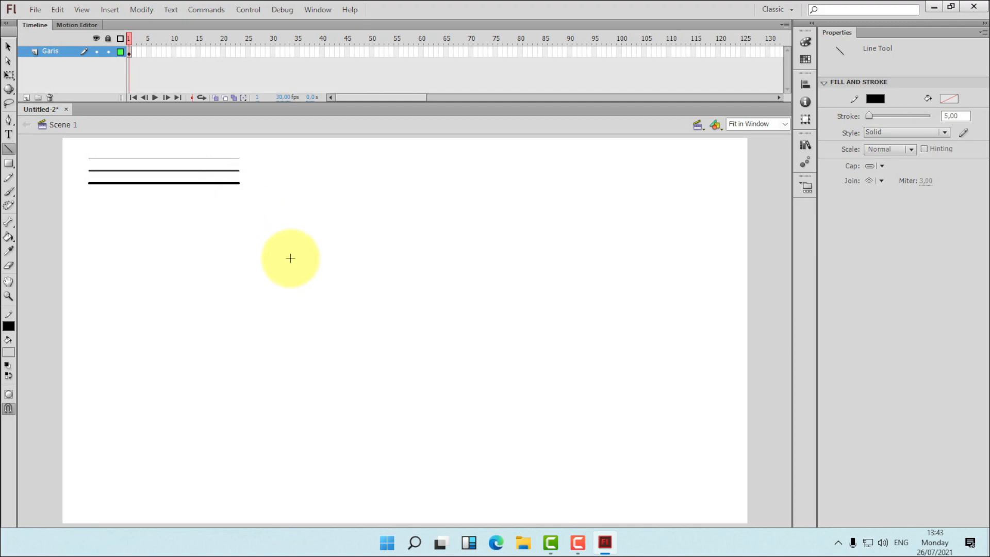
click(8, 46)
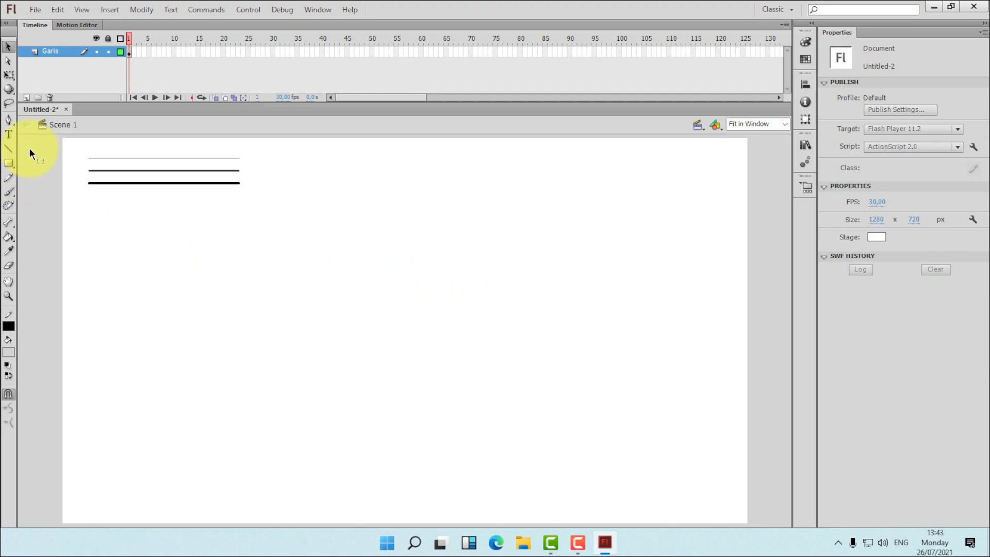
click(10, 150)
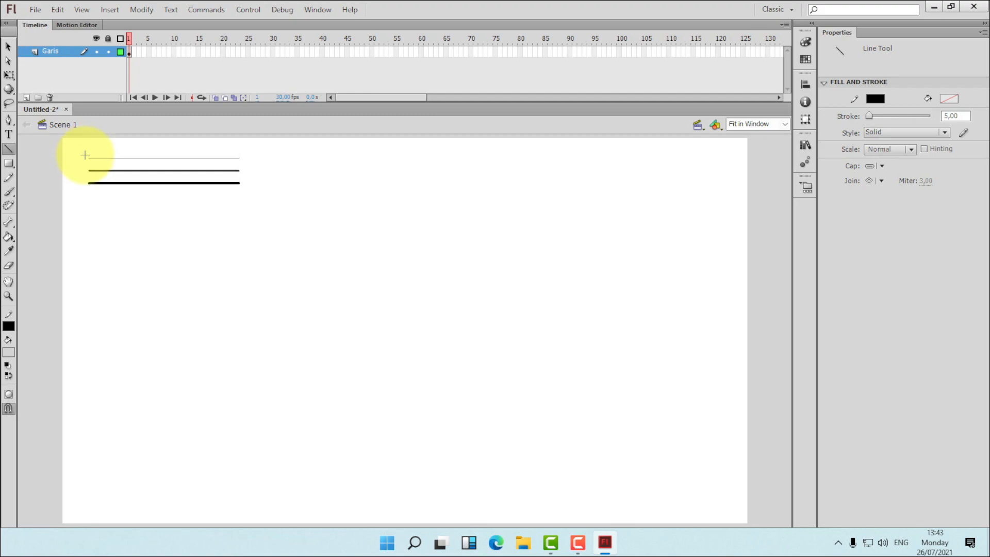
mouse_move(84, 156)
mouse_down()
mouse_move(86, 185)
mouse_move(78, 187)
mouse_up()
key(ctrl+z)
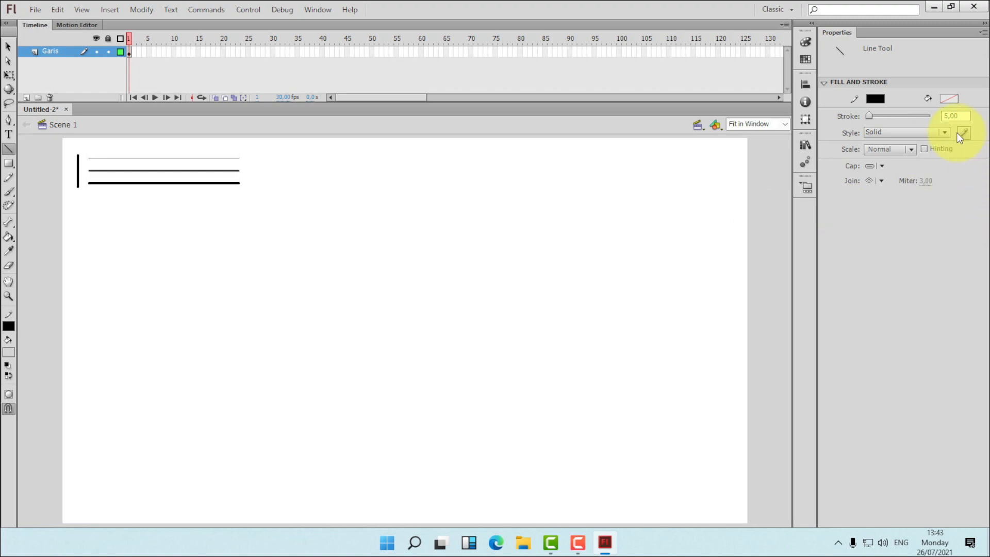
drag(964, 116, 934, 116)
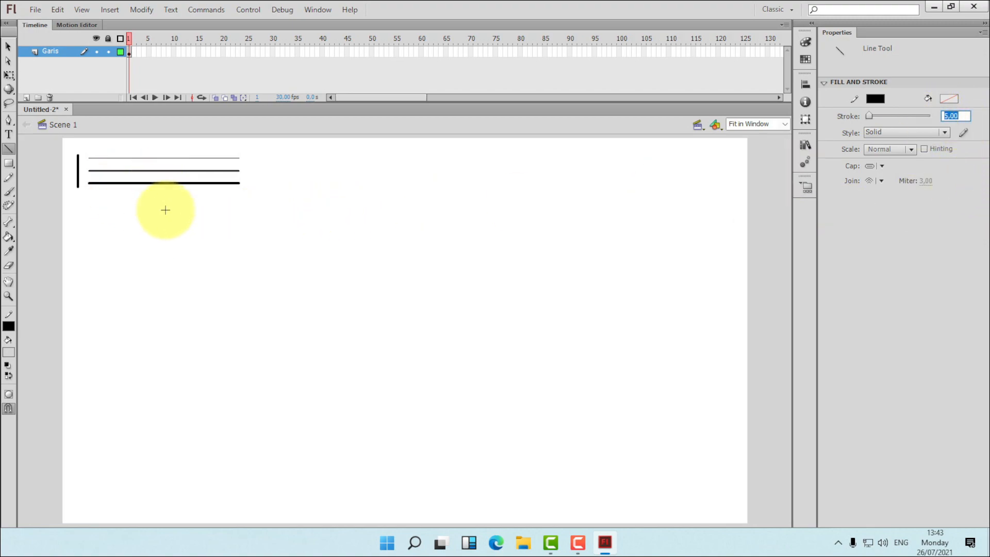
click(8, 47)
key(ctrl+z)
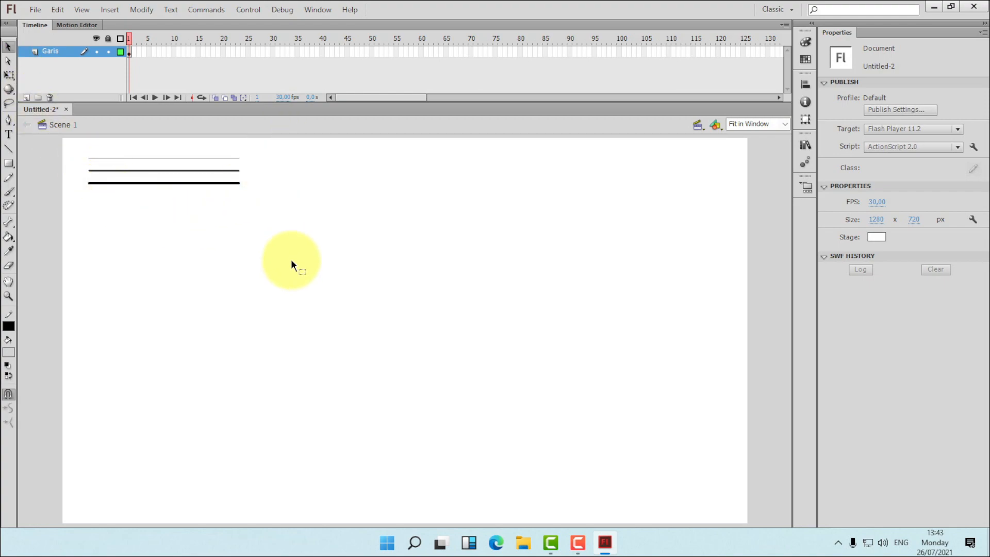
- Draw a short vertical line with stroke 5 beside the horizontal lines' right ends and a parallel one with stroke 3 to its right
click(8, 149)
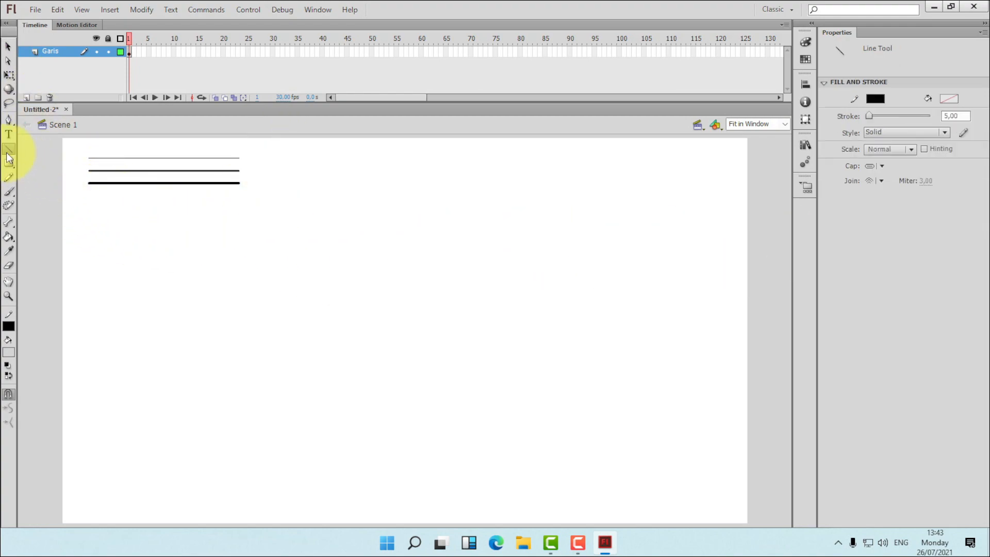
drag(252, 154, 252, 187)
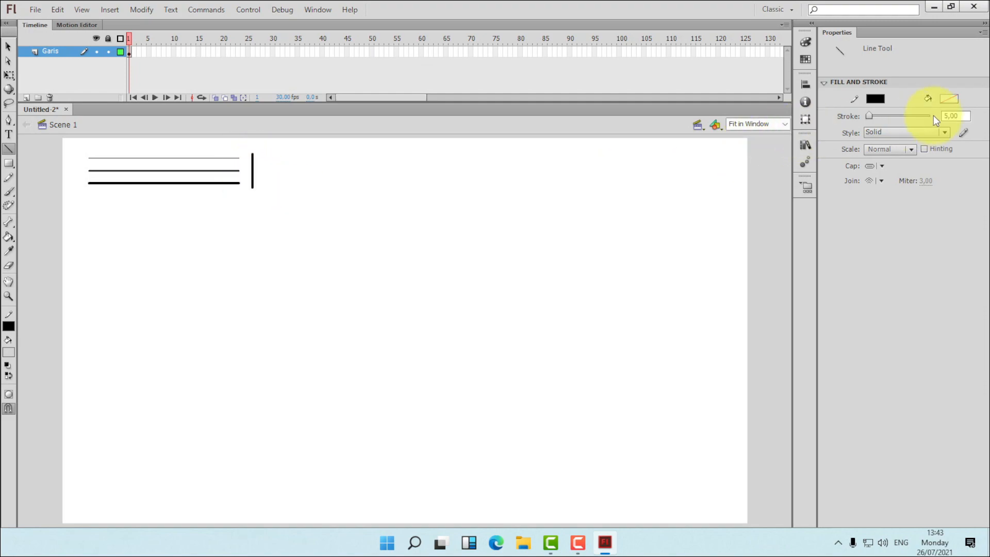
click(953, 115)
text(3)
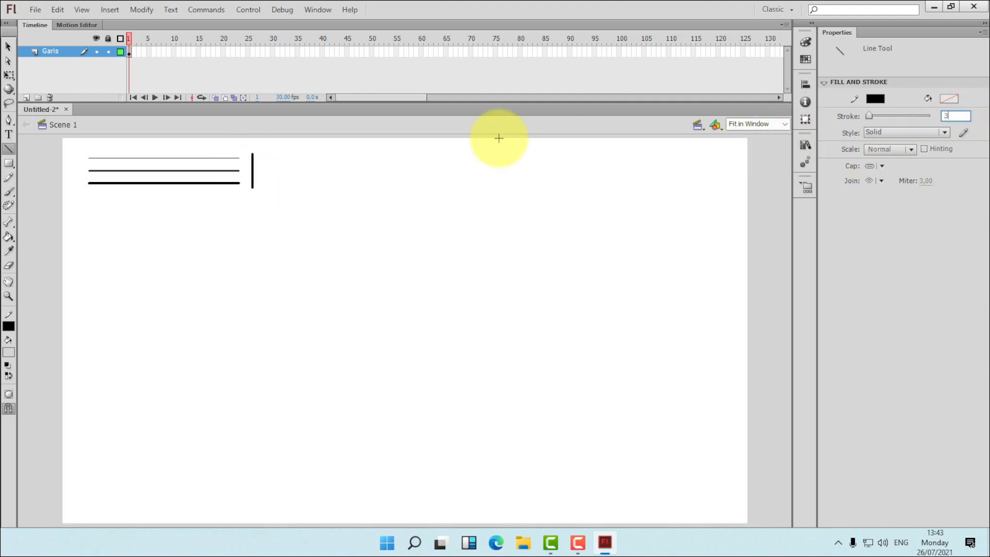
drag(260, 153, 261, 188)
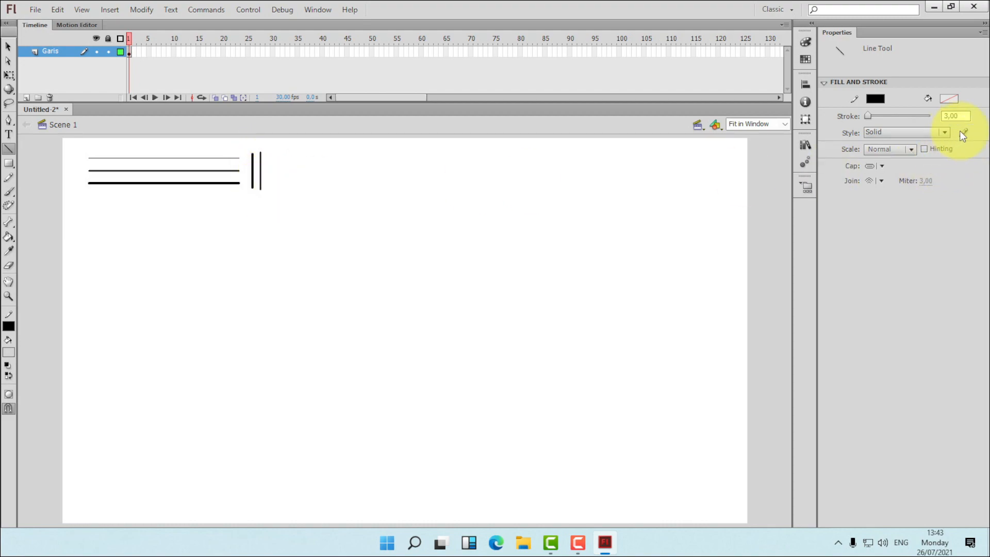
- Set the stroke to 1 and draw a third vertical line of equal length to the right of the other two
click(964, 118)
text(1)
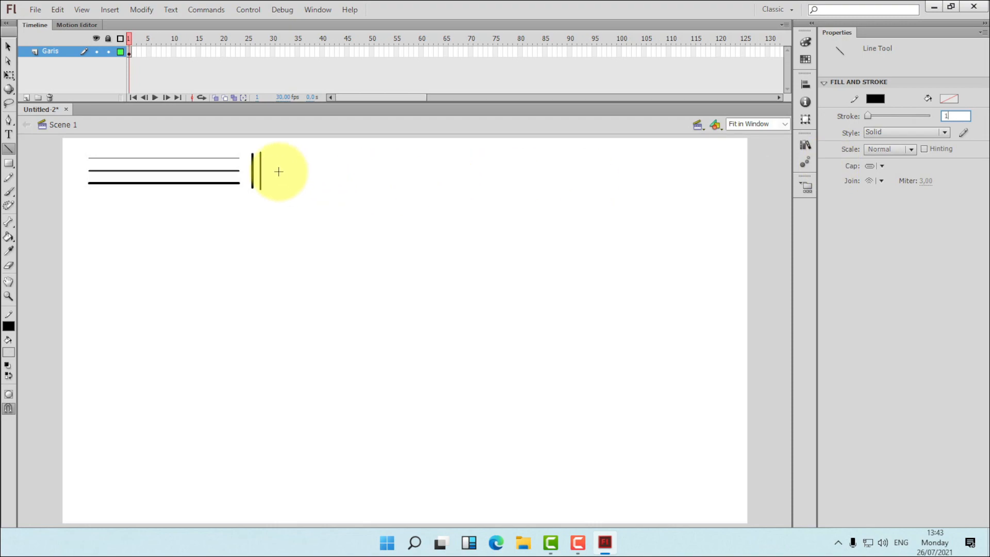
drag(268, 153, 268, 188)
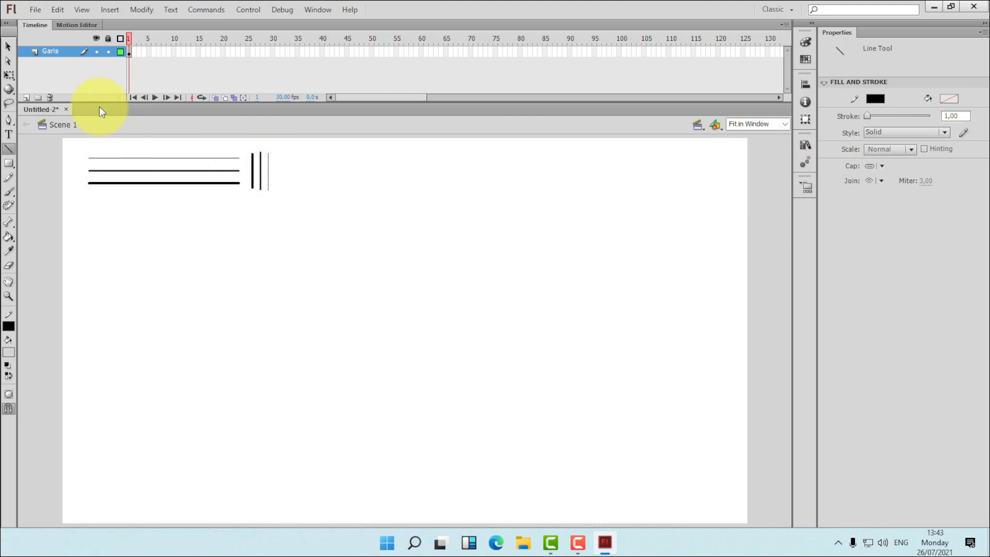
click(8, 48)
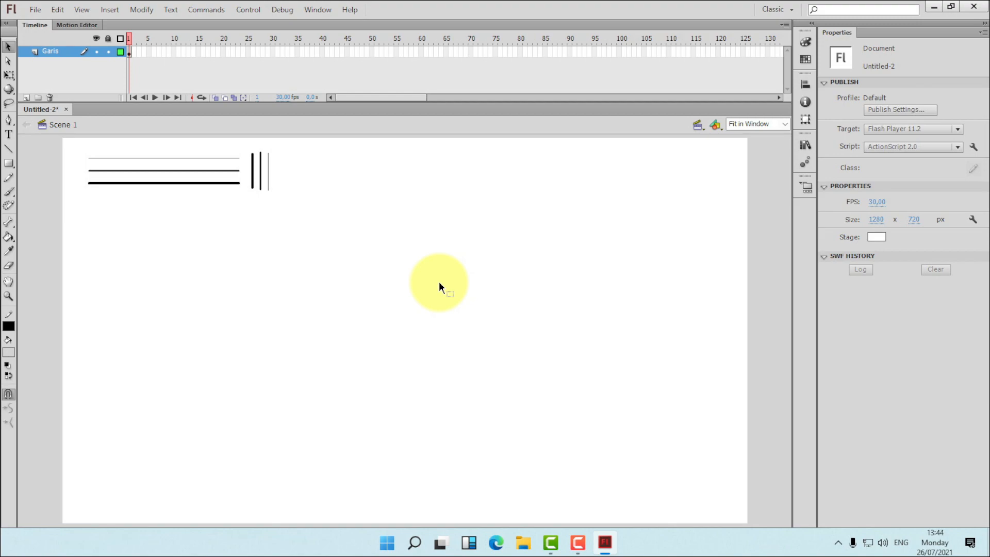
click(10, 178)
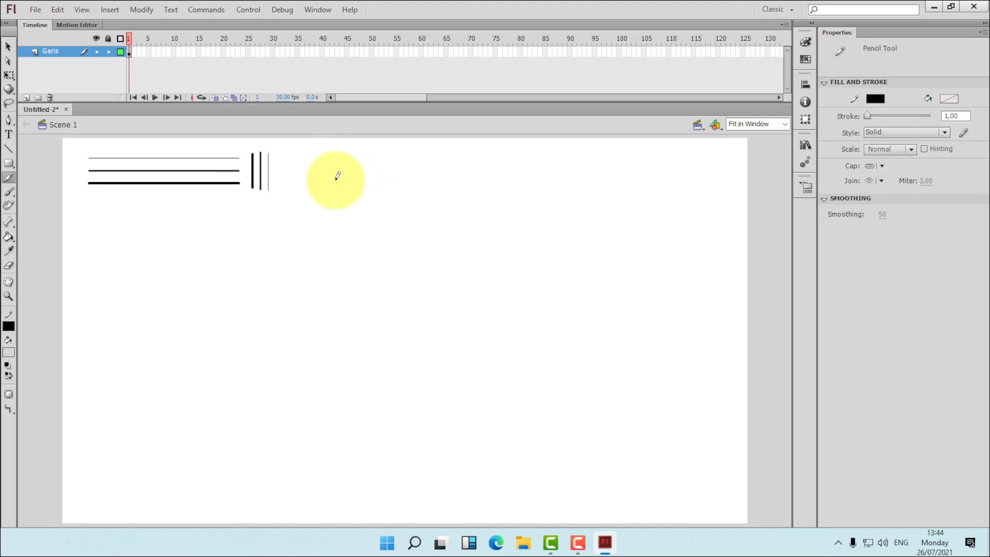
mouse_move(379, 154)
mouse_down()
mouse_move(370, 164)
mouse_move(383, 165)
mouse_move(395, 187)
mouse_move(393, 160)
mouse_move(453, 188)
mouse_move(439, 177)
mouse_up()
key(ctrl+z)
key(ctrl+z)
key(ctrl+z)
key(ctrl+z)
key(ctrl+z)
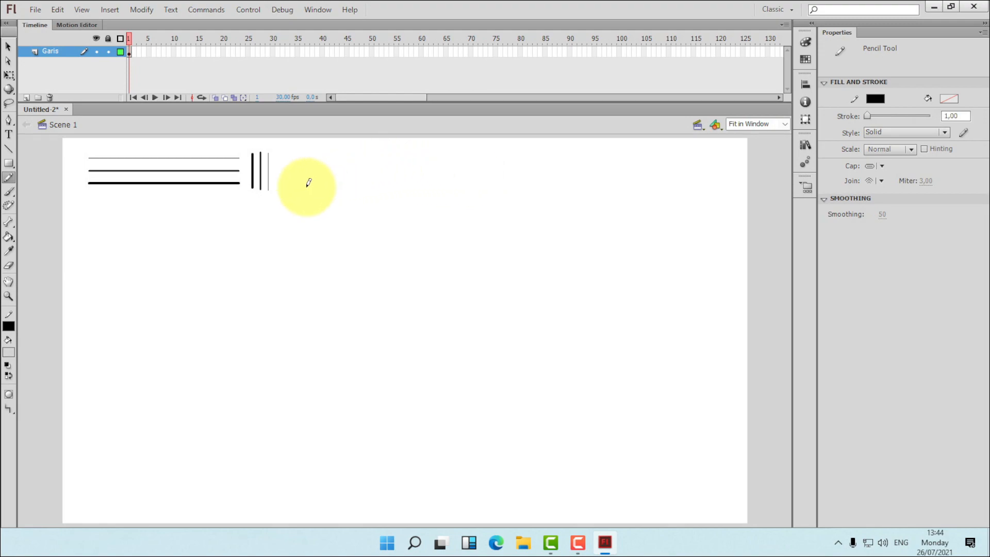
- Draw freehand wavy lines and irregular shapes across the stage's upper right with the Pencil tool and view the scale and style options
mouse_move(306, 185)
mouse_down()
mouse_move(319, 170)
mouse_move(421, 196)
mouse_move(479, 171)
mouse_move(533, 211)
mouse_move(592, 166)
mouse_move(644, 192)
mouse_move(685, 184)
mouse_move(709, 202)
mouse_up()
mouse_move(513, 151)
mouse_down()
mouse_move(490, 221)
mouse_move(437, 211)
mouse_move(450, 160)
mouse_move(433, 185)
mouse_move(391, 185)
mouse_move(329, 224)
mouse_move(385, 240)
mouse_move(388, 219)
mouse_move(349, 201)
mouse_up()
mouse_move(551, 227)
mouse_down()
mouse_move(544, 270)
mouse_move(497, 247)
mouse_move(532, 215)
mouse_move(659, 254)
mouse_move(642, 274)
mouse_move(597, 235)
mouse_move(596, 260)
mouse_move(613, 257)
mouse_move(625, 233)
mouse_up()
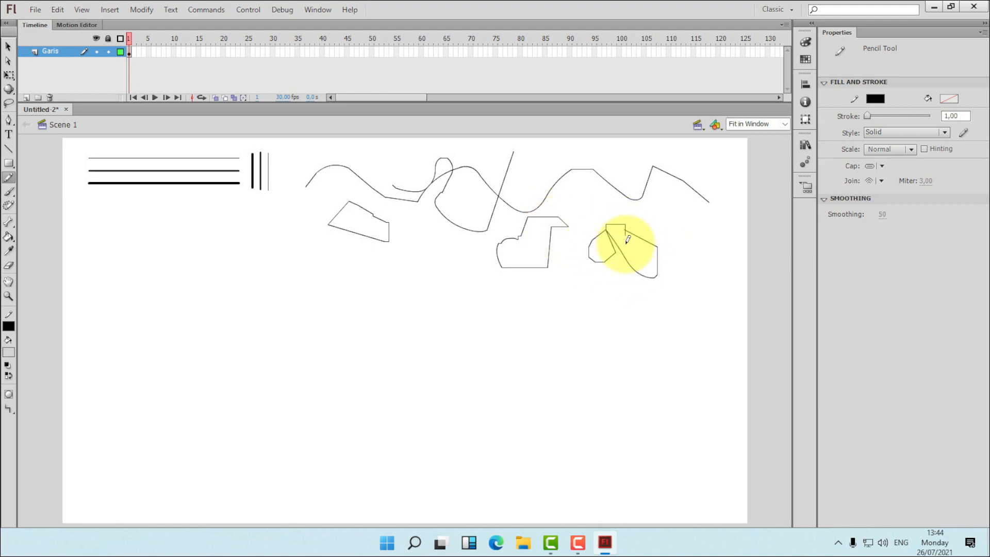
mouse_move(423, 243)
mouse_down()
mouse_move(436, 269)
mouse_move(405, 268)
mouse_move(412, 253)
mouse_move(403, 236)
mouse_move(412, 226)
mouse_move(431, 247)
mouse_up()
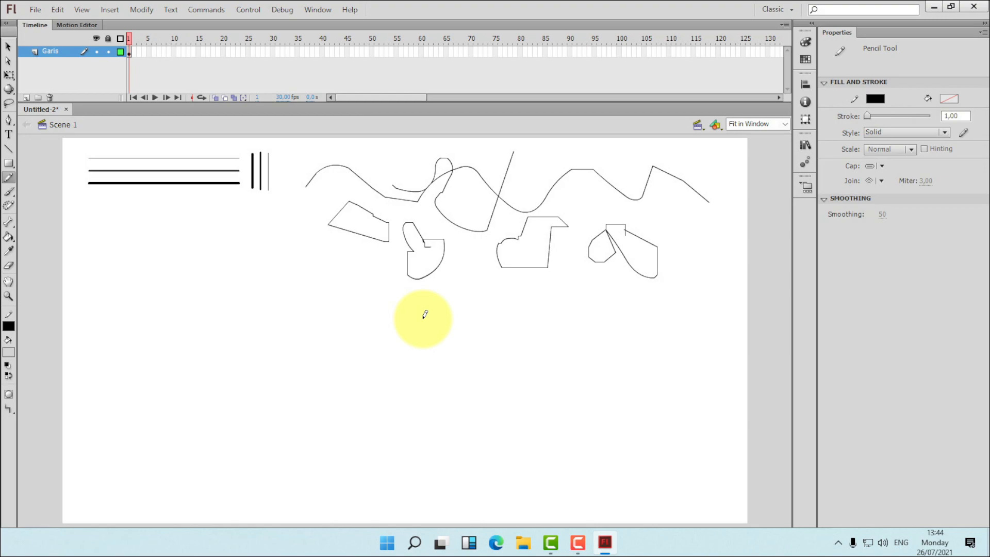
click(911, 150)
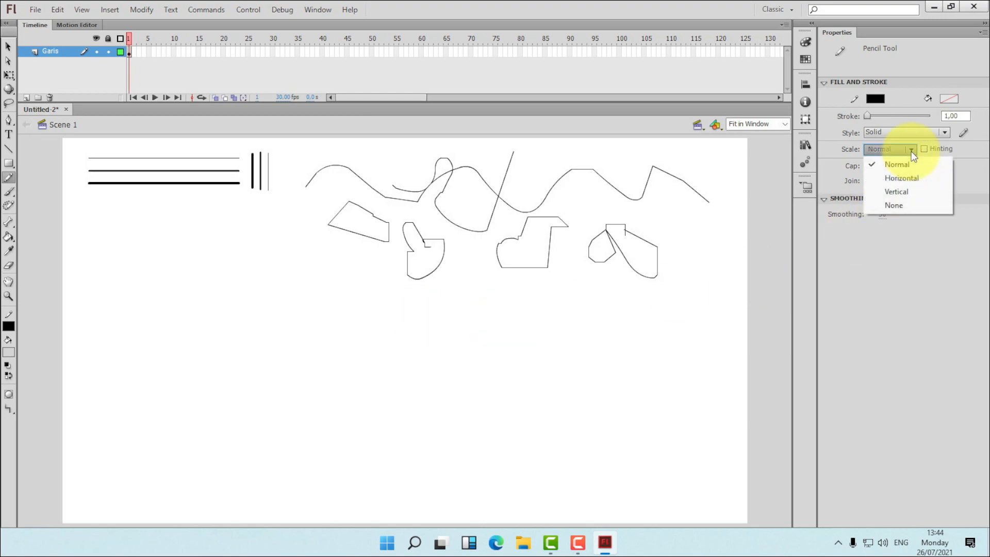
click(944, 132)
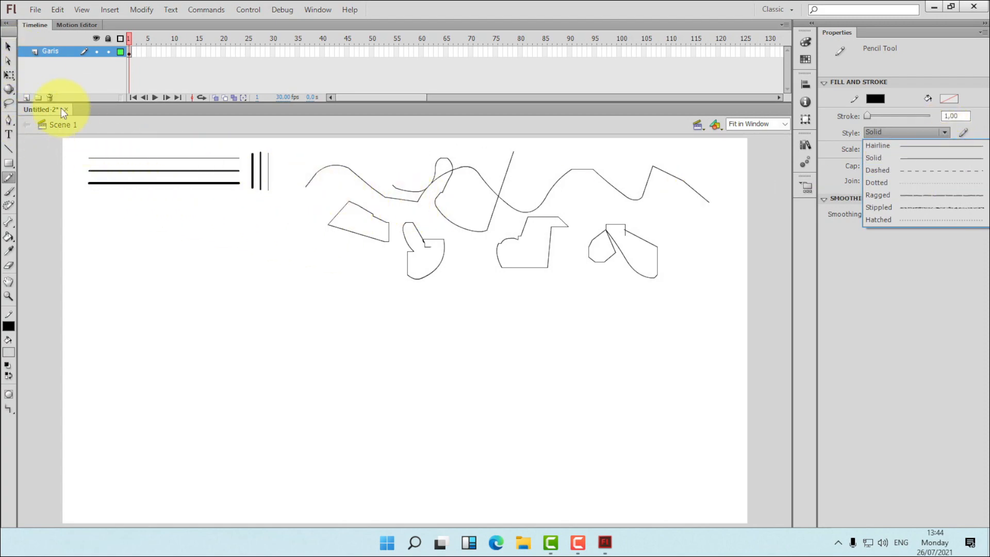
- Undo all the freehand pencil drawings and the thinnest vertical line
key(ctrl+z)
key(ctrl+z)
key(ctrl+z)
key(ctrl+z)
key(ctrl+z)
key(ctrl+z)
key(ctrl+z)
key(ctrl+z)
key(ctrl+z)
key(ctrl+z)
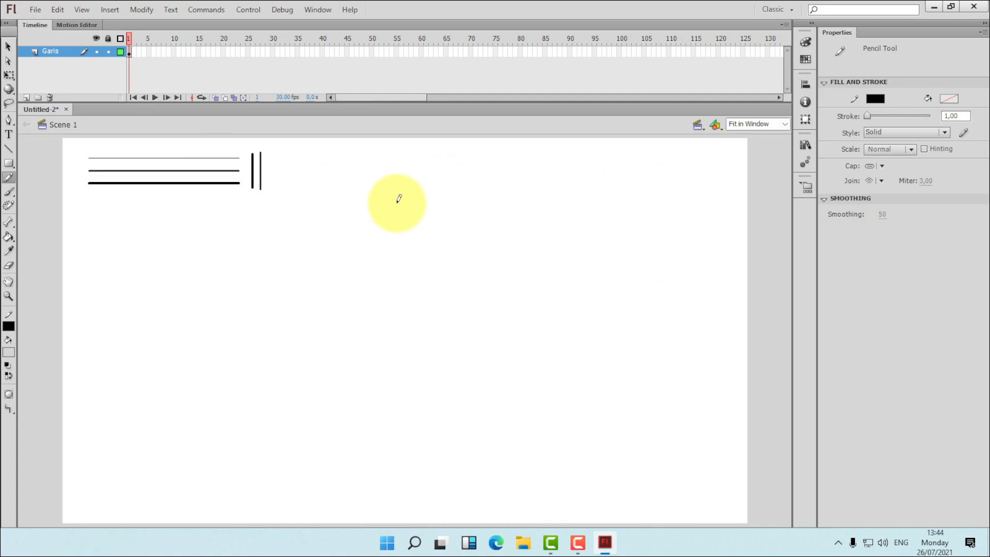
- Draw three freehand wavy lines below one another with the Pencil tool, using the Solid, Dashed and Dotted styles
mouse_move(341, 188)
mouse_down()
mouse_move(364, 168)
mouse_move(425, 156)
mouse_move(473, 179)
mouse_move(580, 159)
mouse_move(626, 179)
mouse_move(680, 160)
mouse_up()
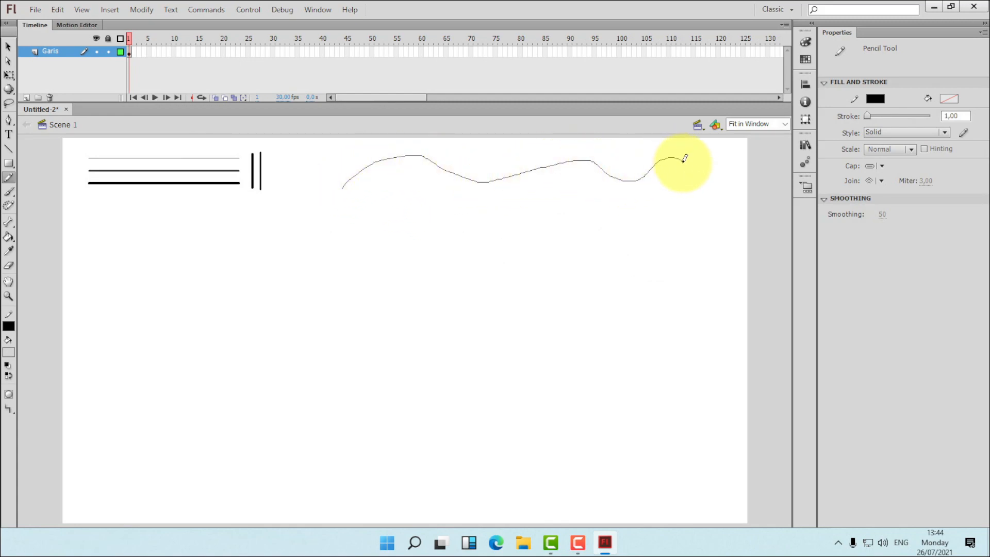
click(944, 132)
click(931, 173)
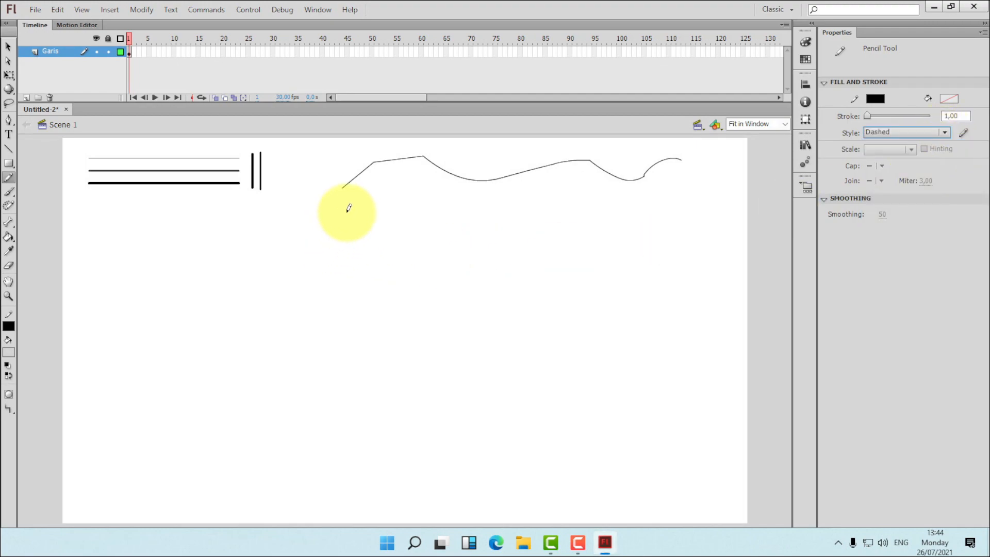
mouse_move(347, 210)
mouse_down()
mouse_move(381, 186)
mouse_move(437, 209)
mouse_move(480, 202)
mouse_move(501, 220)
mouse_move(549, 195)
mouse_move(595, 218)
mouse_move(681, 192)
mouse_up()
click(946, 131)
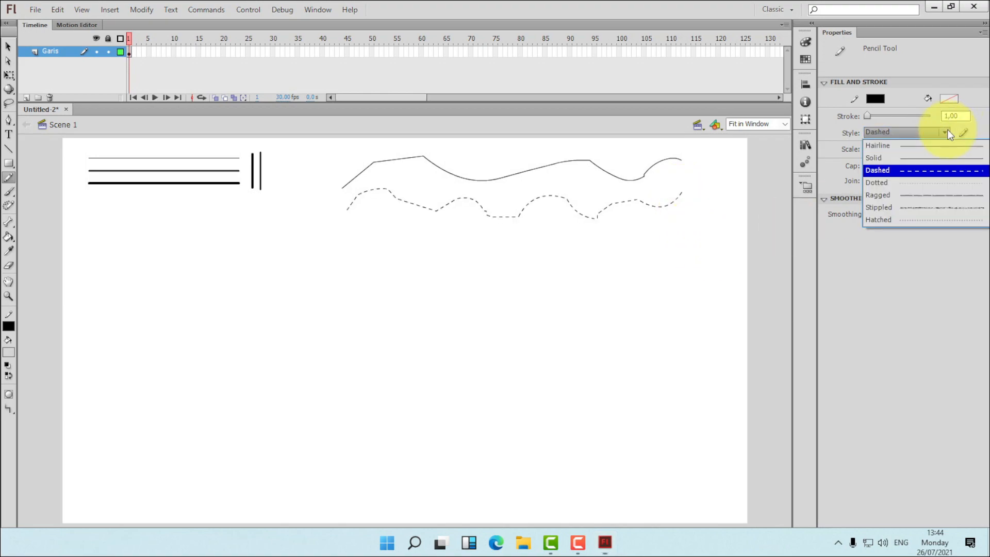
click(926, 191)
mouse_move(360, 211)
mouse_down()
mouse_move(387, 229)
mouse_move(464, 240)
mouse_move(642, 222)
mouse_up()
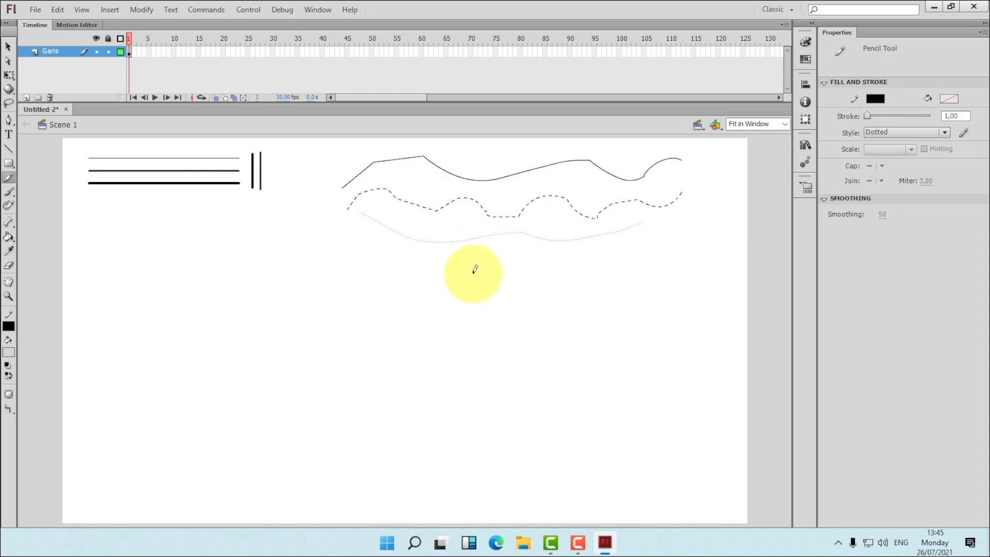
- Delete the three freehand wavy lines from the Garis layer
click(8, 163)
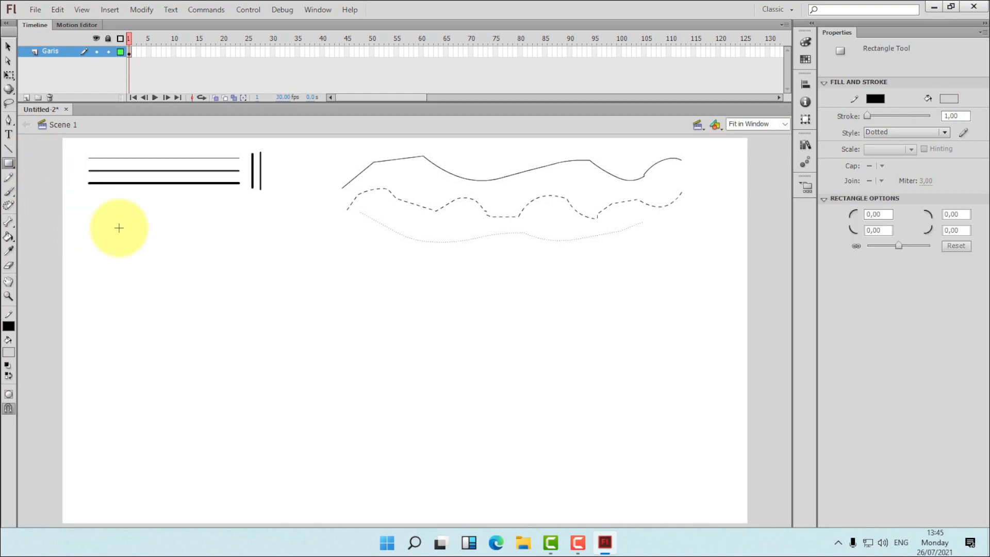
click(8, 46)
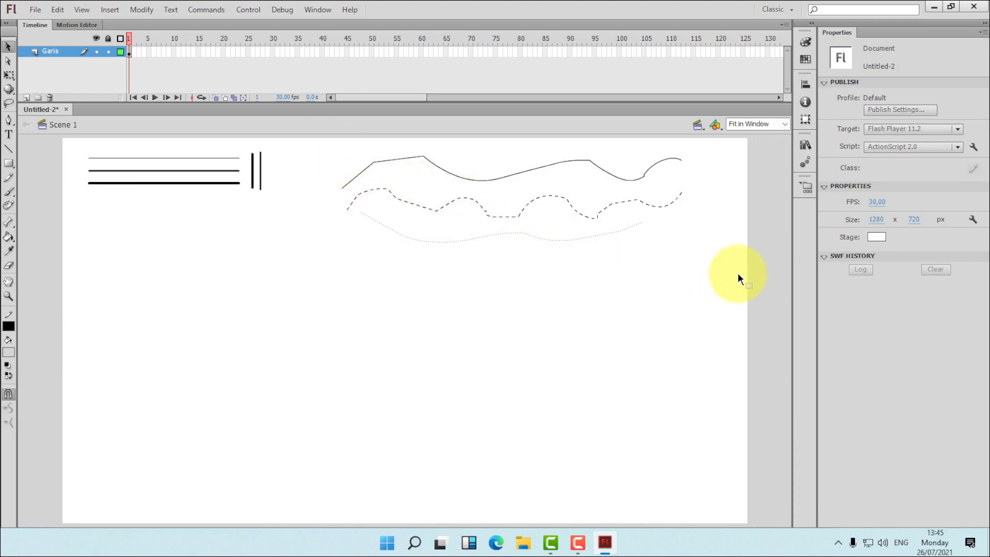
drag(738, 273, 725, 273)
key(Delete)
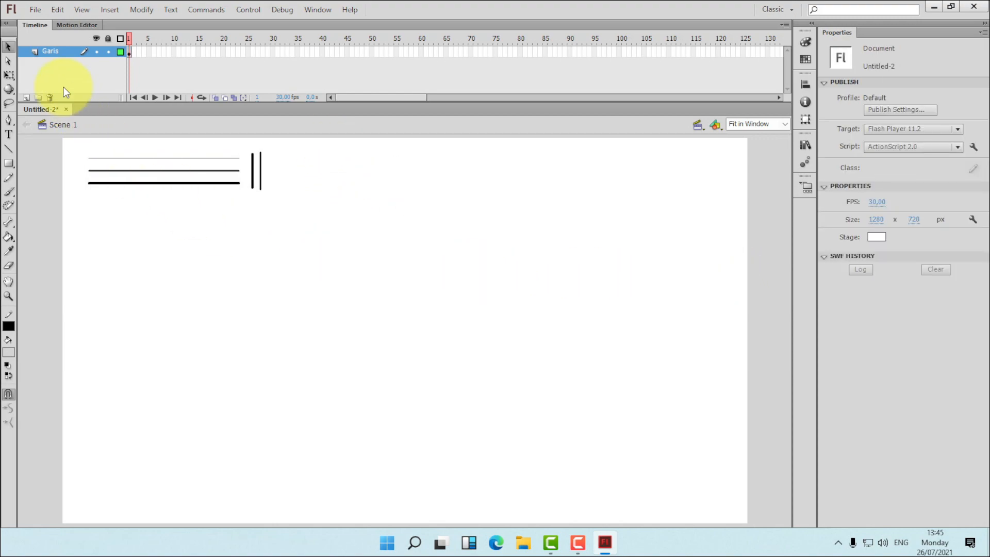
- Add a new layer above Garis and name it Pensil
click(27, 97)
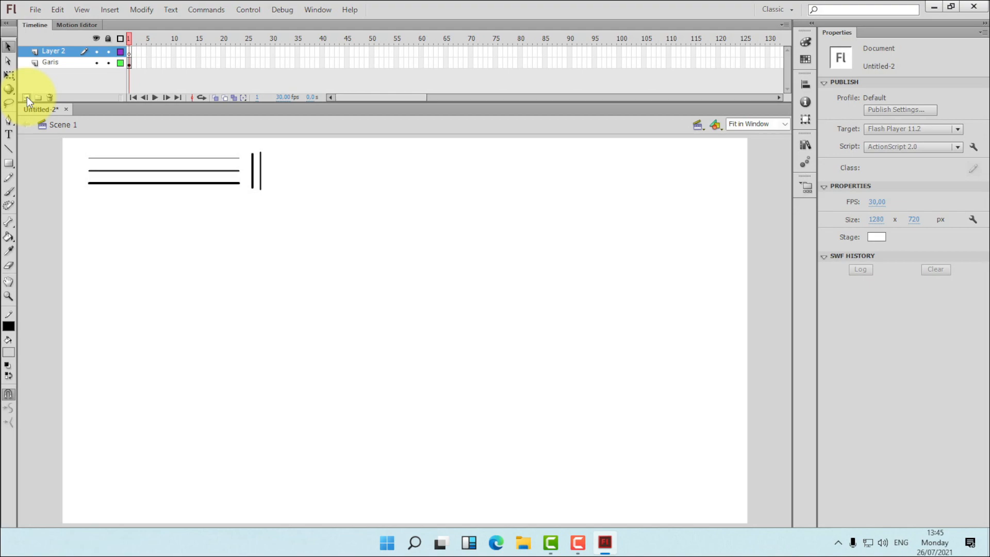
double_click(66, 49)
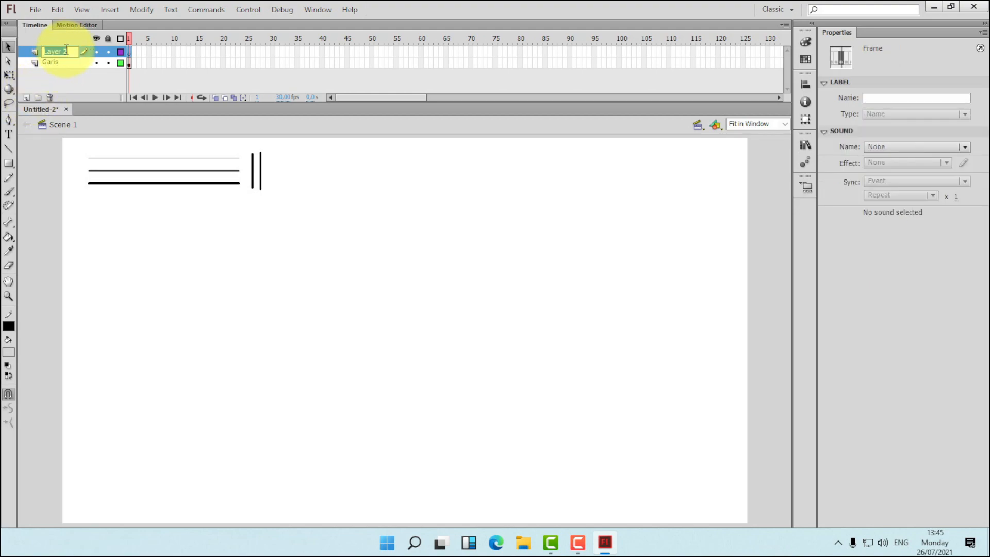
text(Oen)
key(BackSpace)
key(BackSpace)
key(BackSpace)
text(Pems)
key(BackSpace)
key(BackSpace)
text(nsil)
click(255, 268)
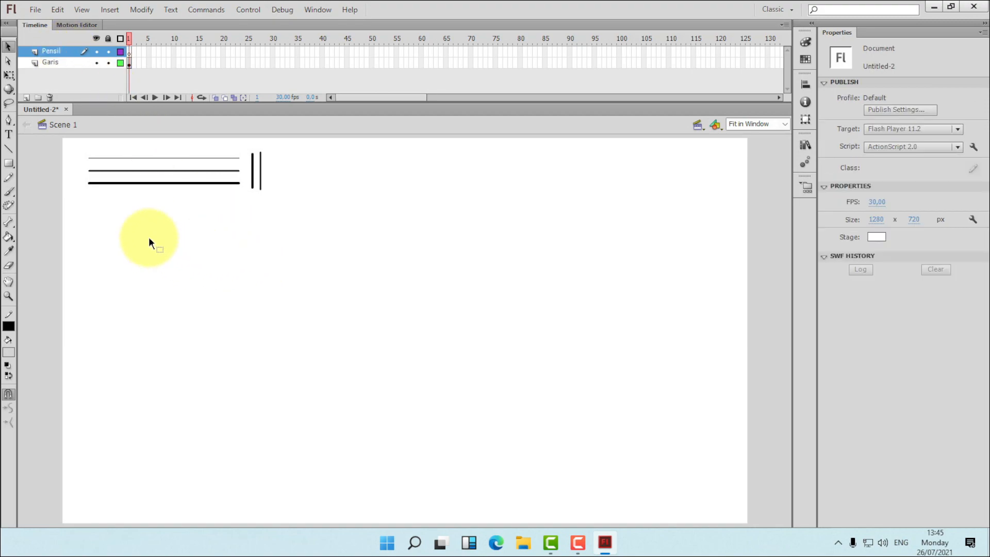
- Draw a Dotted wavy line on the Pensil layer with the Pencil tool and a Solid one just below it
click(8, 177)
mouse_move(340, 171)
mouse_down()
mouse_move(379, 153)
mouse_move(425, 180)
mouse_move(475, 176)
mouse_move(548, 150)
mouse_move(635, 178)
mouse_up()
click(942, 132)
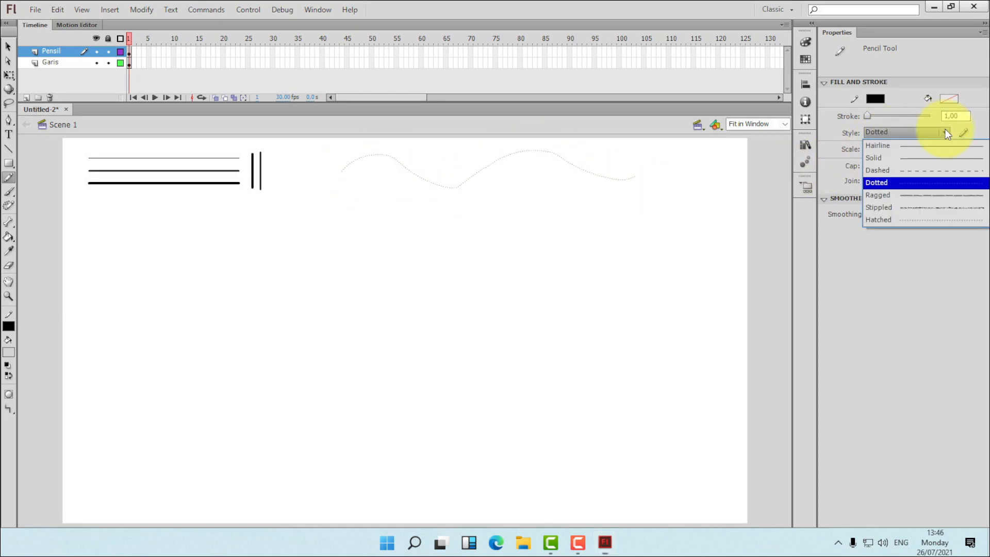
click(920, 156)
mouse_move(355, 179)
mouse_down()
mouse_move(381, 175)
mouse_move(424, 202)
mouse_move(493, 186)
mouse_move(604, 195)
mouse_up()
- Draw a Dashed freehand wavy line with the Pencil tool just below the Solid one on the Pensil layer
click(943, 132)
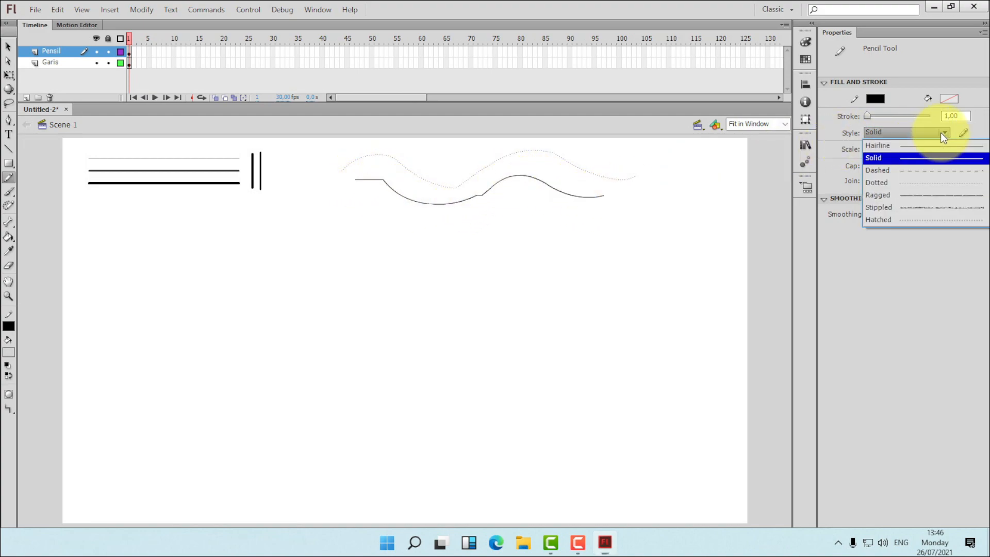
click(905, 167)
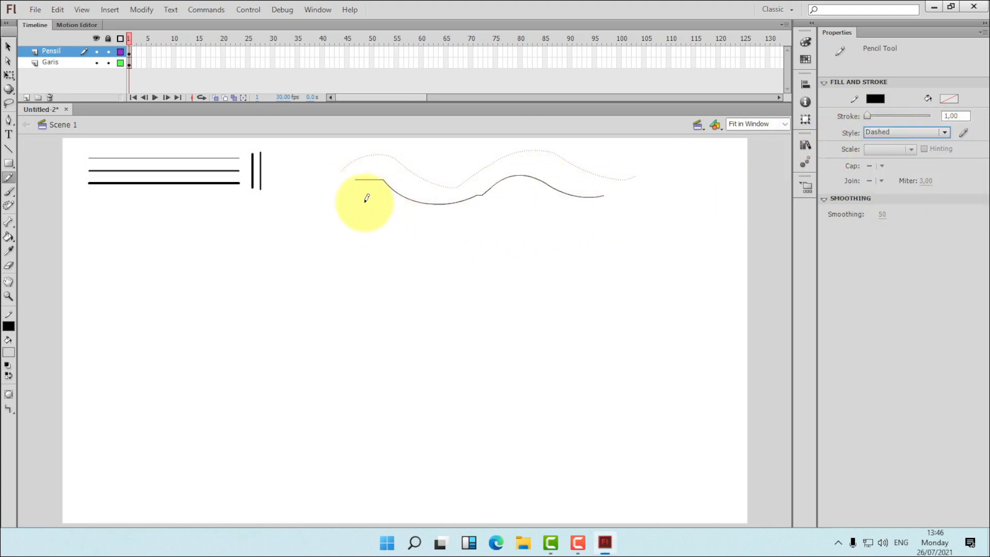
mouse_move(363, 203)
mouse_down()
mouse_move(401, 219)
mouse_move(621, 221)
mouse_up()
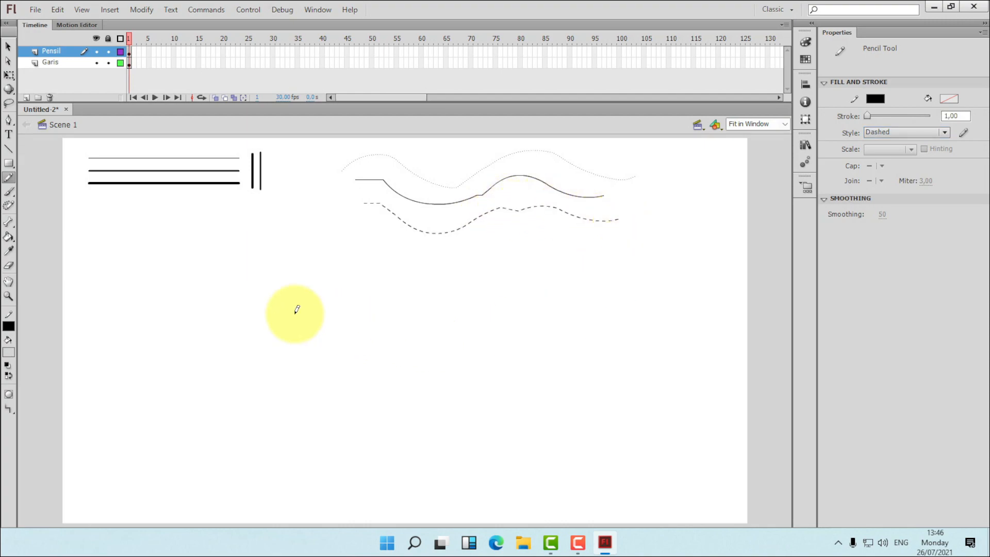
- Add a new layer above Pensil and name it Kotak
click(26, 96)
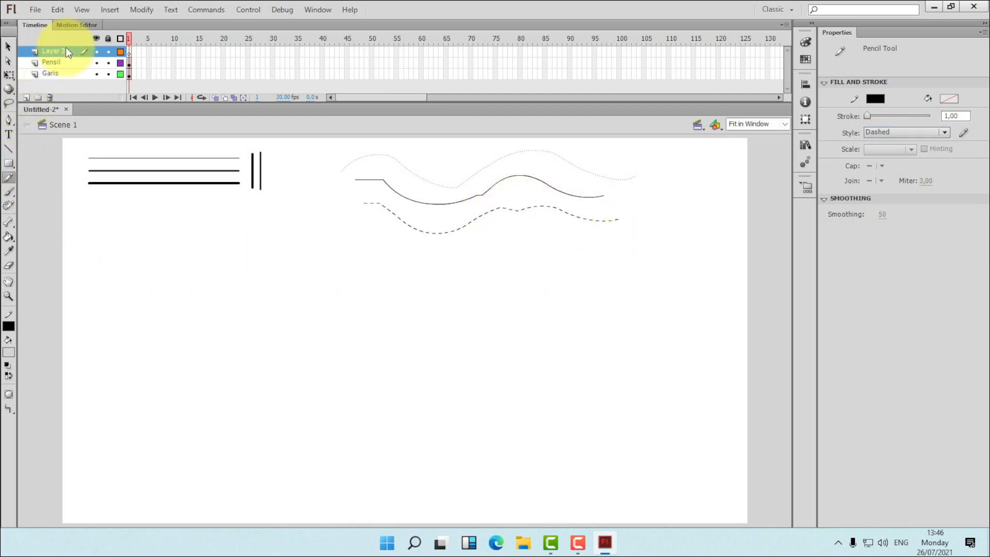
double_click(67, 52)
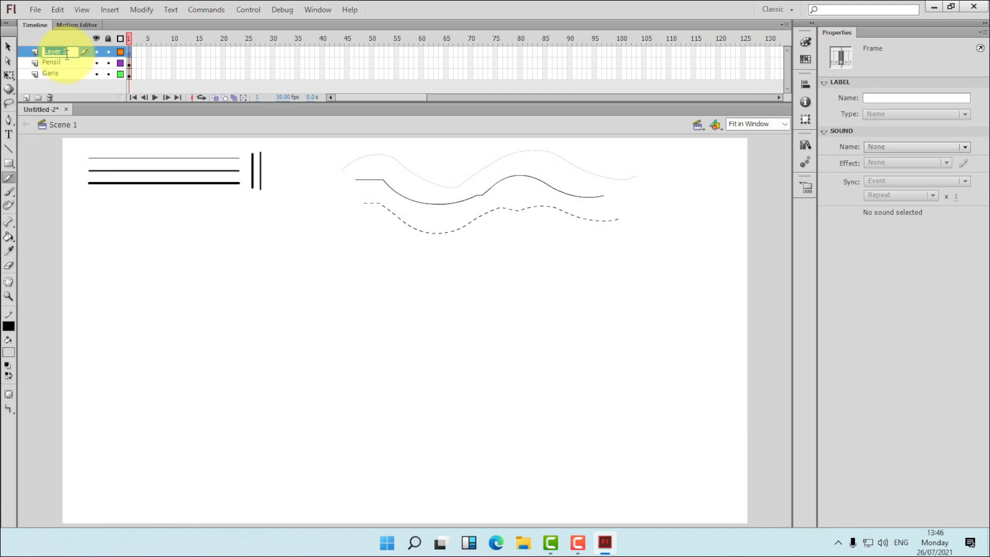
text(Kotak)
click(10, 48)
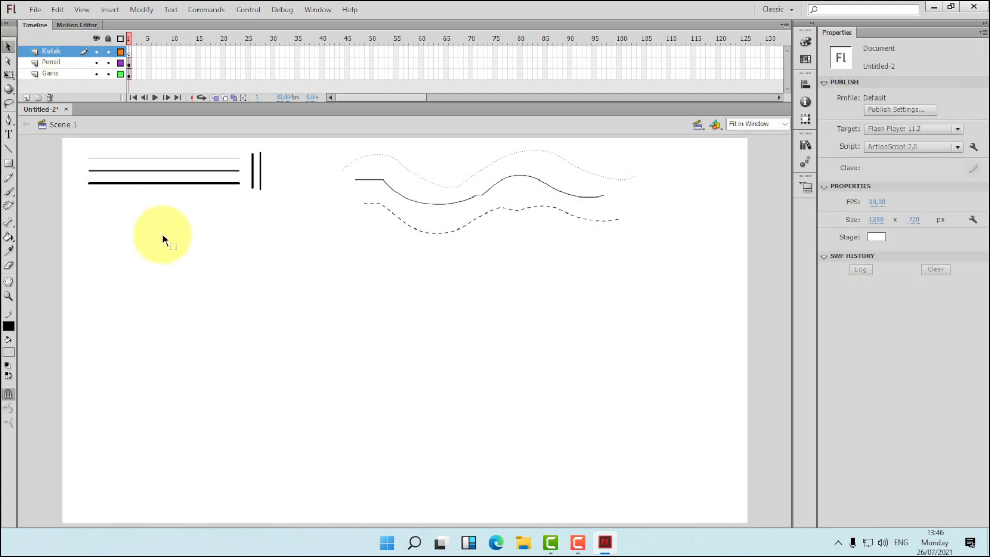
- Draw a rectangle with a Dashed stroke below the horizontal lines on the Kotak layer and delete it
click(9, 164)
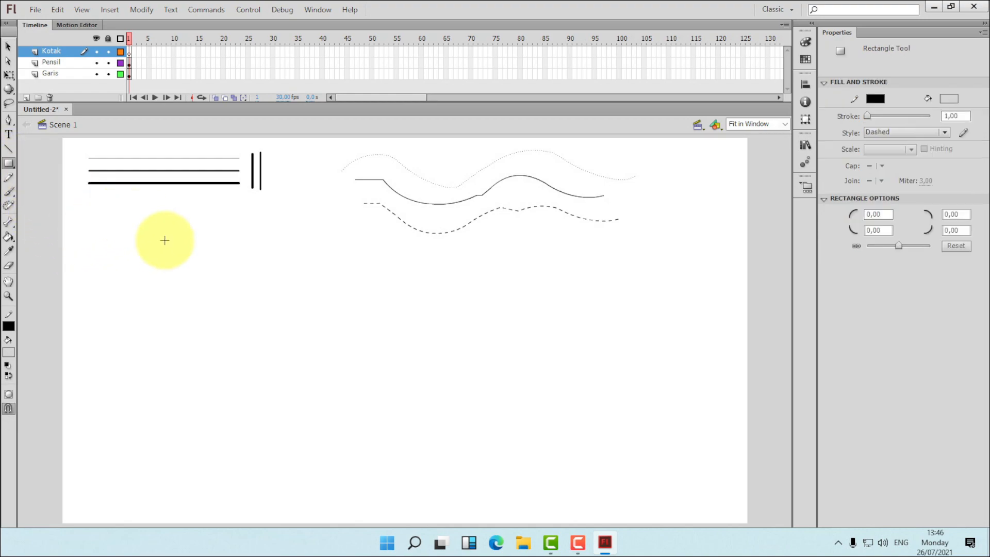
drag(91, 215, 239, 269)
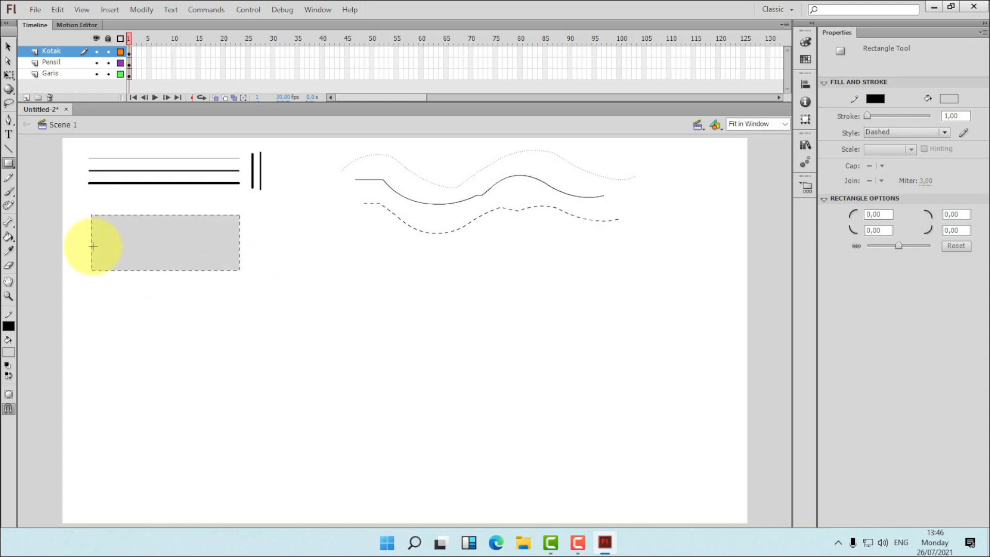
click(8, 47)
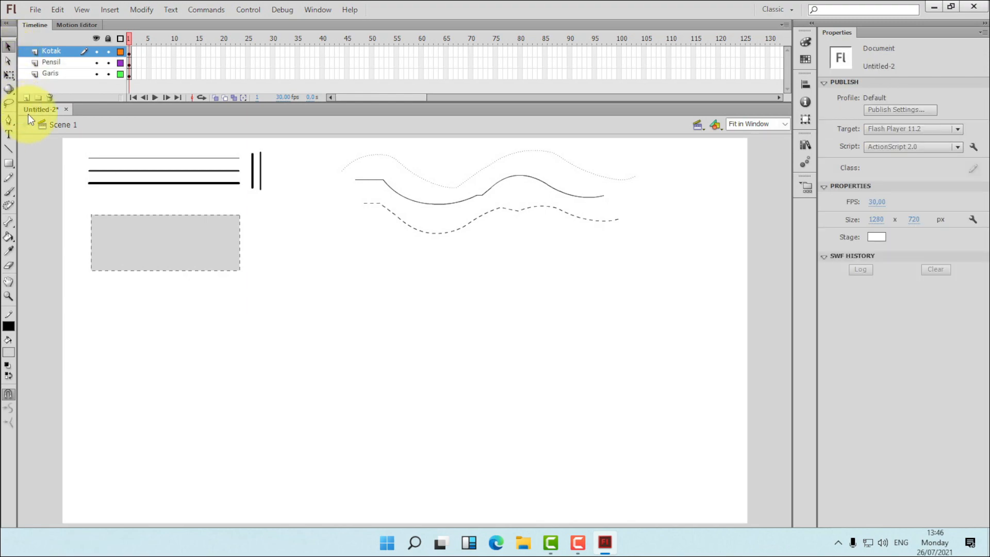
click(121, 251)
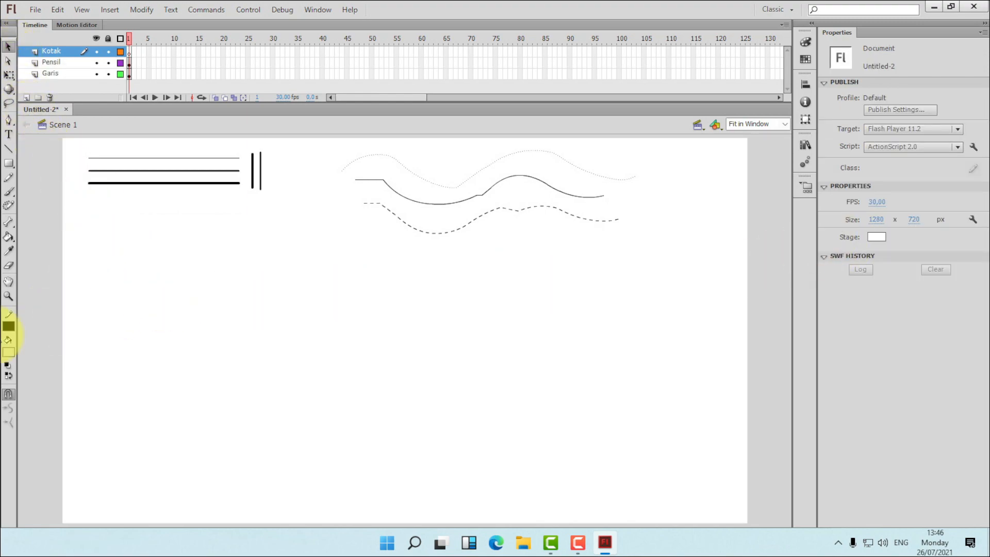
- Draw a square-cornered rectangle with a Hairline stroke below the horizontal lines on the Kotak layer
click(9, 163)
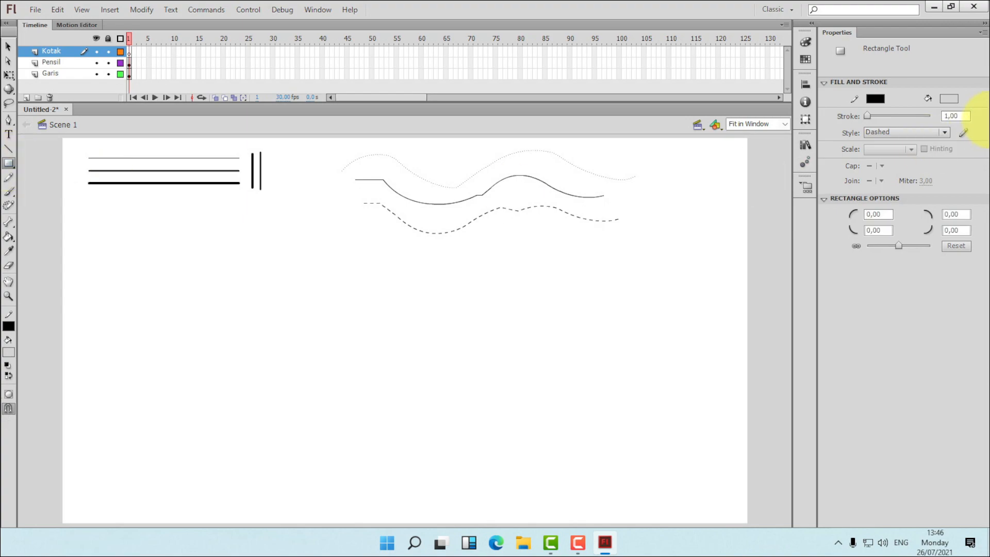
click(944, 134)
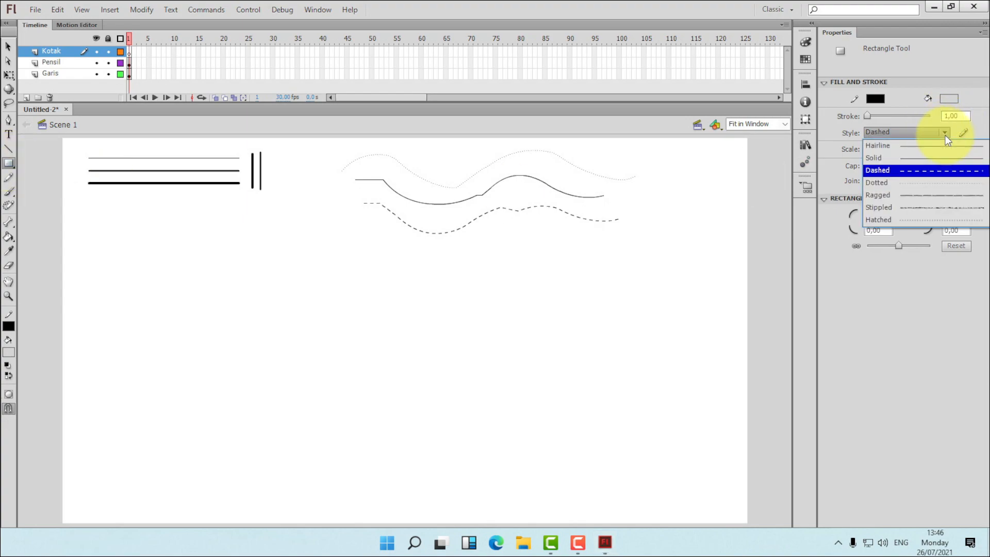
click(917, 146)
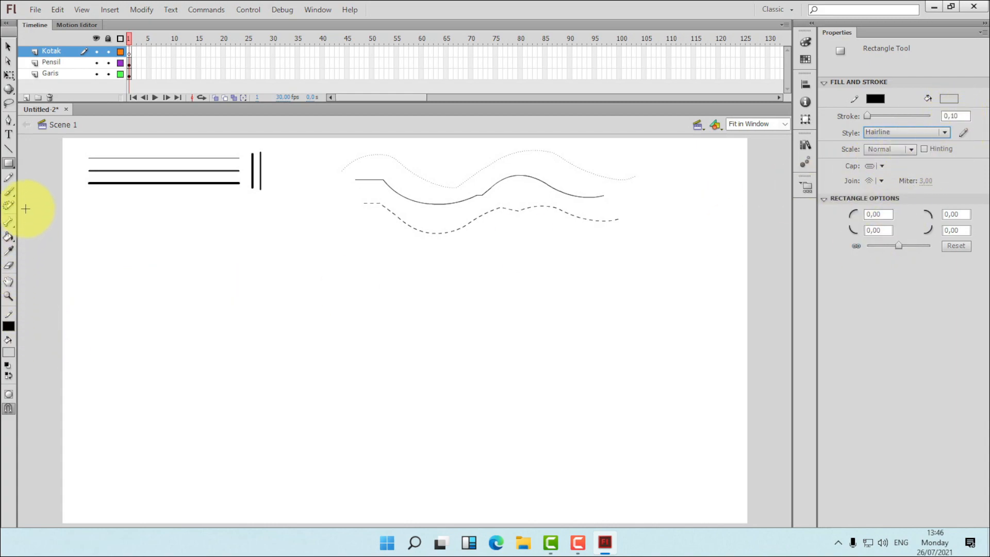
drag(90, 214, 242, 283)
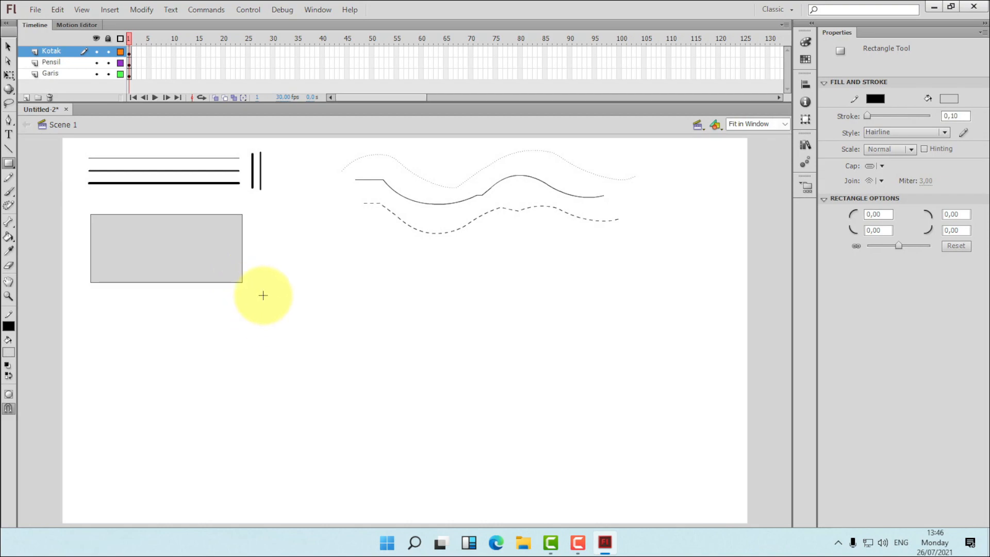
- Set the rectangle corner radius to 25 and draw a rounded rectangle below the square-cornered one
drag(886, 216, 843, 215)
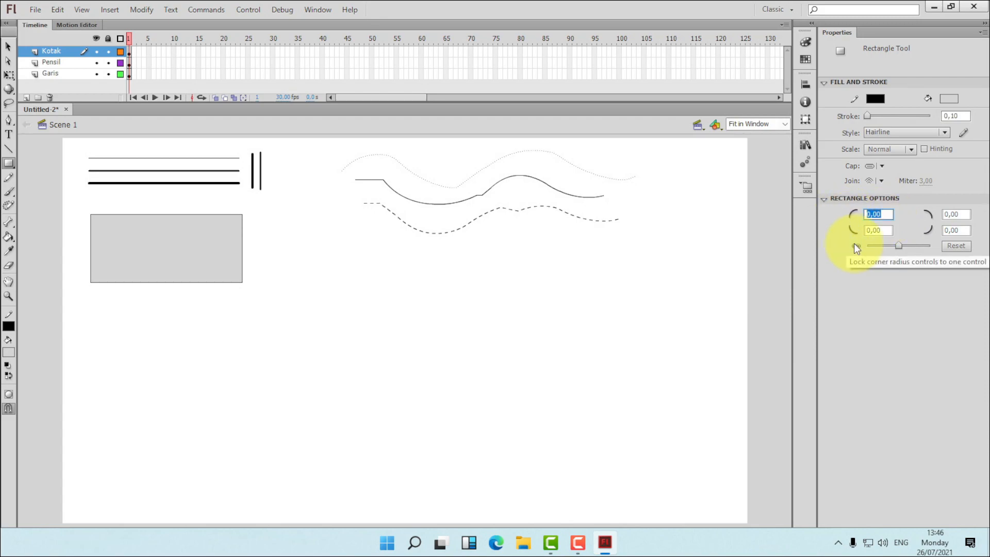
text(25)
key(Return)
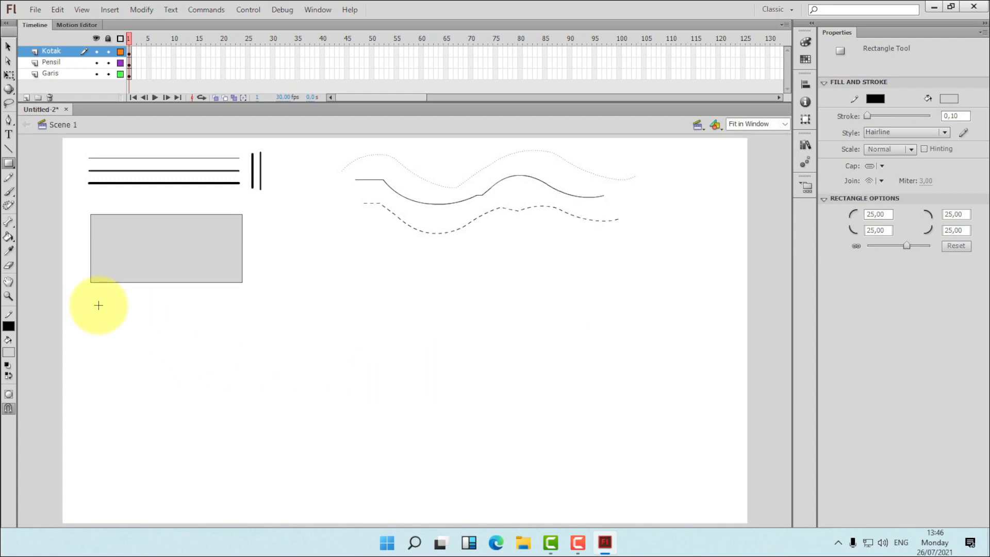
drag(93, 300, 244, 354)
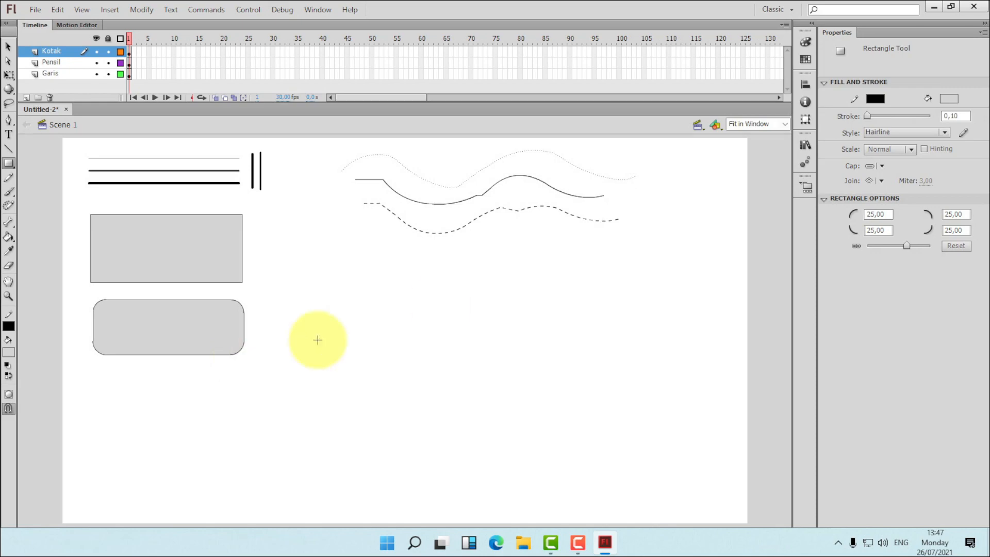
- Set the rectangle corner radius to 10 and draw a third rectangle of similar width below the other two
drag(883, 215, 846, 217)
text(10)
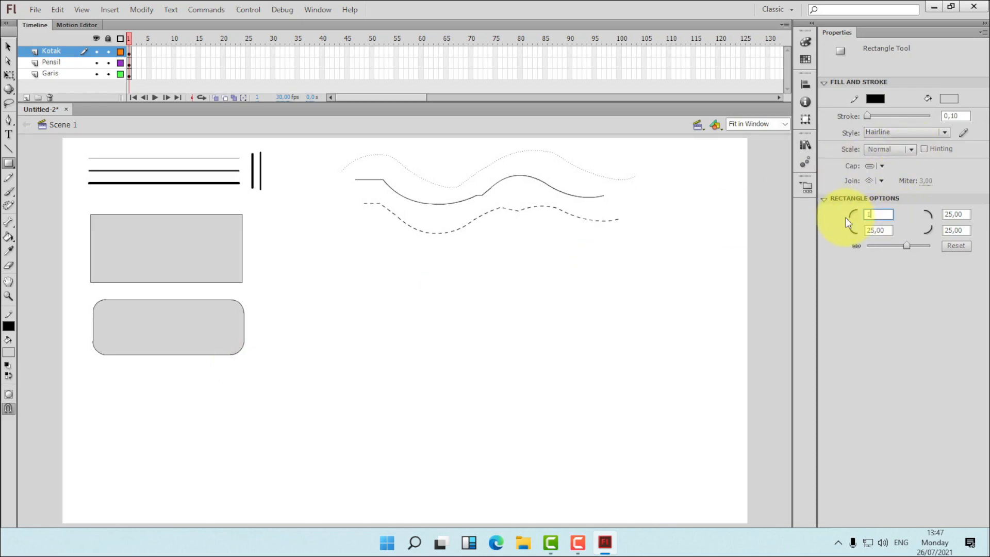
key(Return)
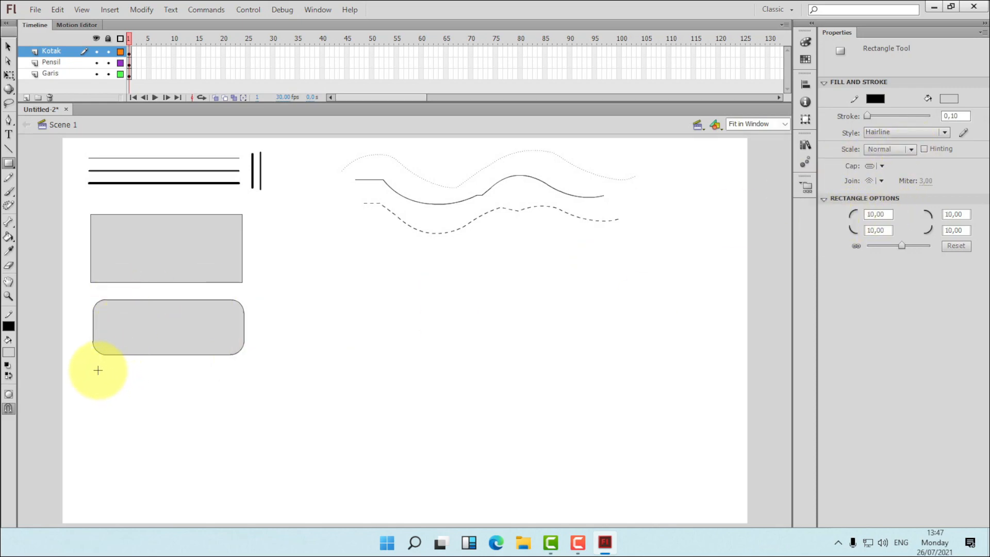
drag(95, 370, 242, 437)
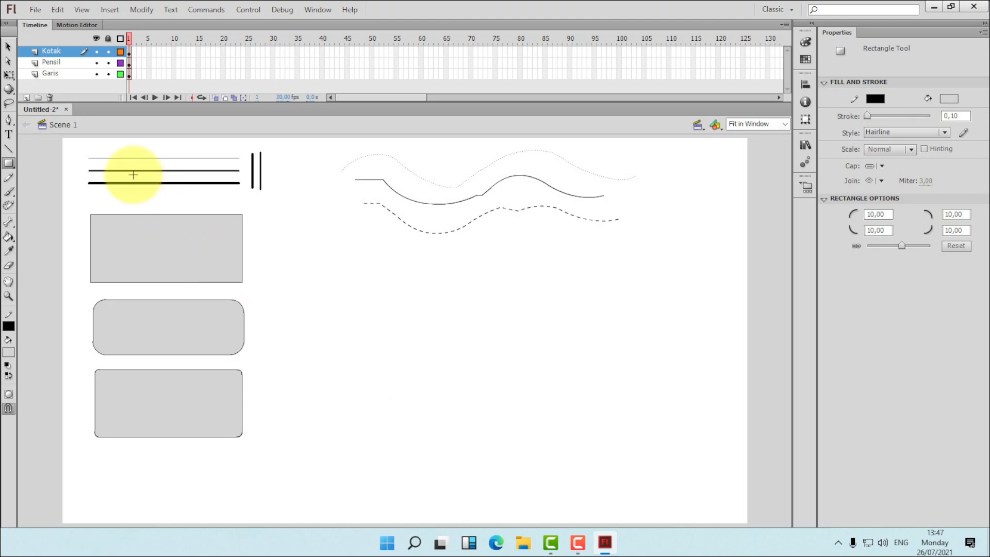
click(8, 46)
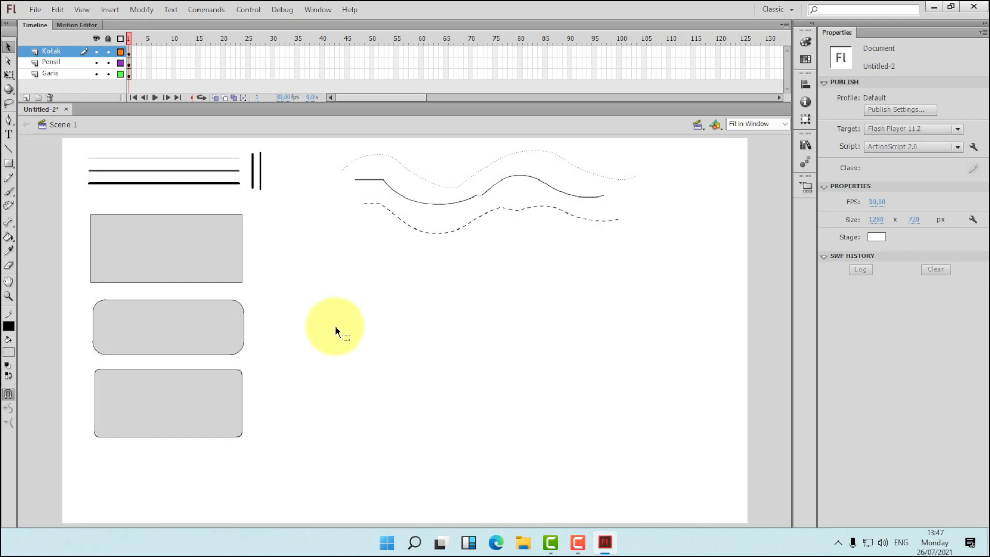
- Examine the available shape tool variants and switch between the Rectangle and Oval tools
click(8, 164)
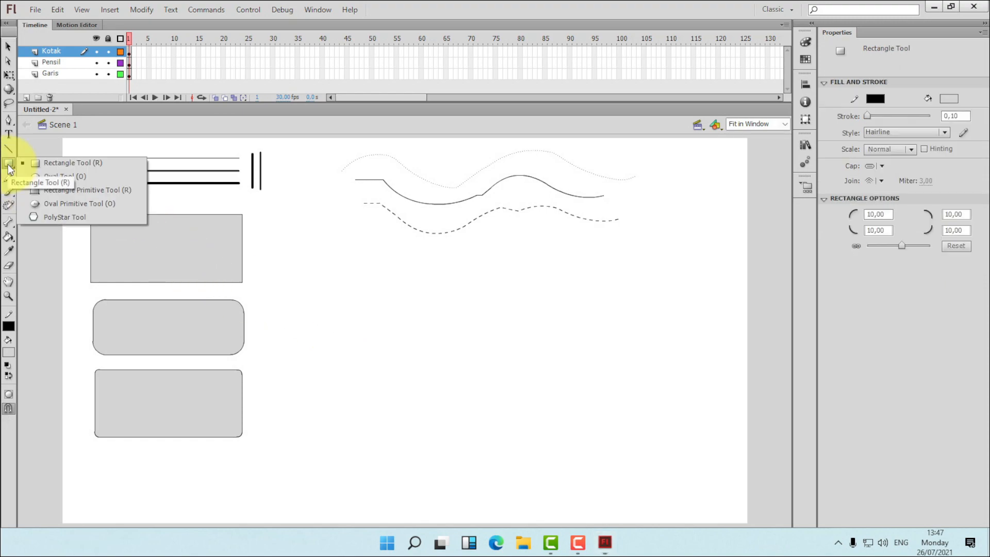
click(8, 161)
click(11, 163)
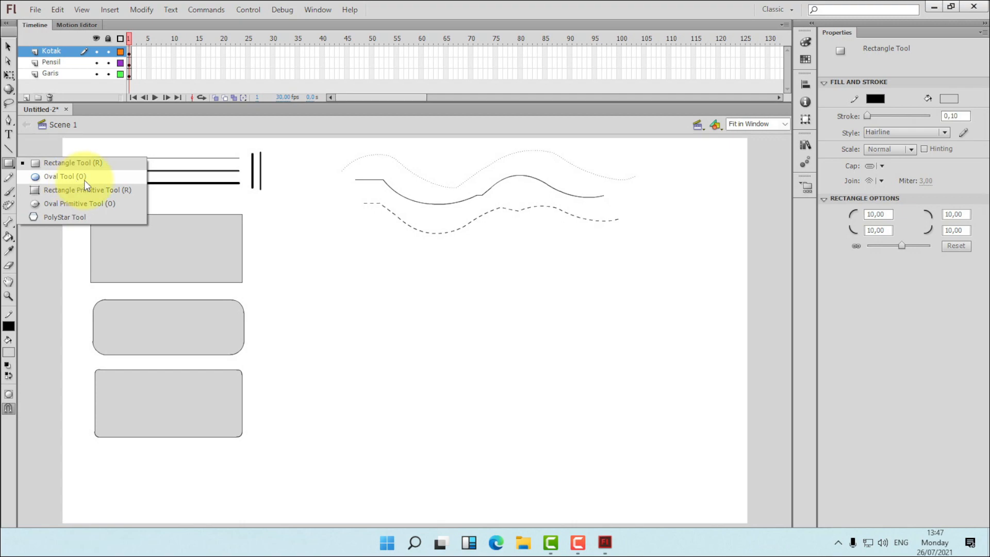
click(7, 49)
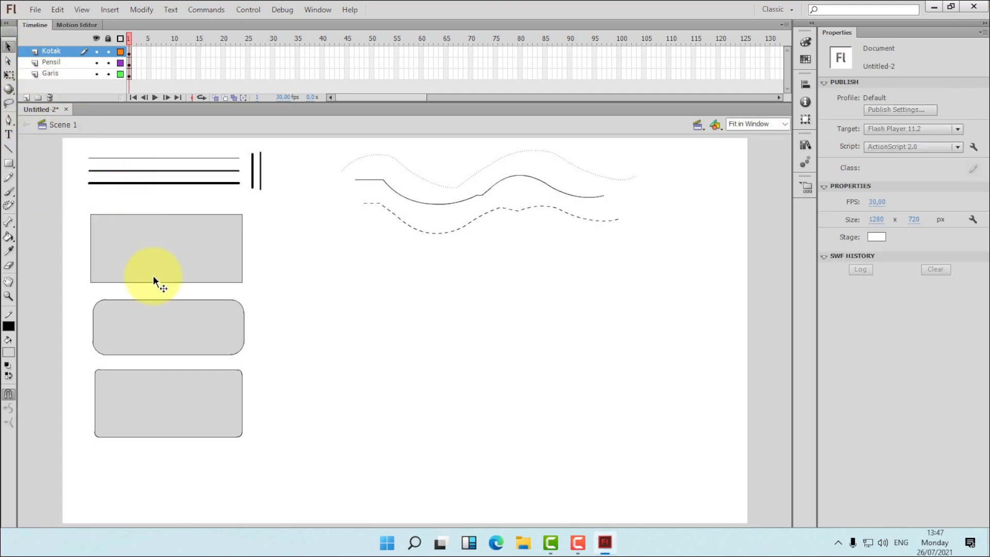
key(o)
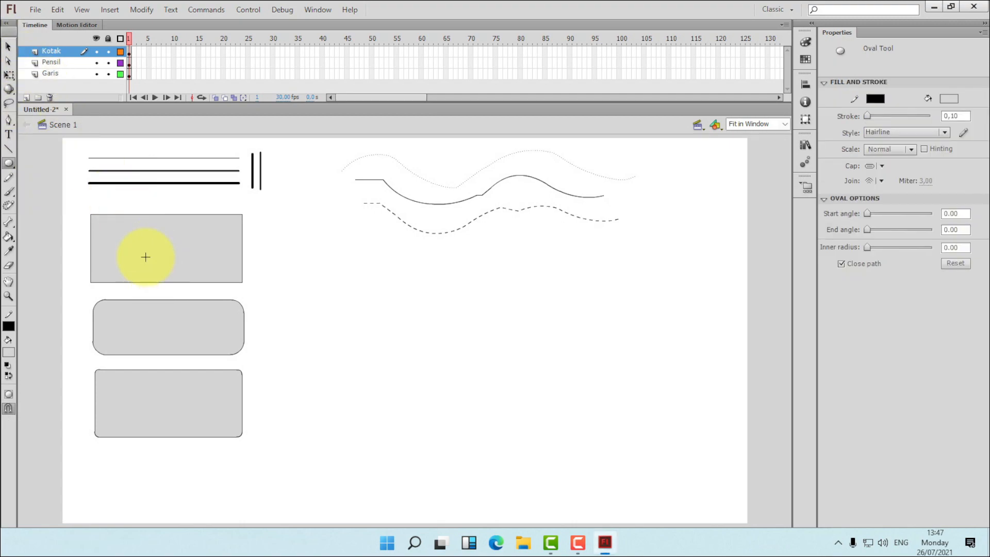
click(11, 166)
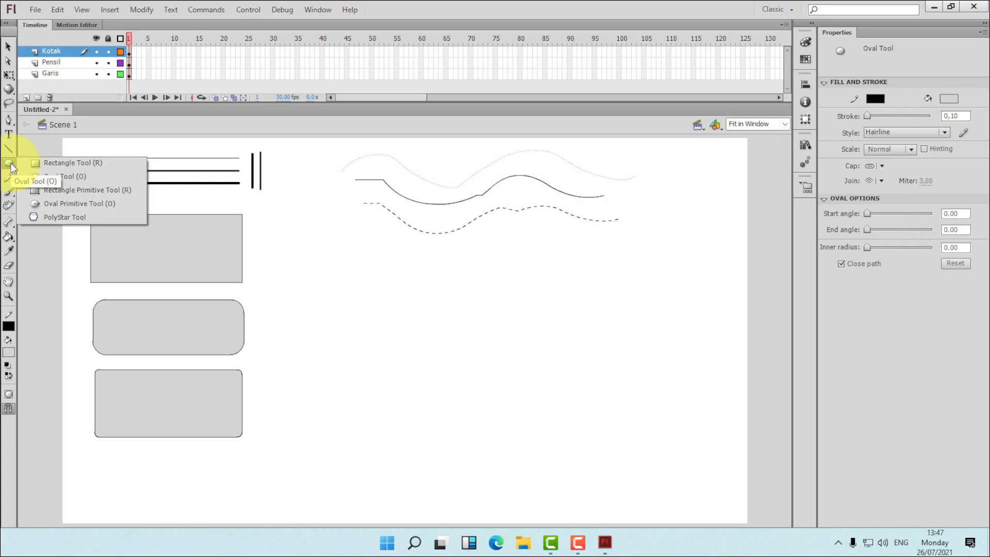
click(10, 48)
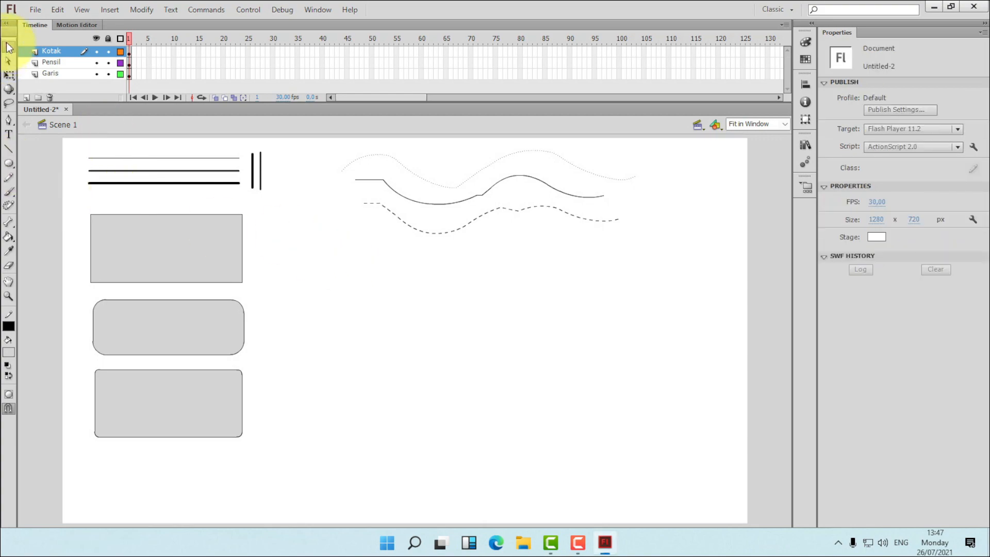
key(r)
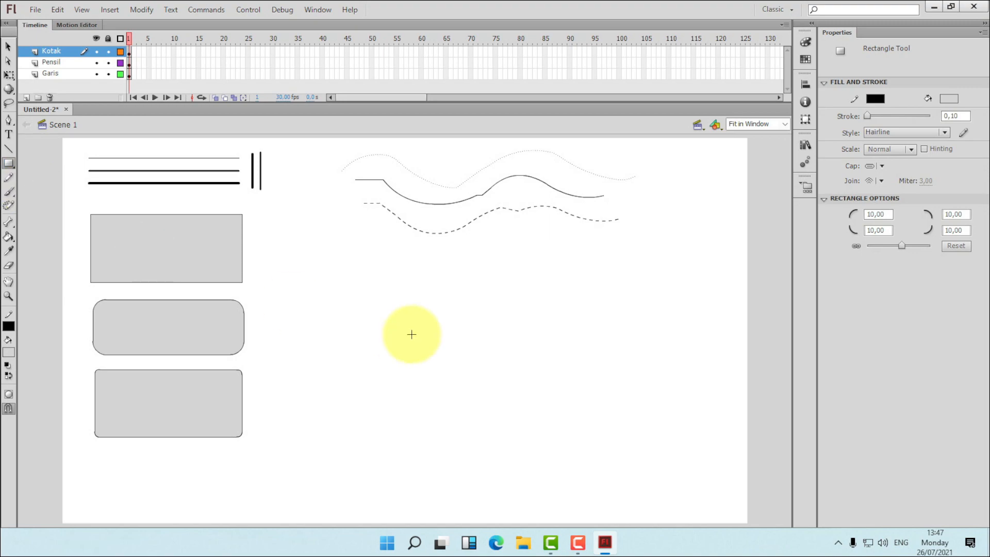
key(o)
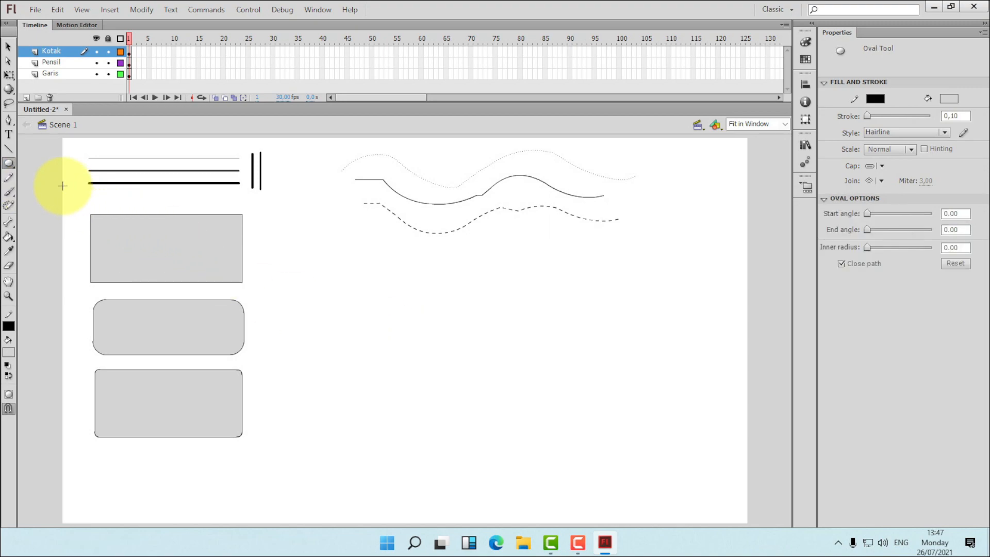
click(9, 163)
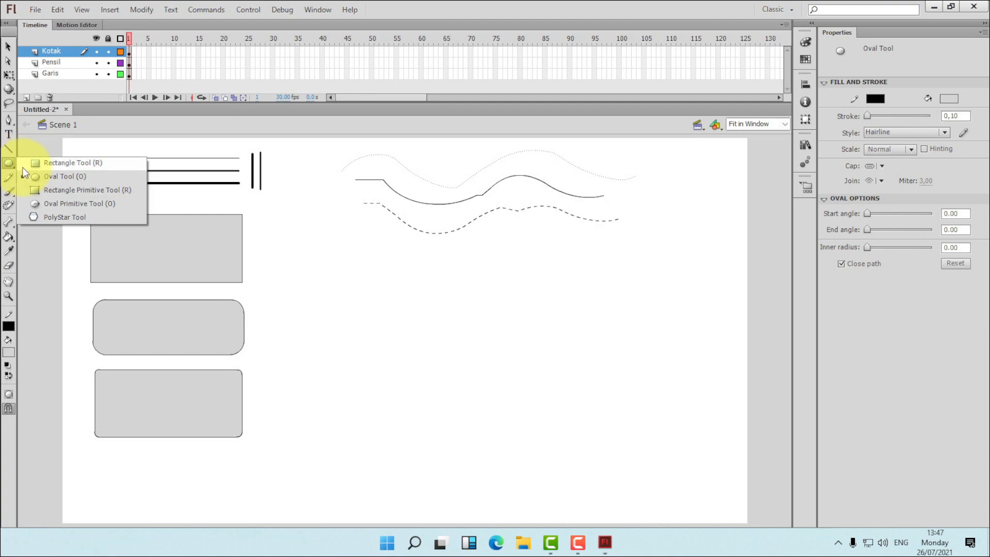
click(58, 177)
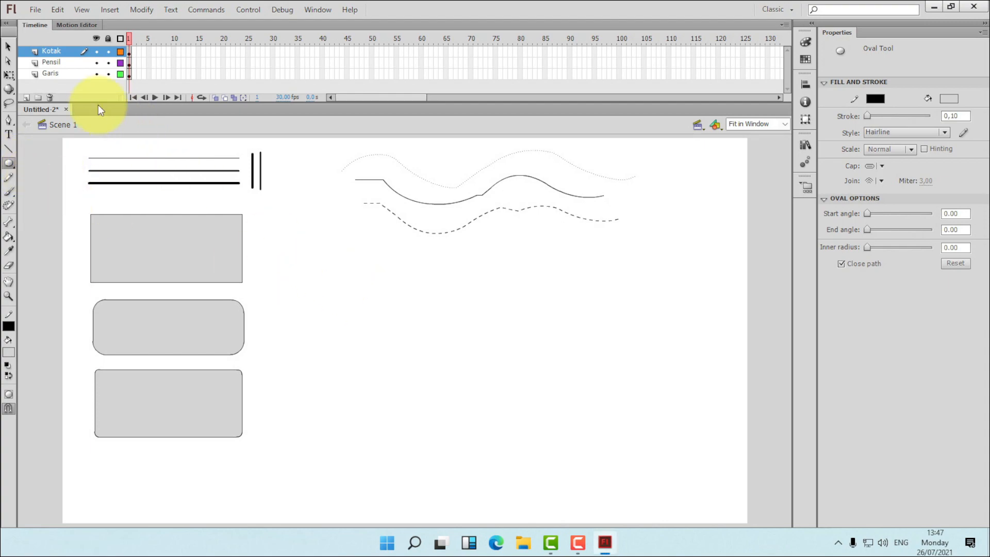
- Add a new layer above Kotak, name it Oval, and make the timeline taller so it has room for more layers
click(27, 98)
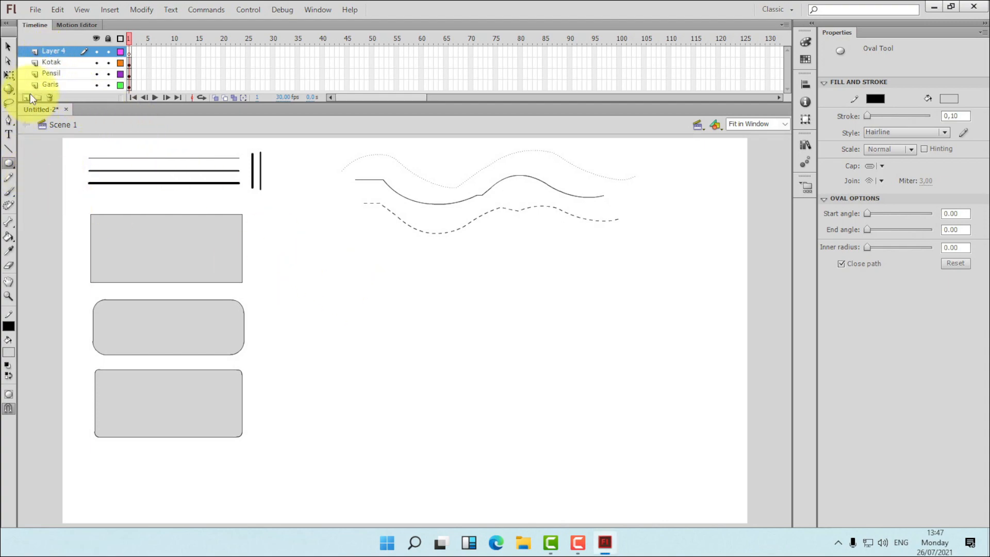
click(57, 51)
double_click(67, 53)
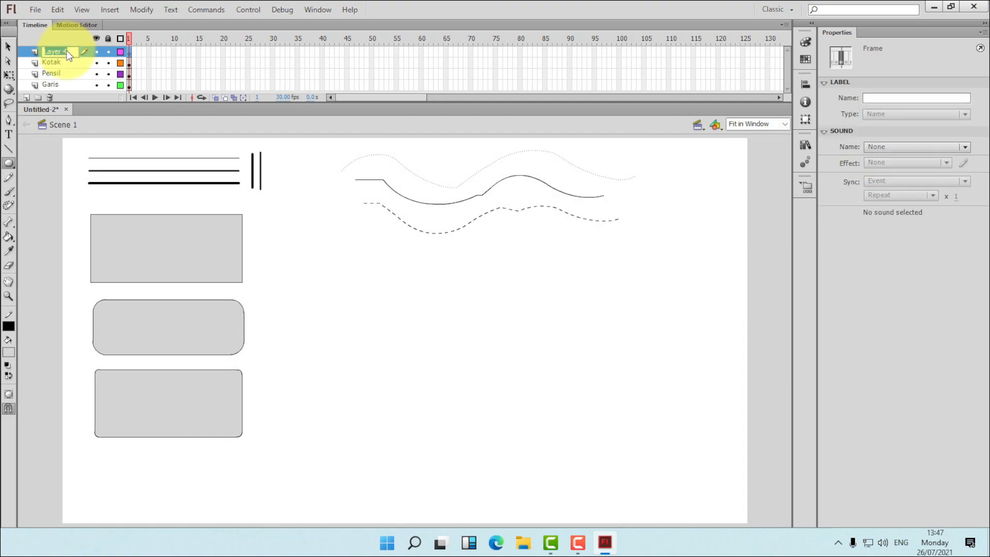
text(Oval)
click(8, 45)
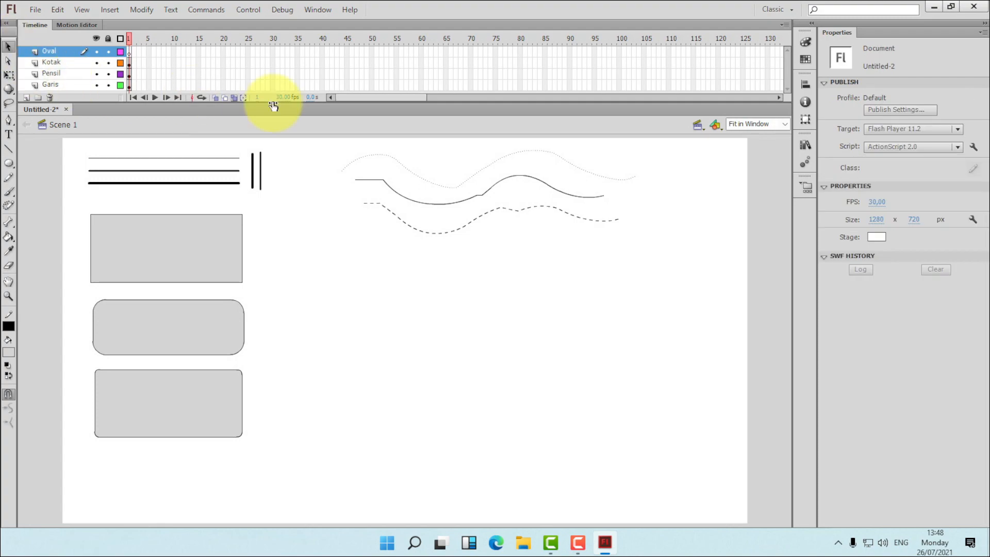
drag(441, 102, 437, 128)
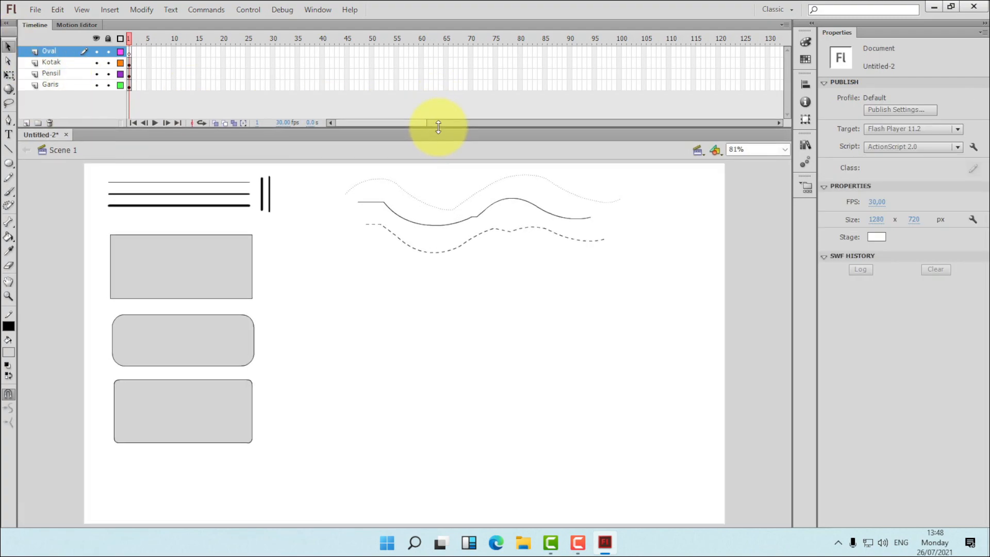
- Draw a circle below the lowest rectangle and a wide ellipse beside it on layer Oval
click(9, 163)
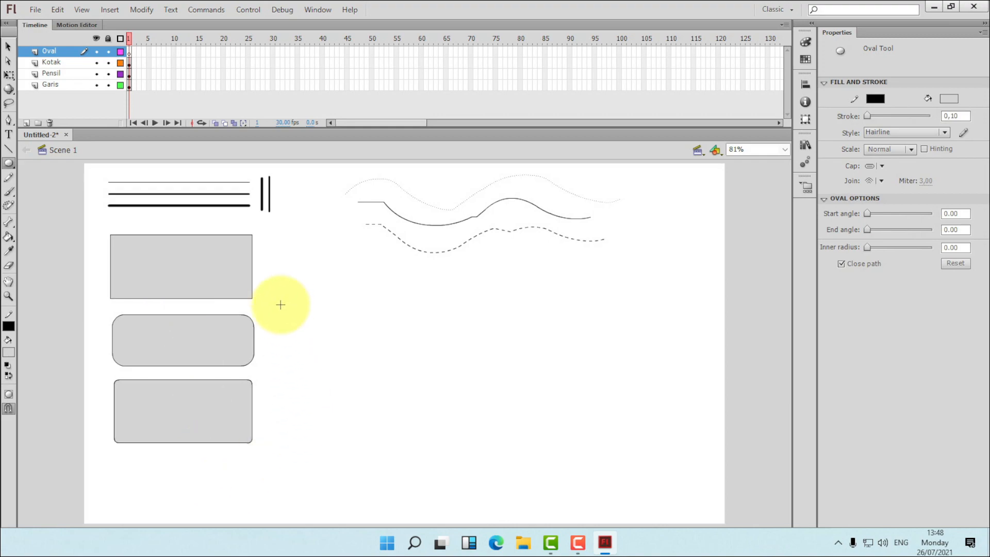
drag(142, 458, 193, 511)
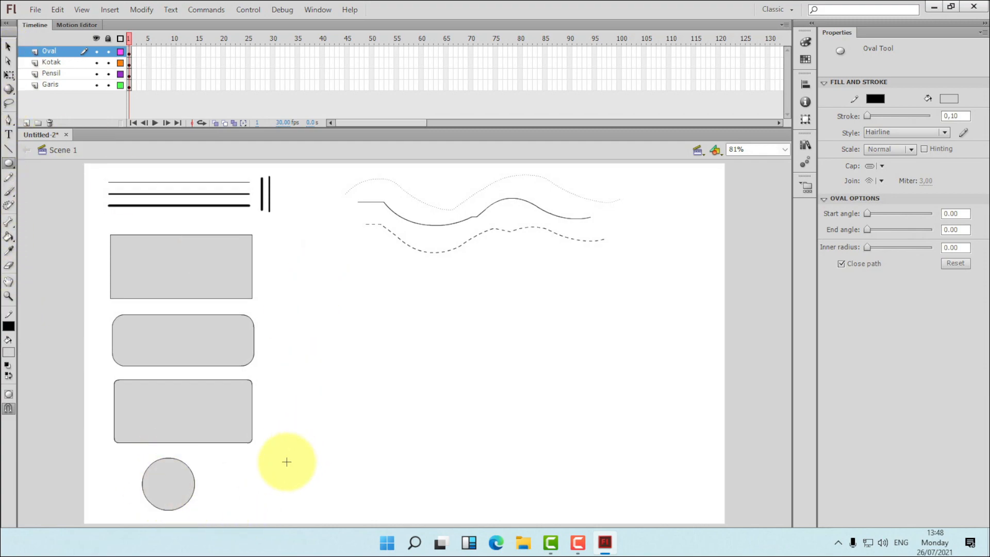
drag(235, 469, 309, 504)
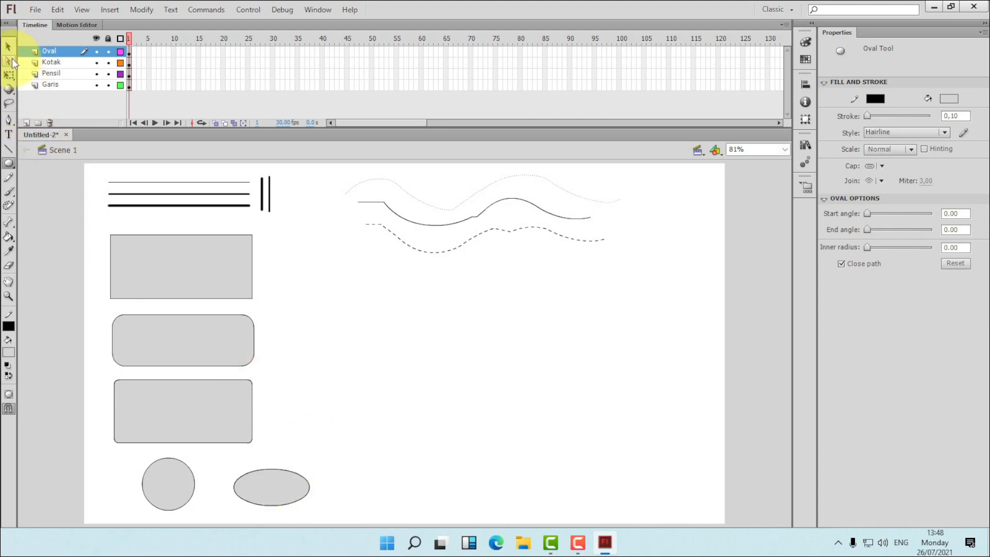
click(9, 51)
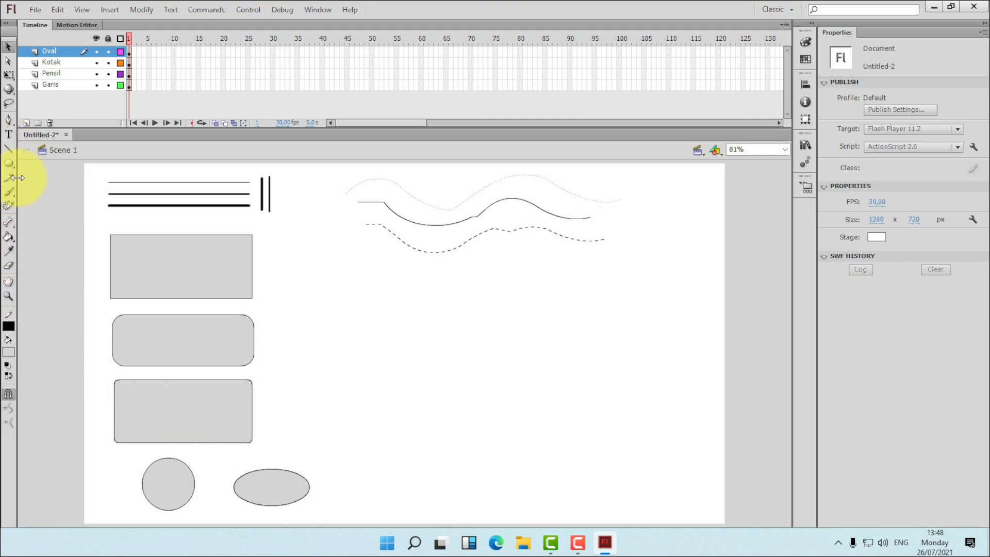
- Choose the PolyStar tool and confirm its settings with polygon style and 5 sides
click(9, 162)
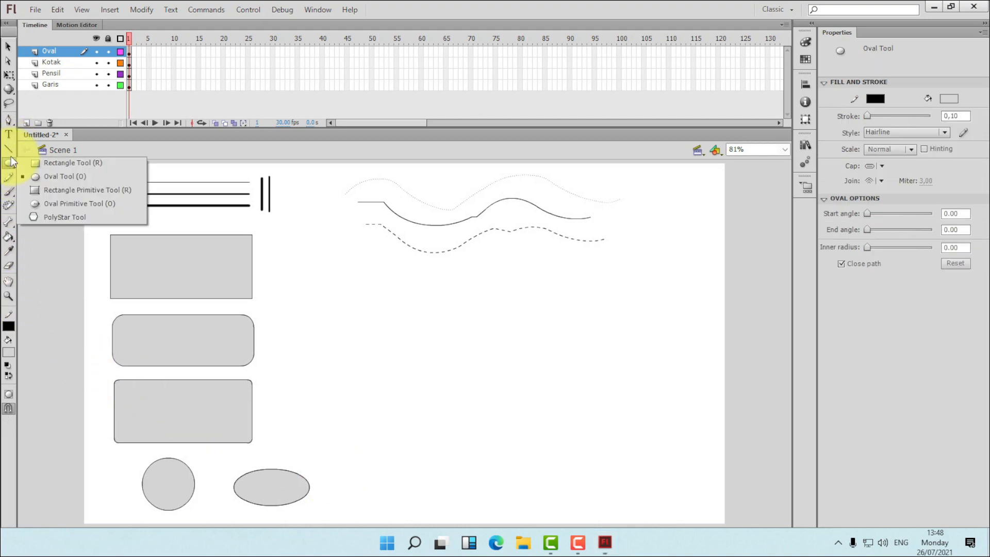
click(79, 218)
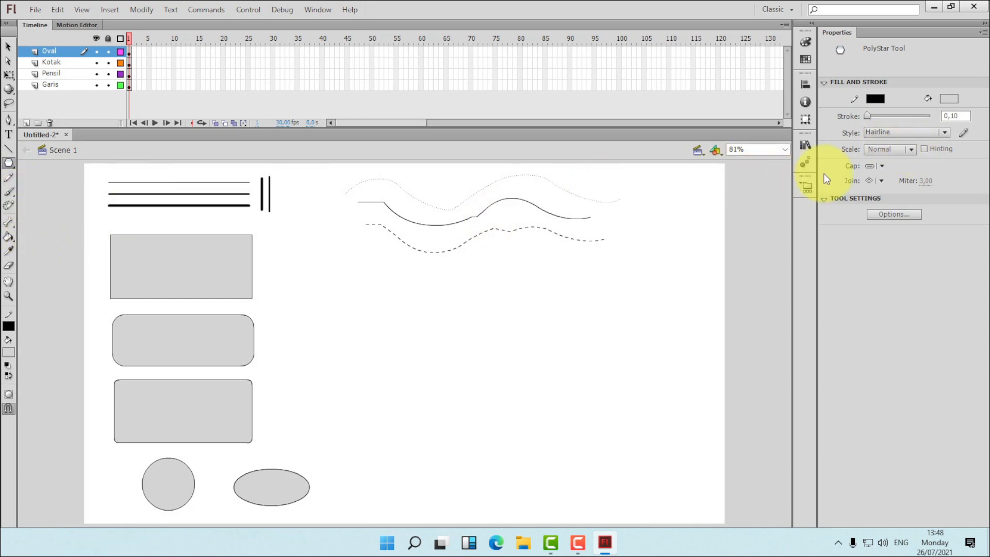
click(869, 215)
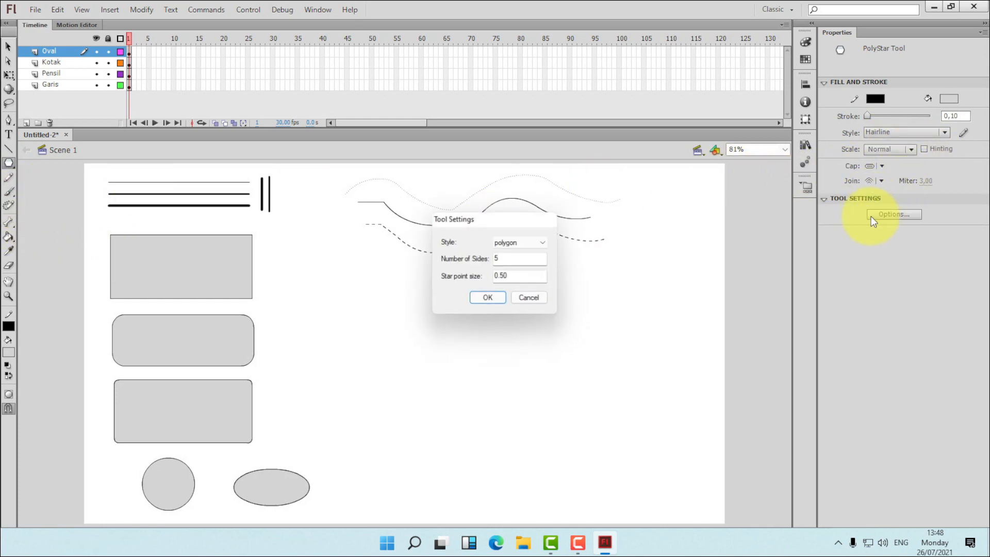
click(539, 298)
click(905, 217)
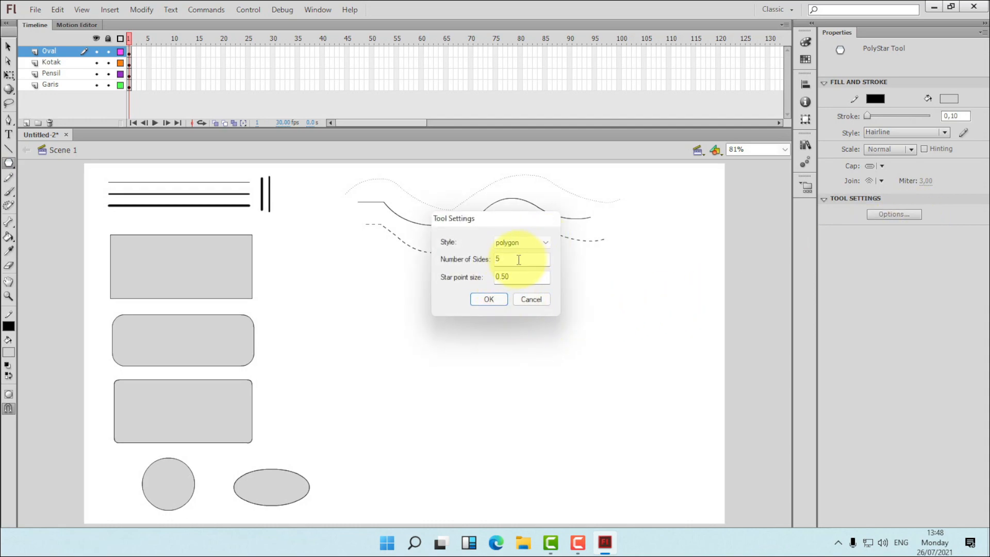
click(546, 240)
click(546, 241)
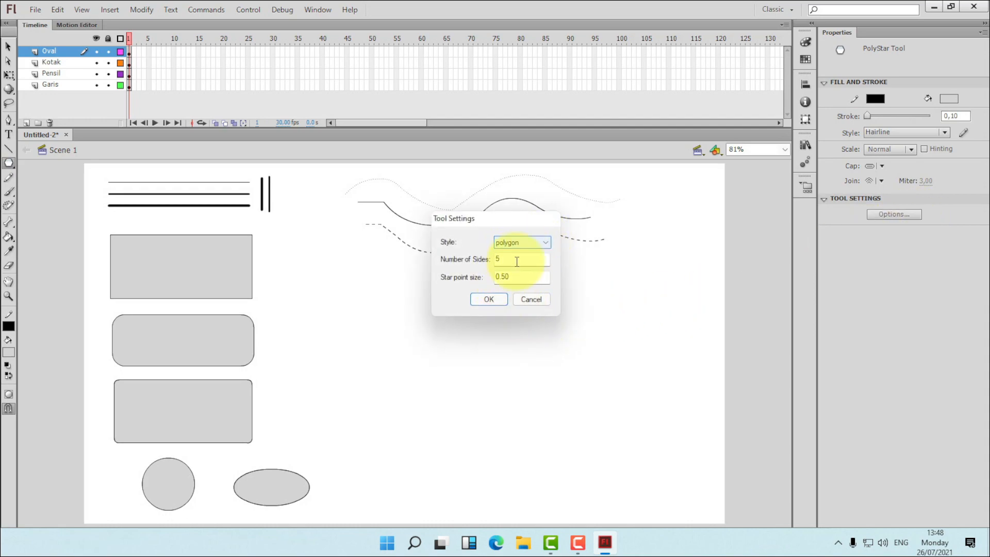
click(487, 300)
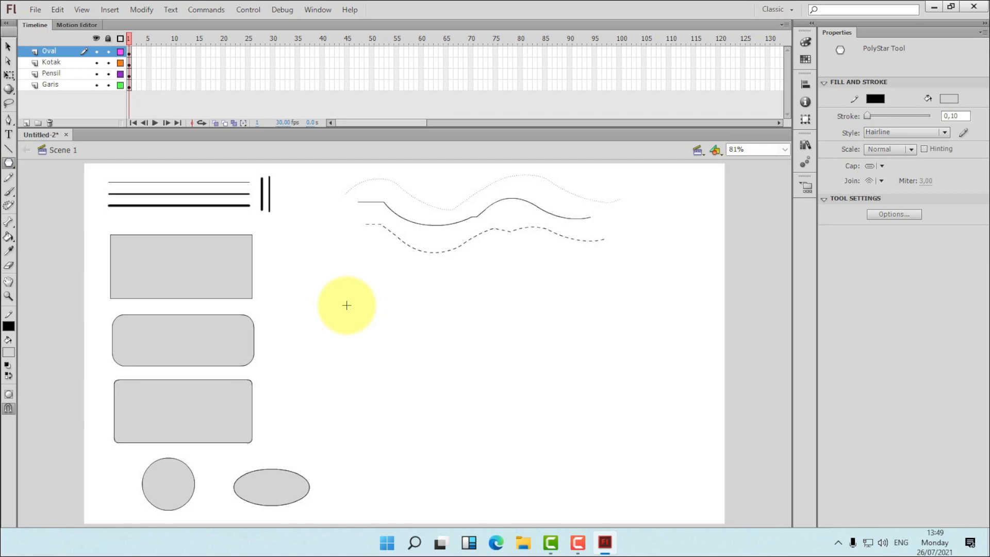
- Try drawing a pentagon on layer Oval and undo it
drag(346, 305, 375, 343)
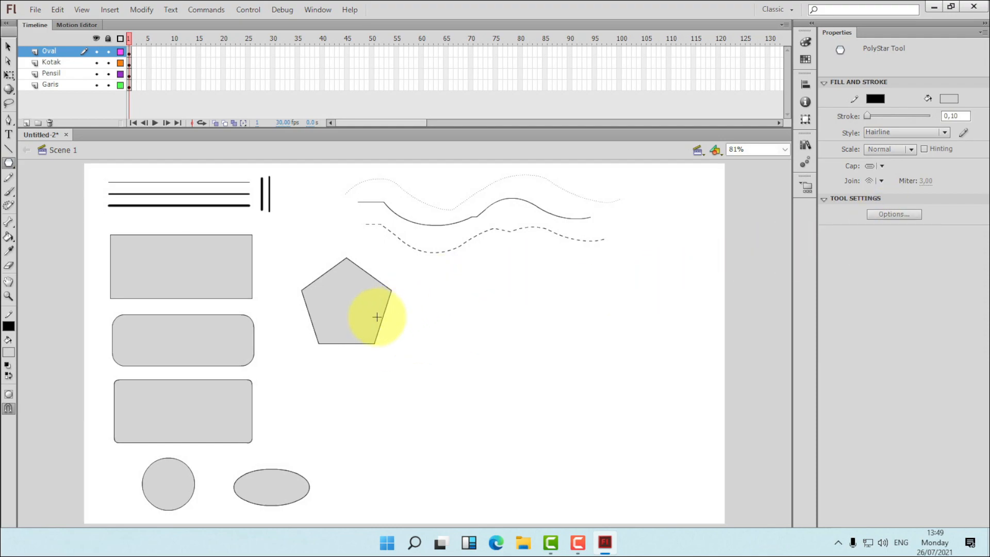
key(ctrl+z)
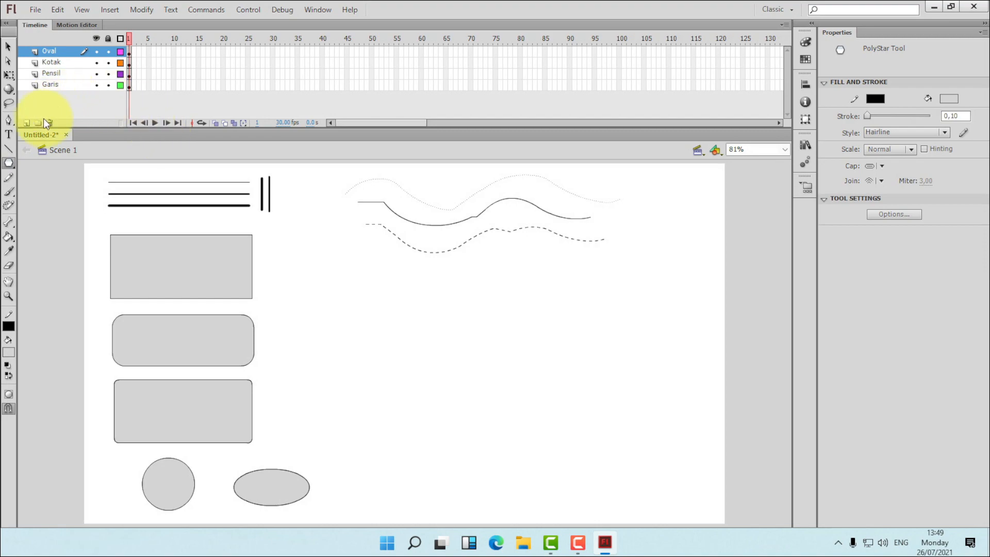
- Add a new layer above Oval and name it Polygon
click(26, 122)
double_click(66, 52)
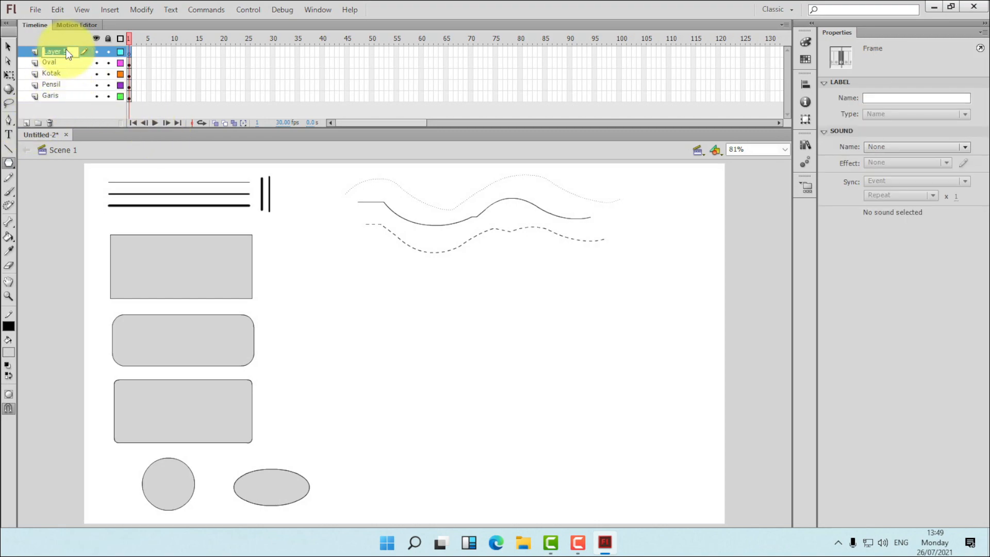
text(Polygon)
click(8, 47)
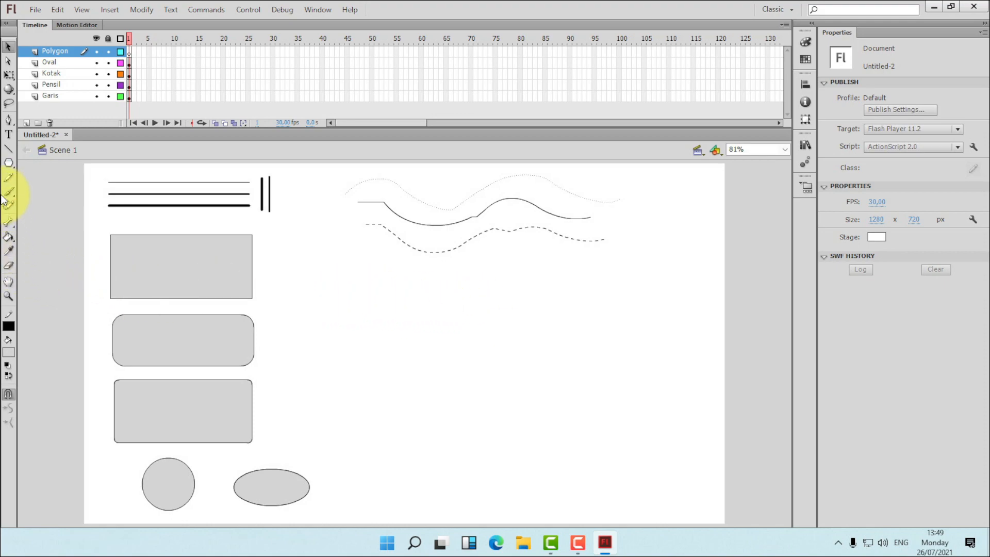
- Draw a five-sided polygon beside the square-cornered rectangle on layer Polygon using the PolyStar tool
click(8, 163)
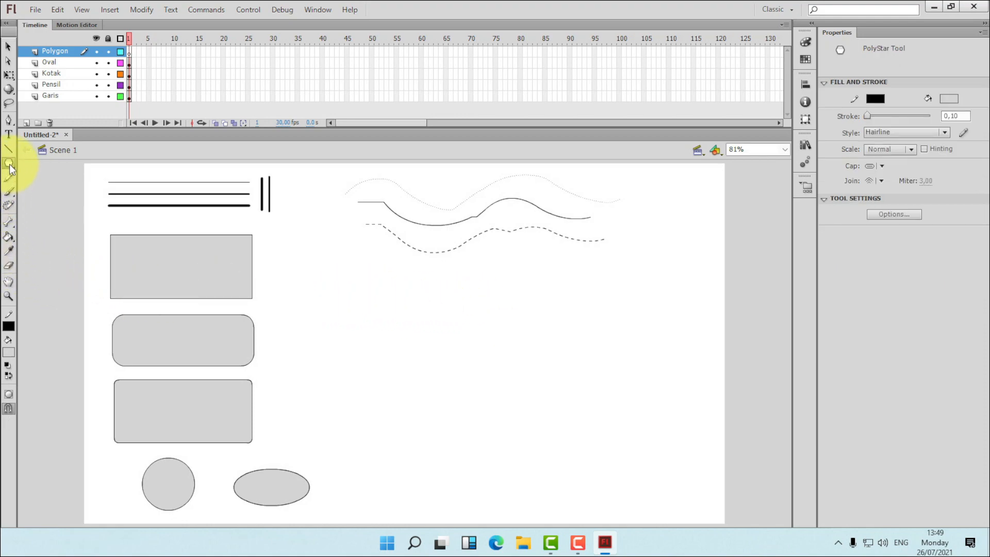
click(892, 217)
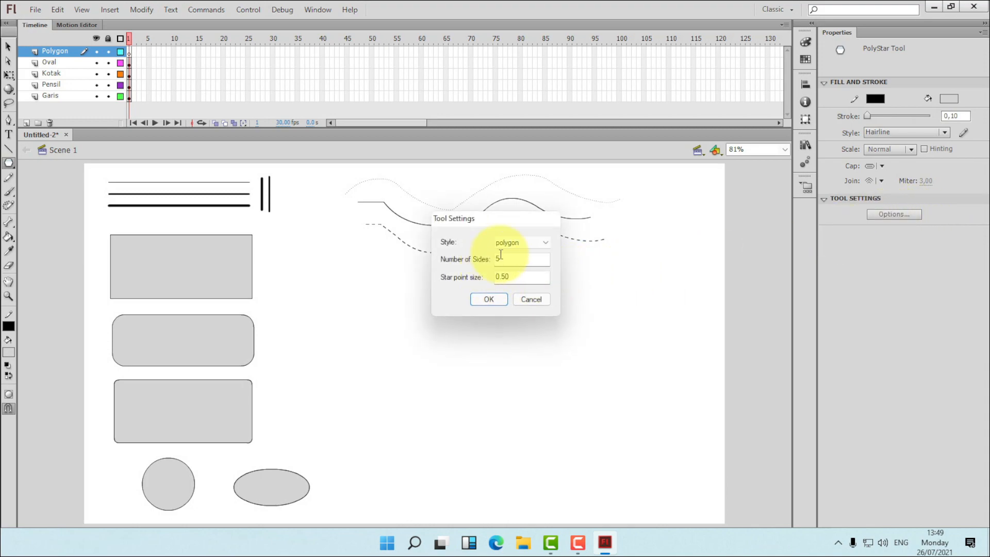
click(490, 300)
drag(320, 283, 343, 315)
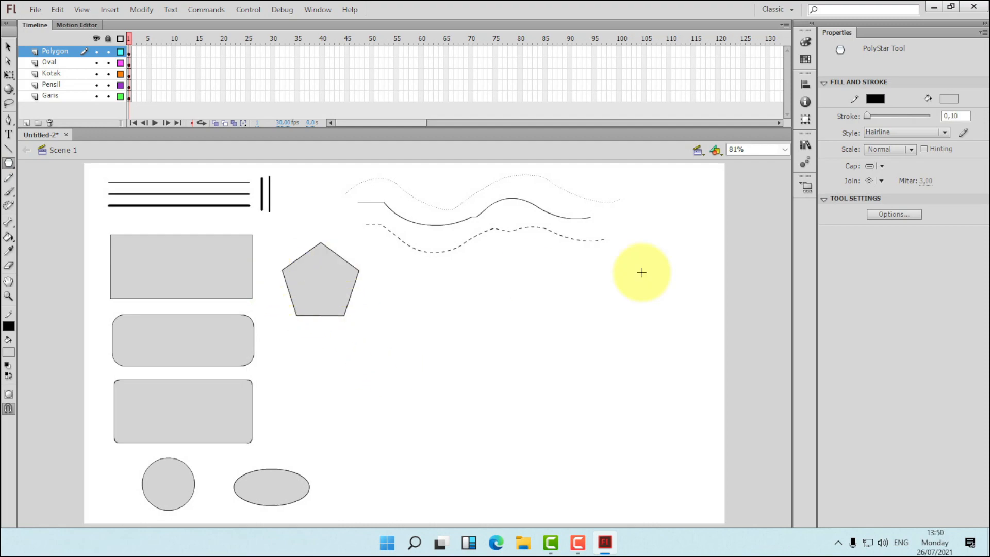
- Set the PolyStar style to star with 5 sides and draw a star beside the pentagon
click(889, 214)
click(537, 241)
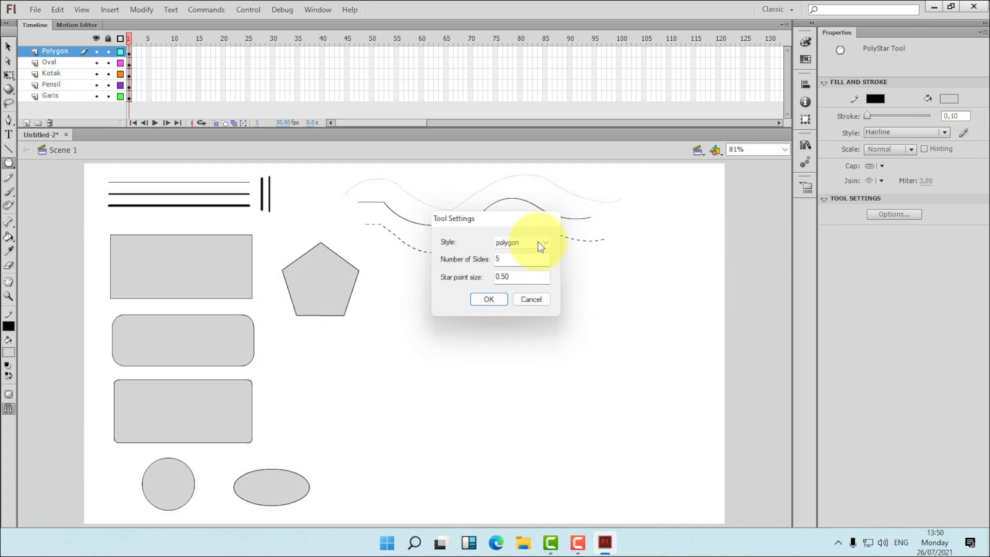
click(500, 262)
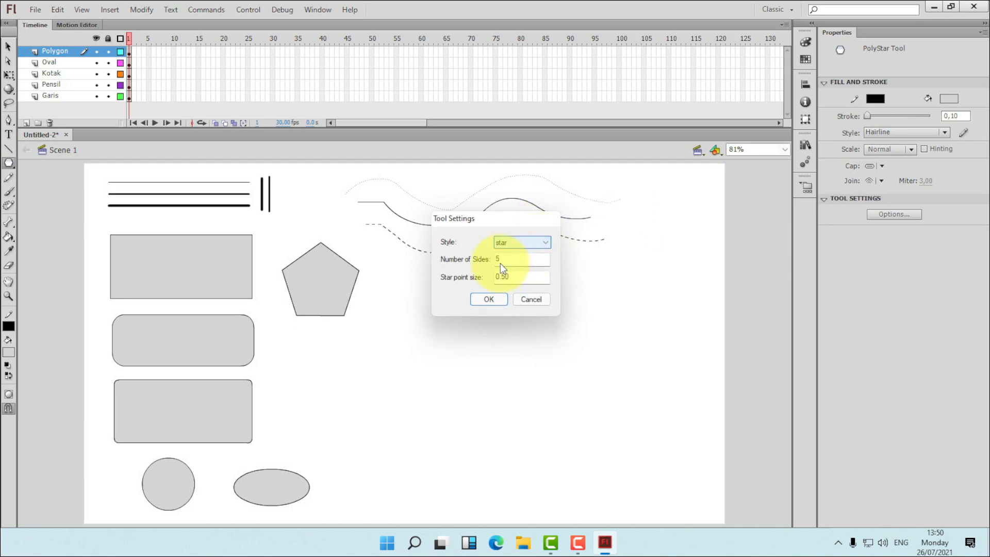
click(492, 301)
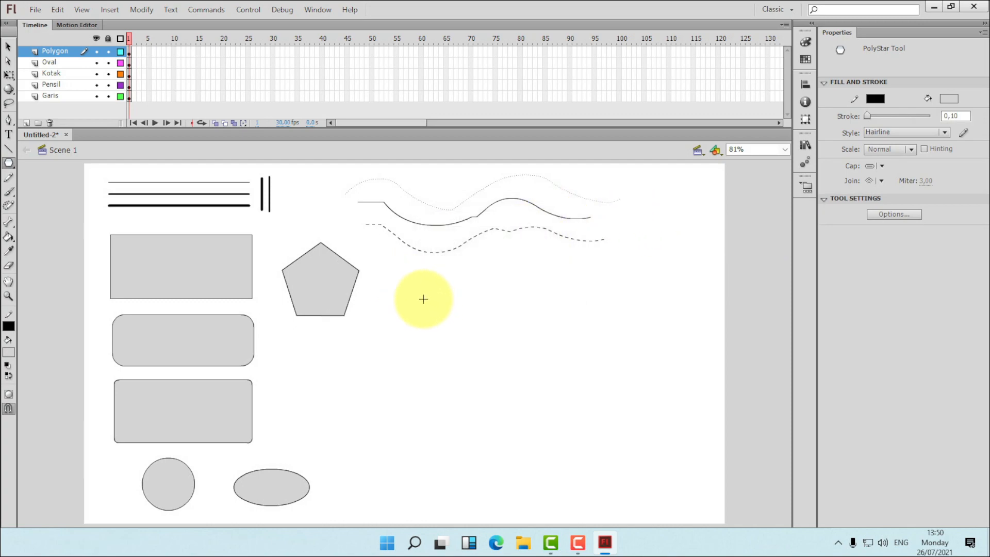
drag(422, 297, 449, 332)
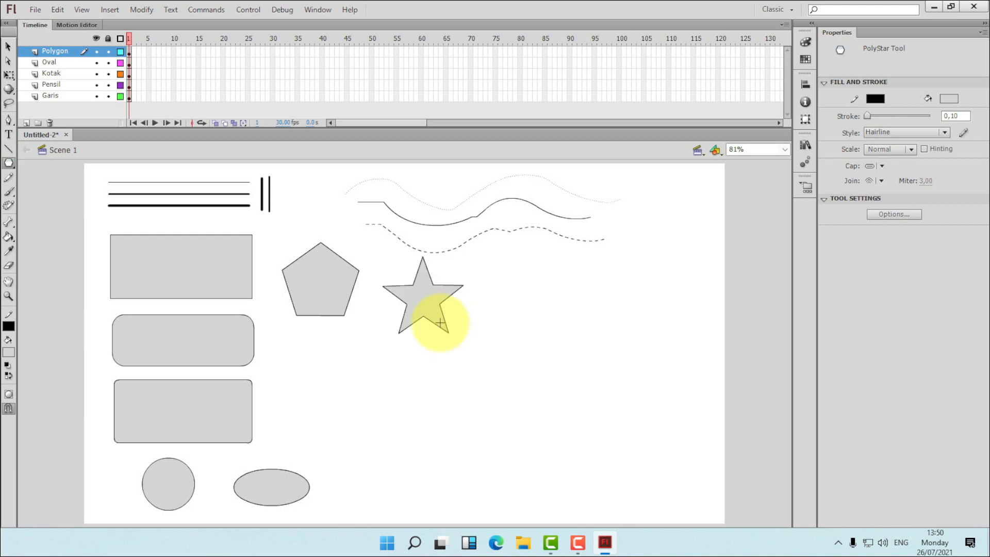
click(9, 48)
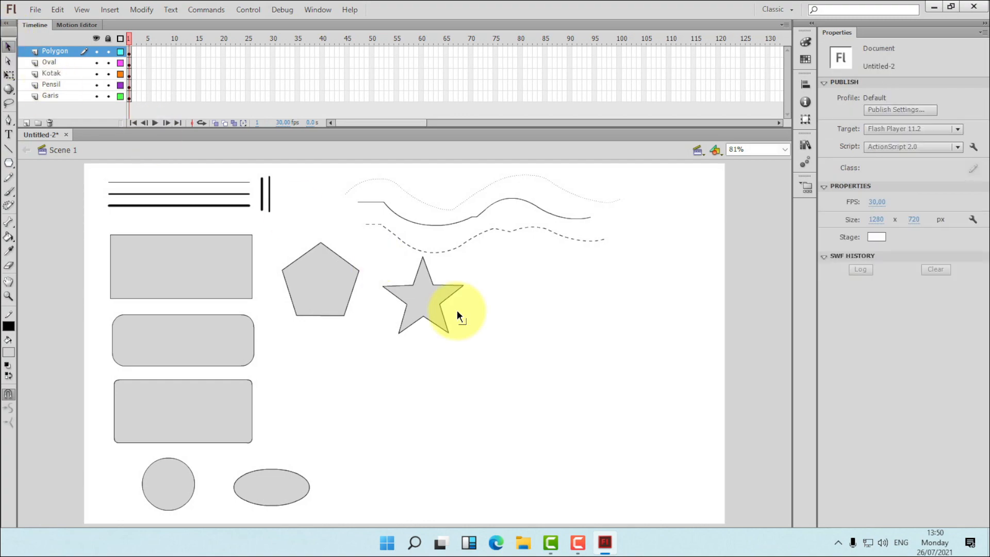
- Try moving the whole star below the pentagon, then only its fill, undoing each move
double_click(424, 298)
drag(428, 297, 326, 369)
key(ctrl+z)
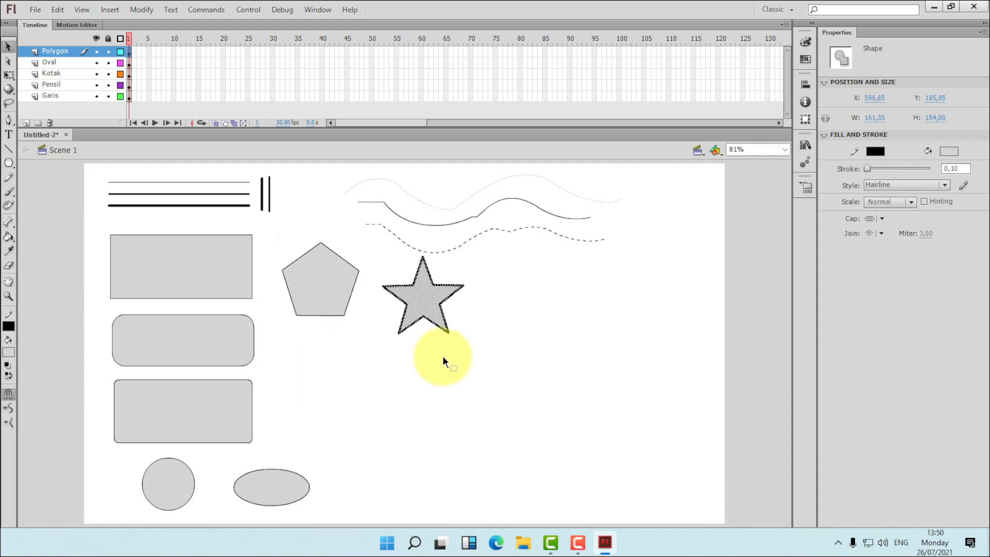
click(540, 353)
mouse_move(423, 300)
mouse_down()
mouse_move(400, 337)
mouse_move(336, 362)
mouse_up()
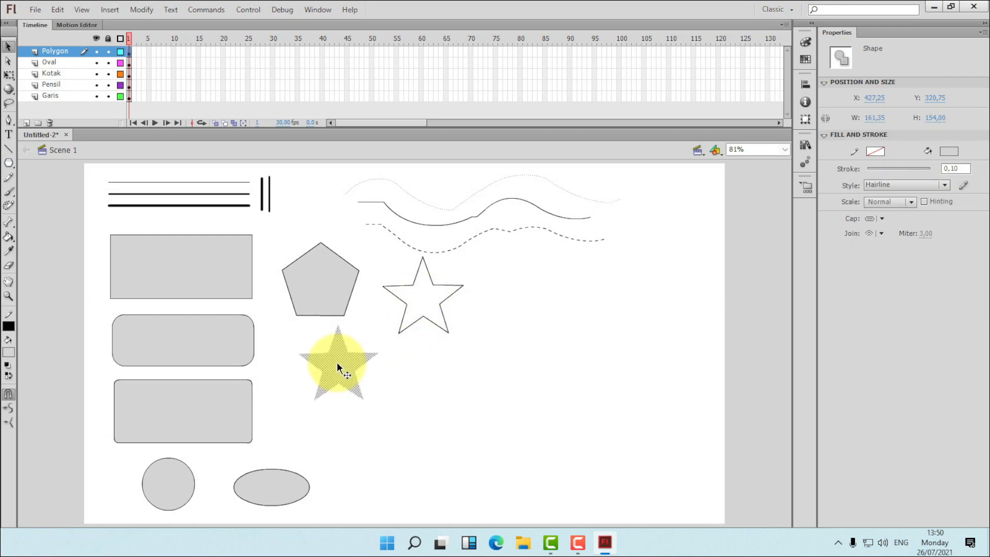
key(ctrl+z)
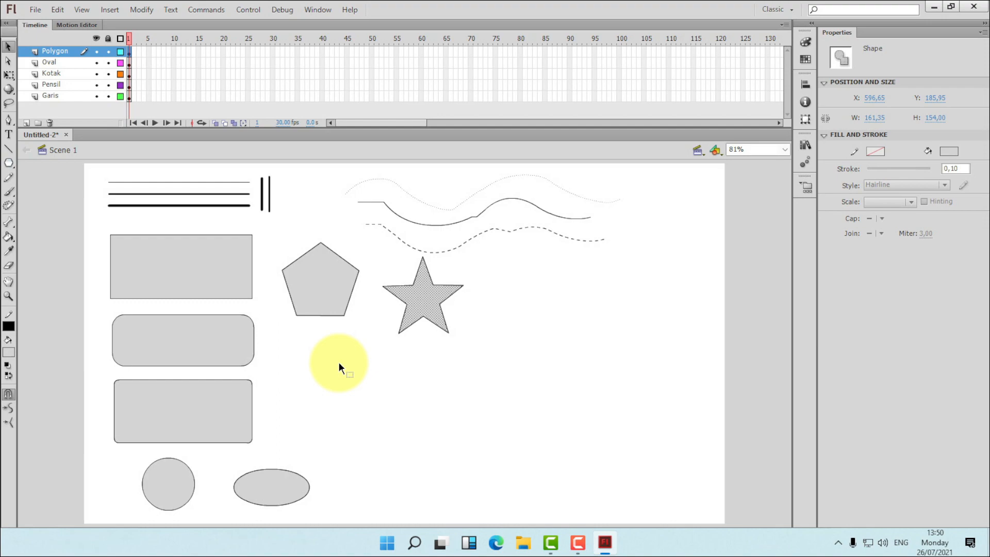
- Move the star's fill and outline together to directly below the pentagon
click(508, 342)
double_click(429, 301)
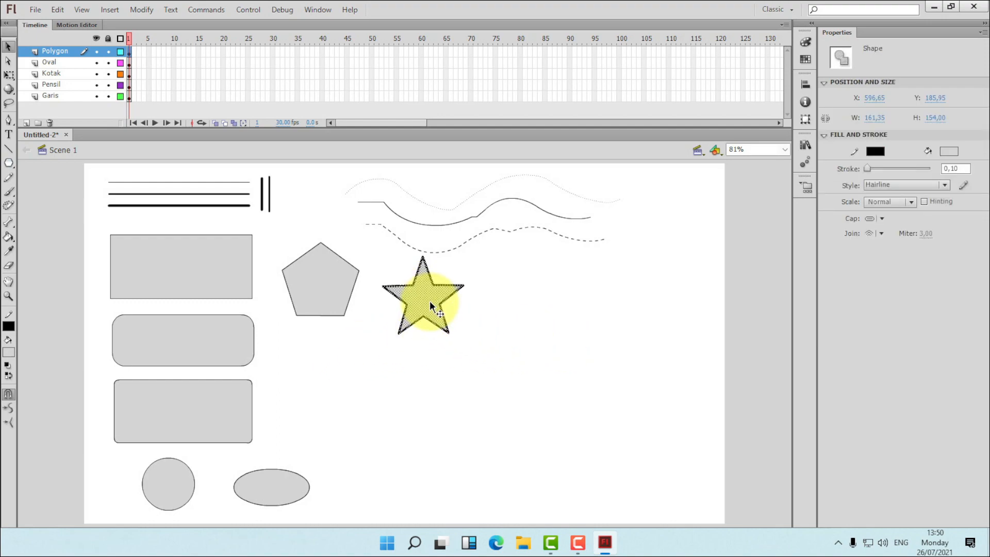
drag(429, 301, 327, 375)
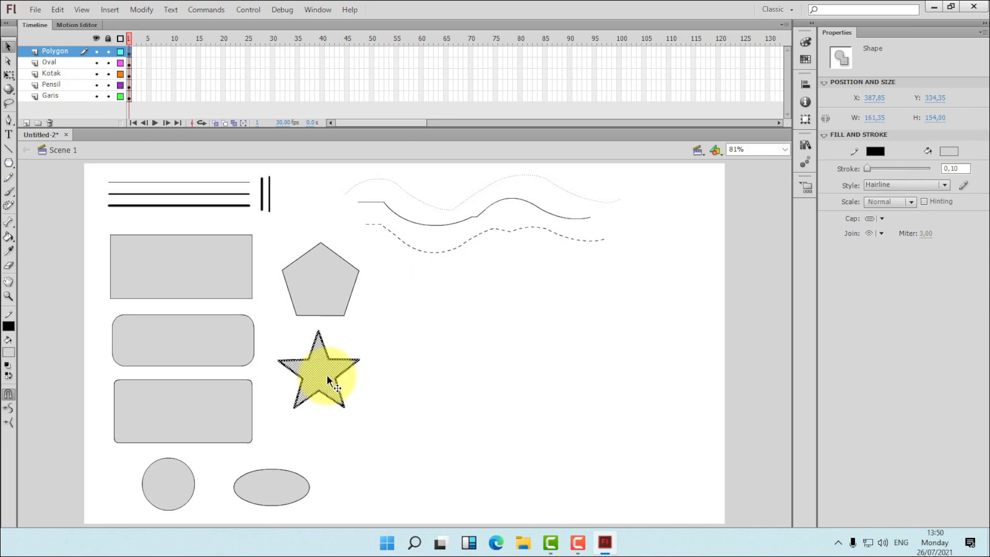
click(463, 319)
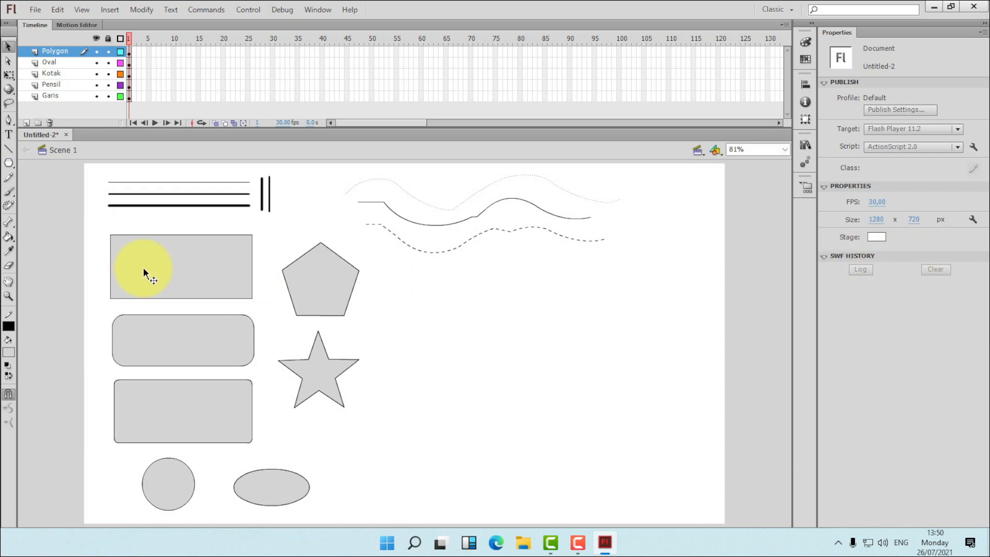
- Set the PolyStar number of sides to 8 and draw an eight-pointed star beside the pentagon
click(8, 163)
click(887, 214)
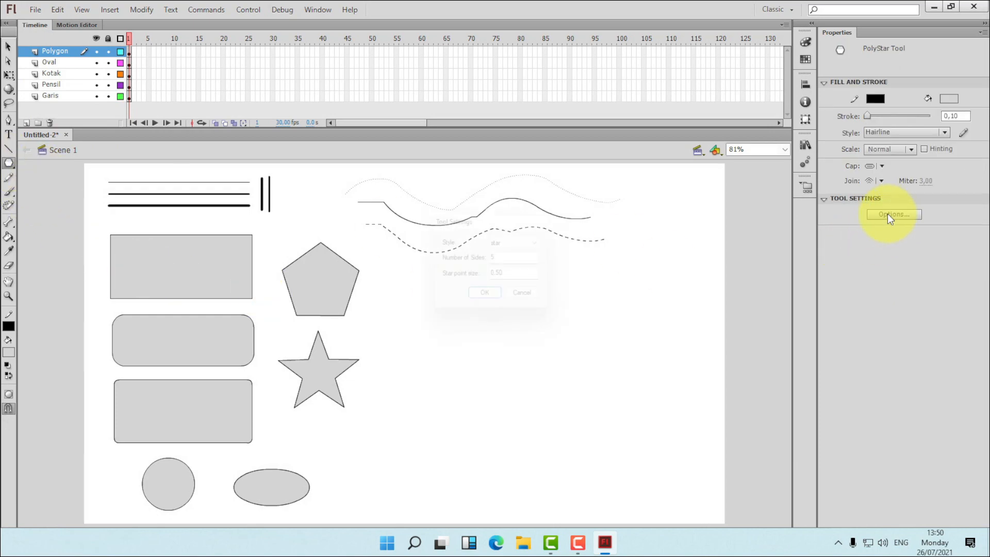
click(507, 263)
drag(507, 262, 485, 263)
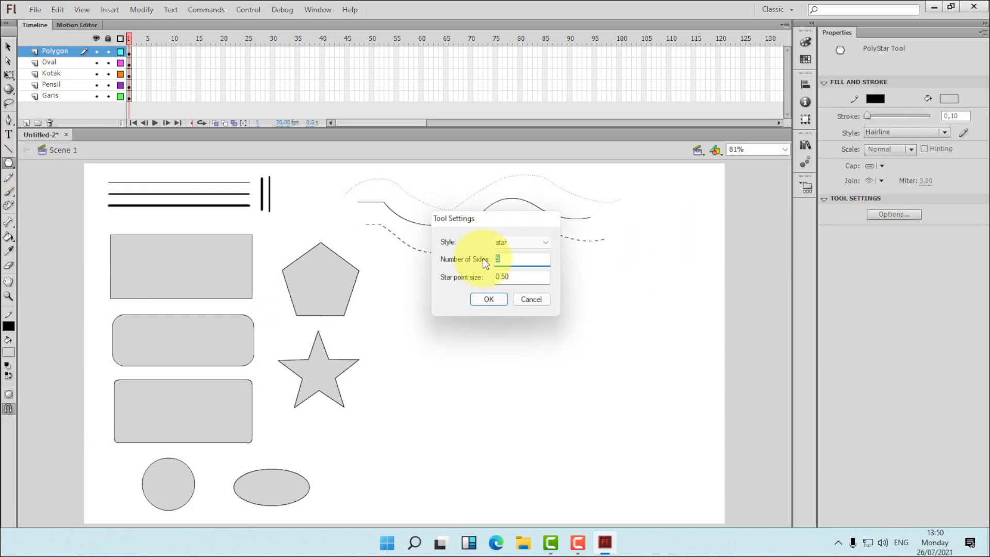
text(6)
click(493, 299)
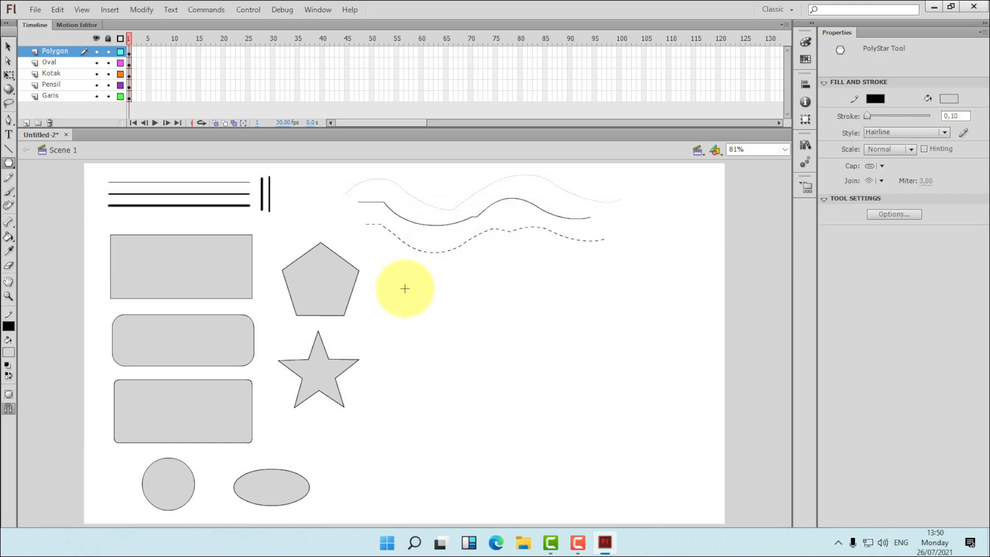
drag(405, 288, 435, 313)
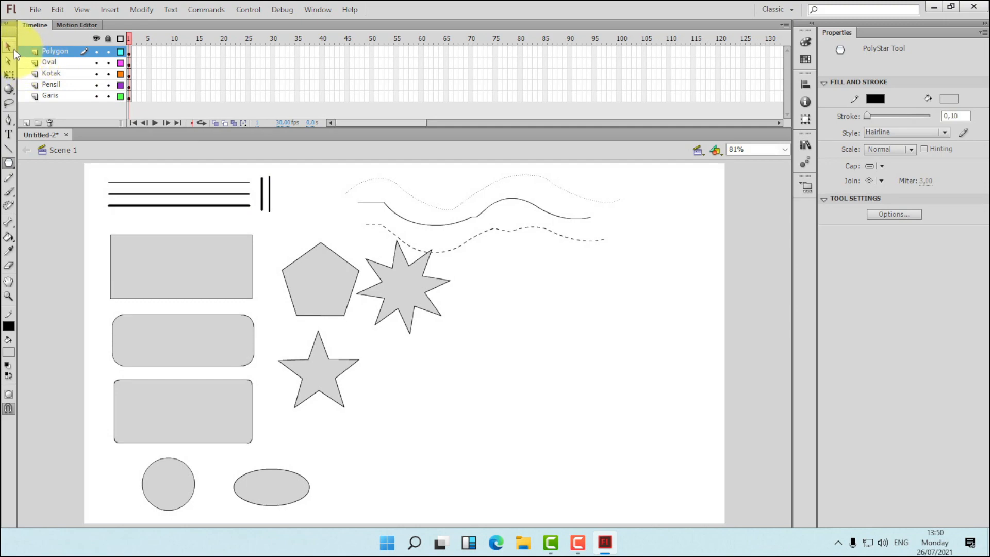
- Move the eight-pointed star down beside the five-pointed star, then delete it
click(7, 46)
click(419, 285)
drag(418, 285, 429, 368)
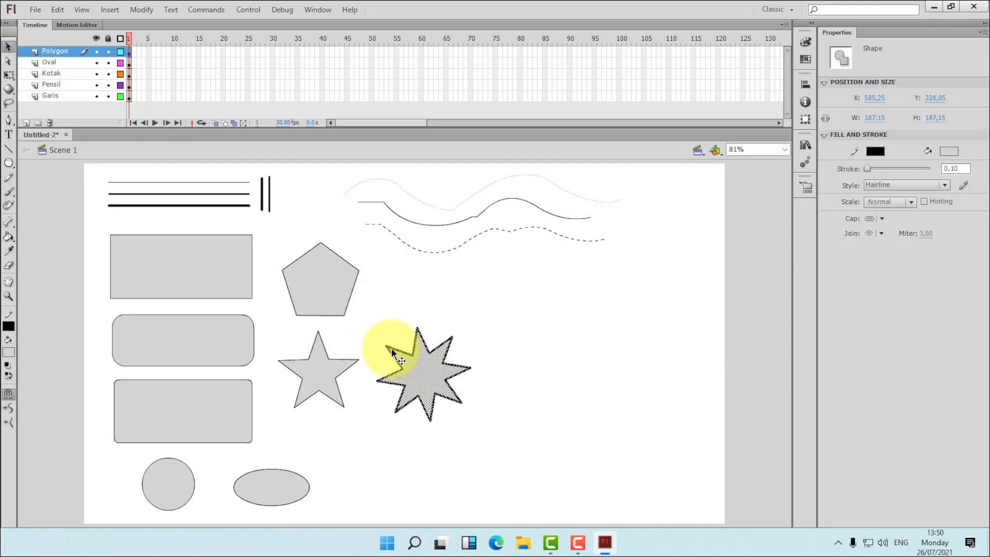
click(522, 332)
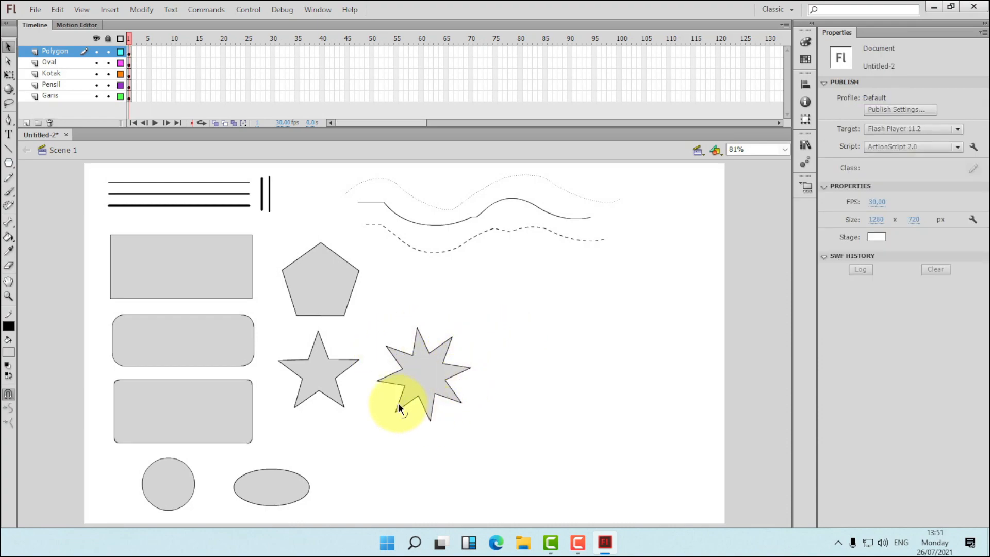
drag(371, 316, 504, 451)
key(Delete)
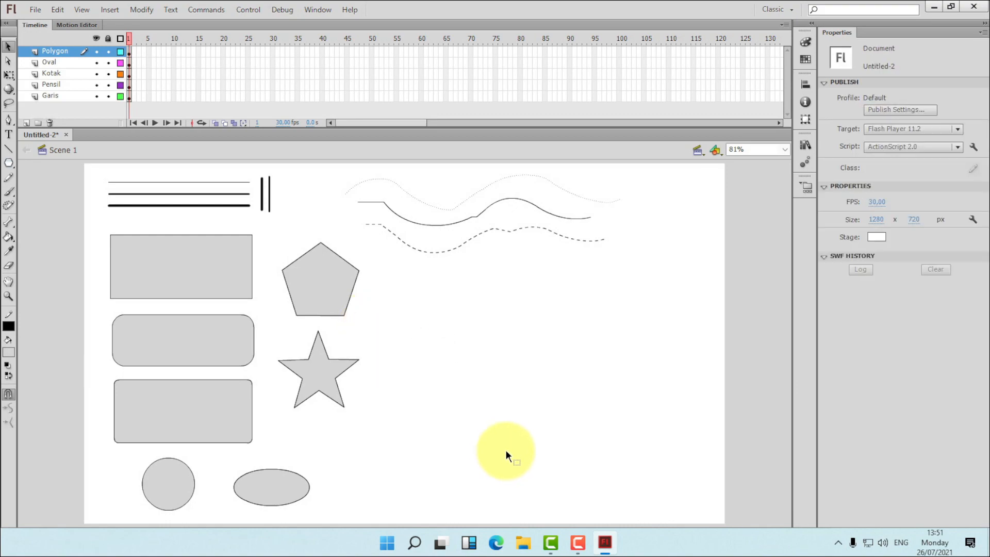
- Draw a nine-pointed star beside the five-pointed star and a hexagon just above and beyond it with the PolyStar tool
click(8, 163)
click(876, 215)
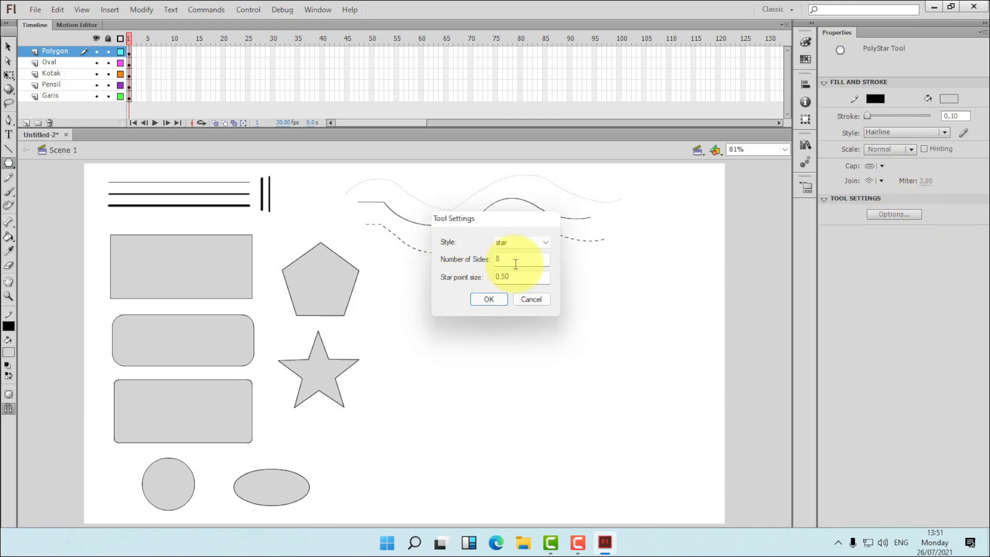
click(496, 301)
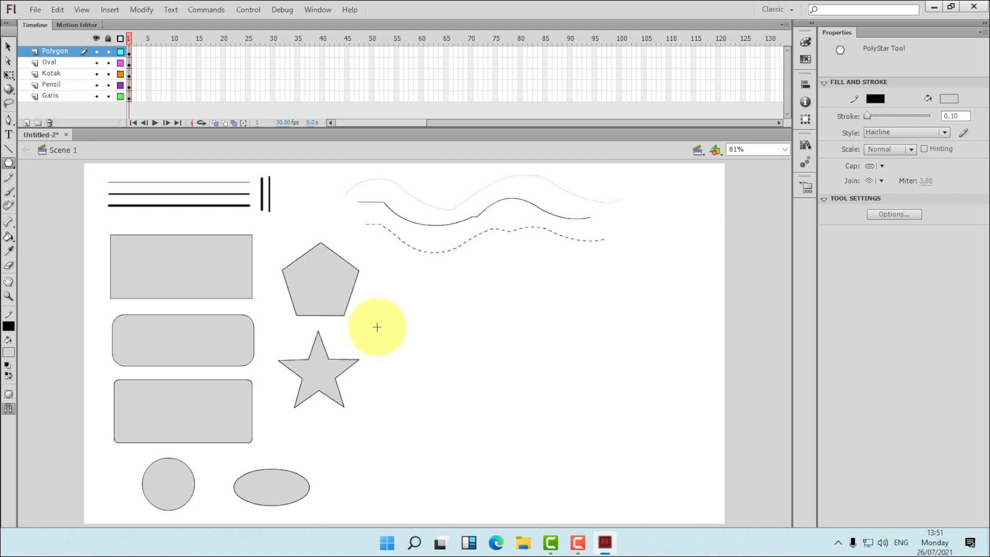
drag(517, 287, 536, 319)
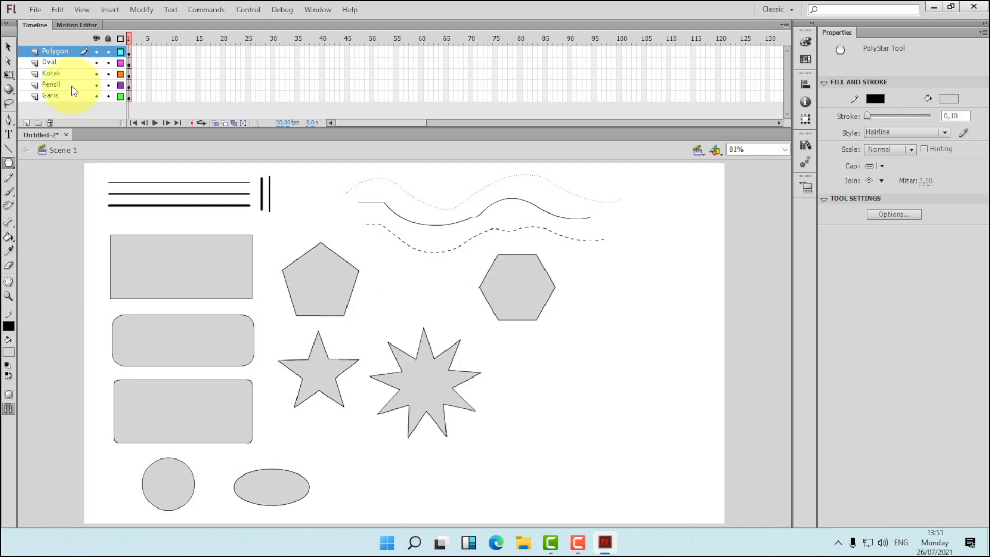
- Move the hexagon directly above the nine-pointed star and shift the pentagon slightly down to align with it
click(8, 46)
drag(514, 289, 413, 285)
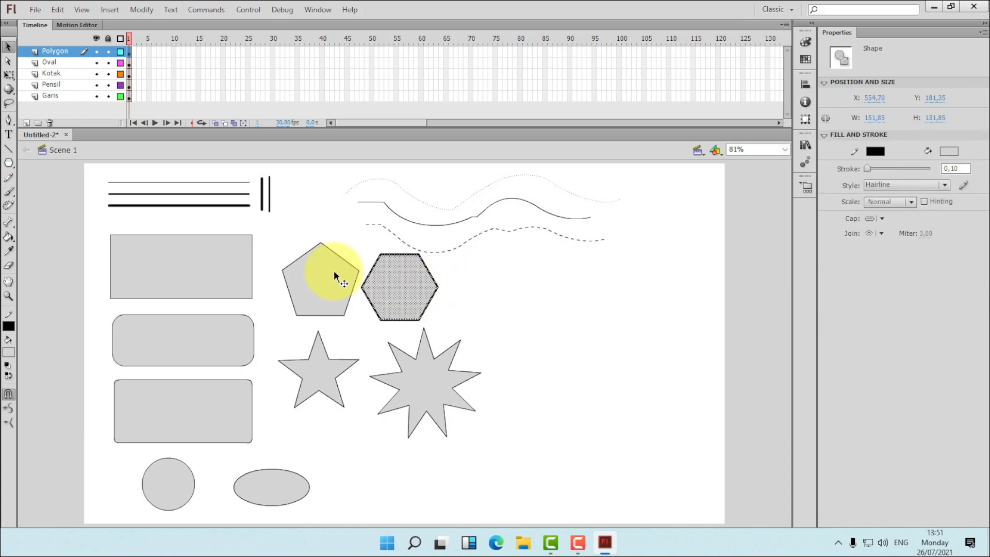
drag(326, 274, 318, 278)
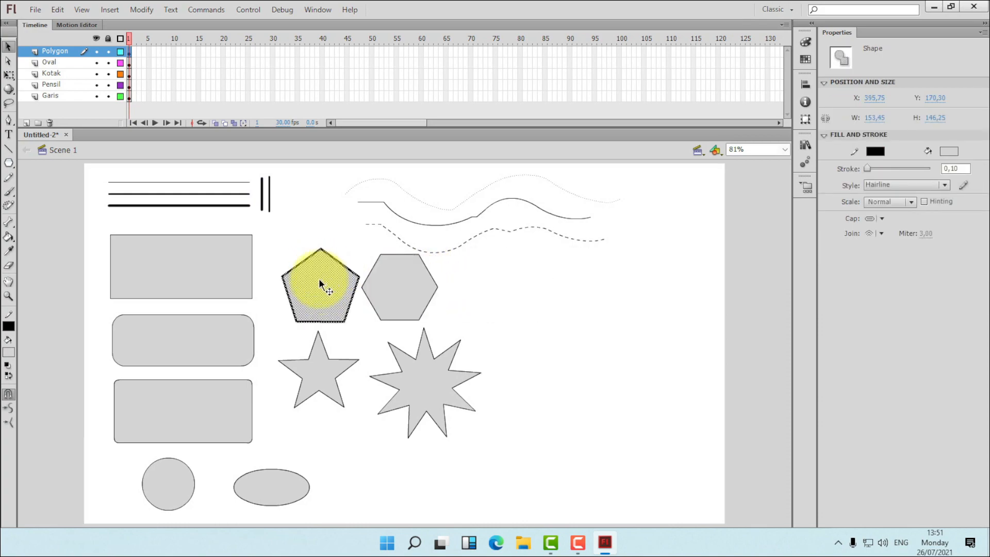
click(588, 319)
drag(415, 269, 435, 282)
click(525, 295)
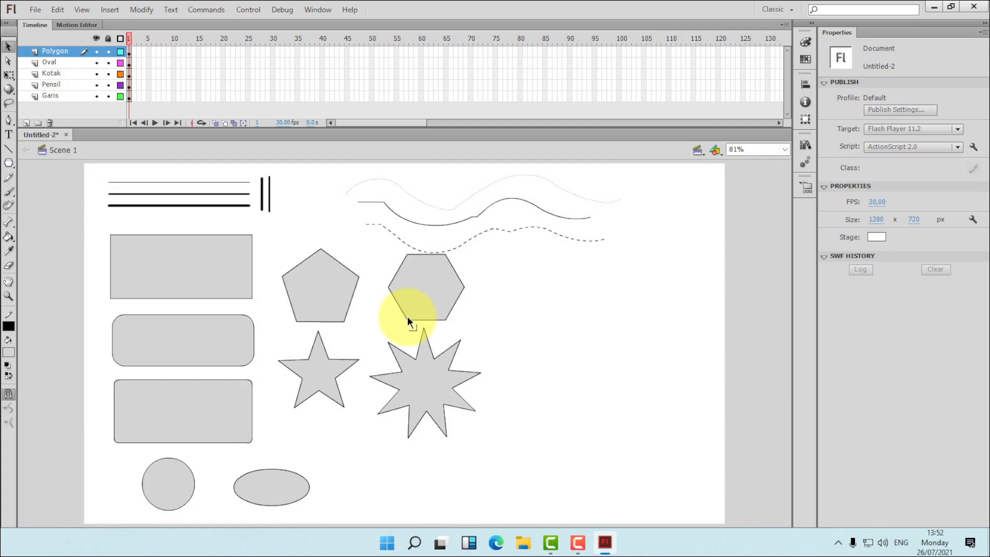
- Rotate the nine-pointed star a full turn to -360° with the Transform settings
double_click(432, 391)
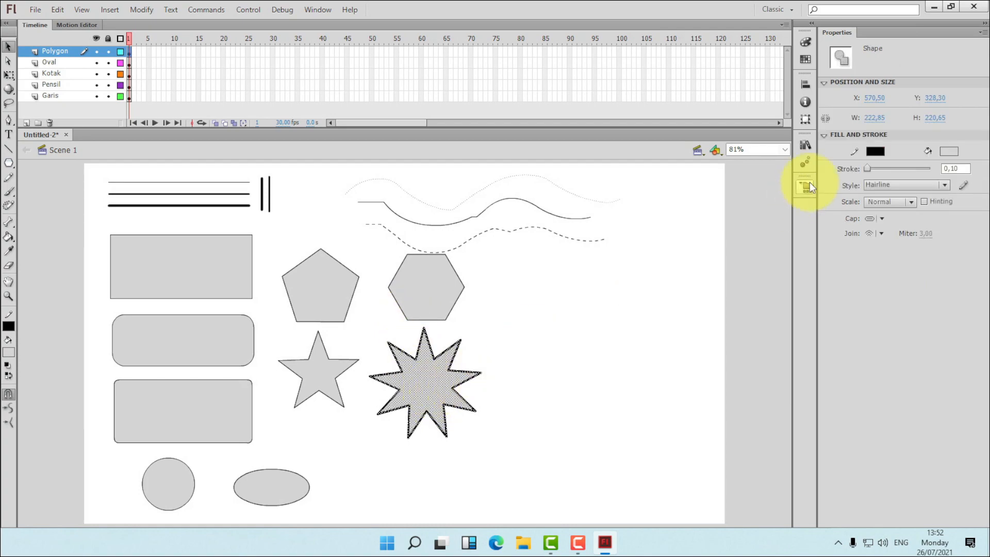
click(807, 121)
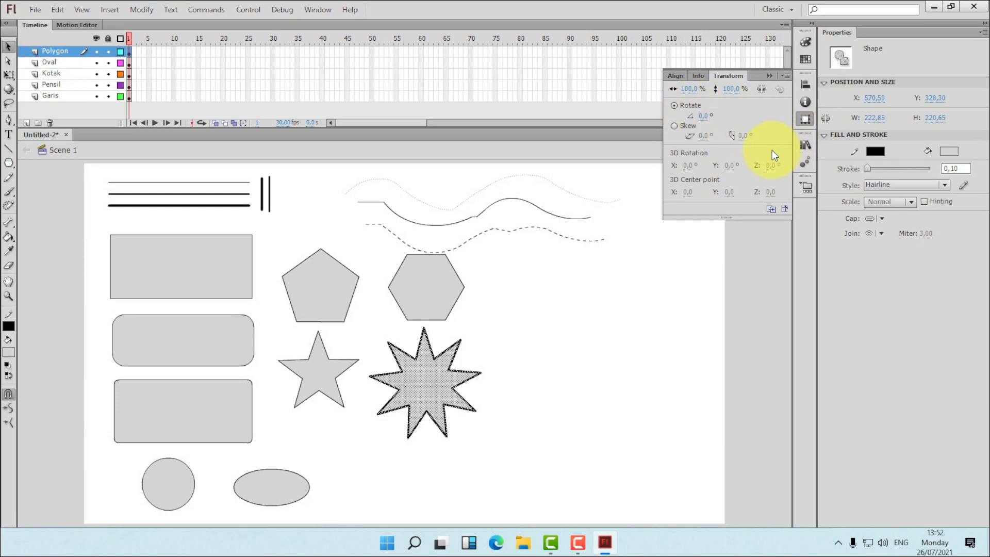
drag(702, 116, 453, 140)
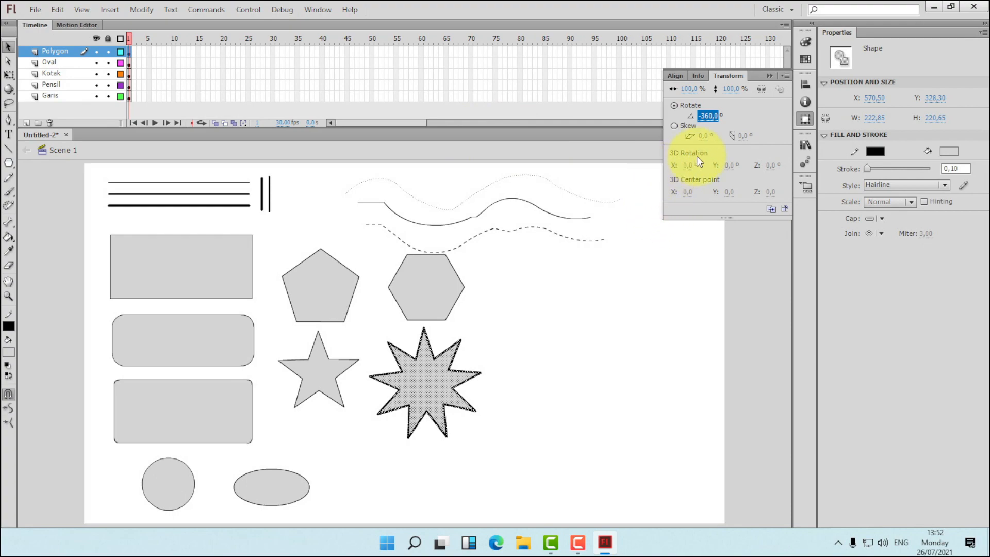
click(8, 49)
click(524, 326)
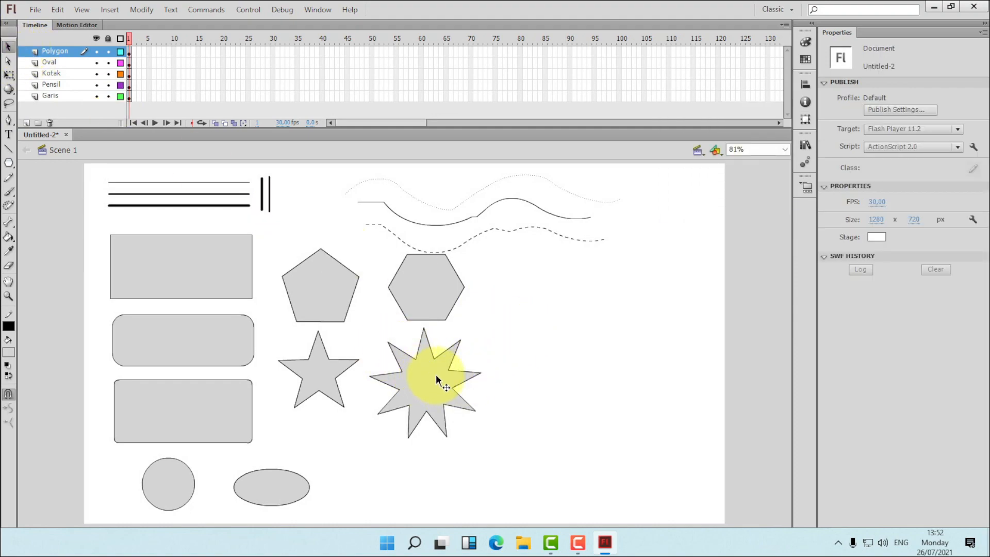
- Turn the pentagon upside down and shrink it to about 125 x 112 px with Free Transform, undoing the last skew
double_click(320, 278)
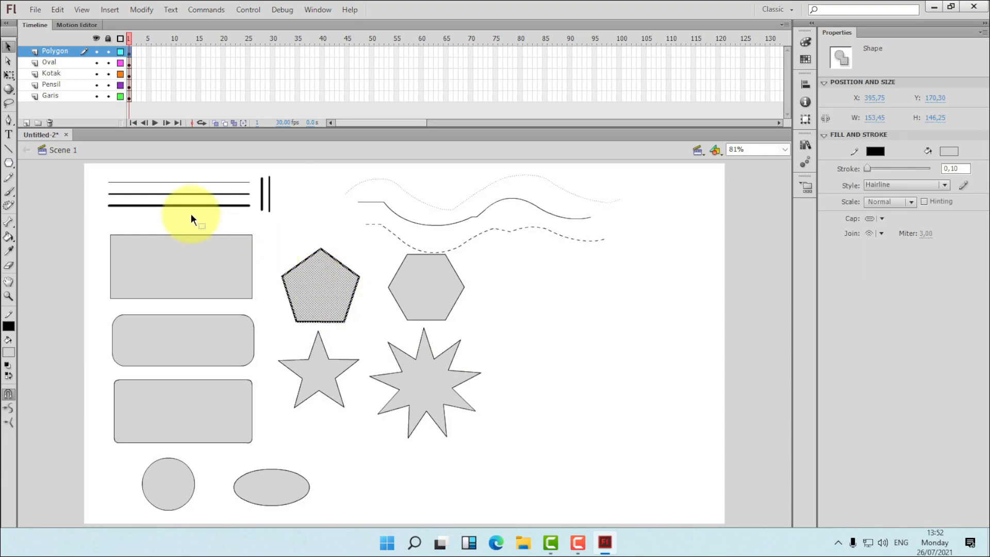
click(9, 75)
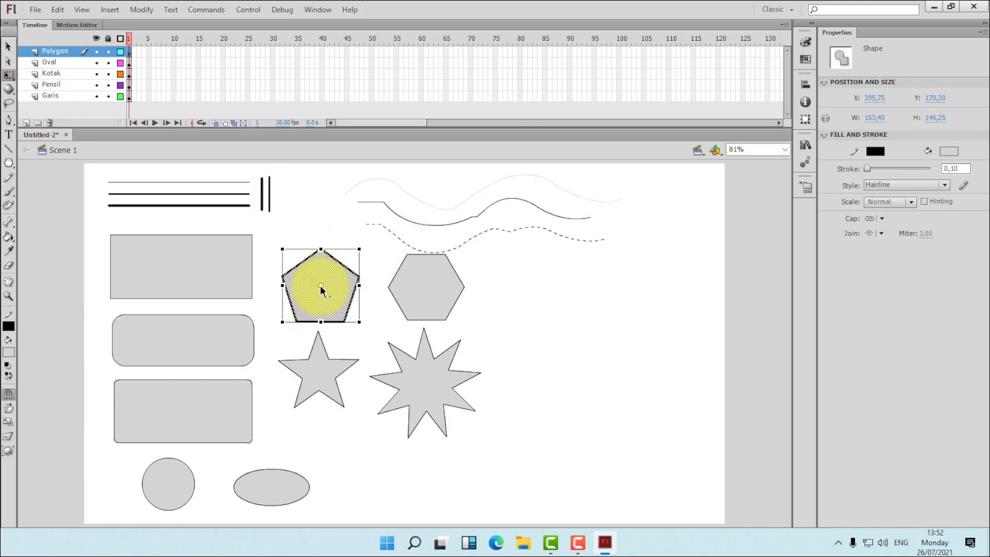
mouse_move(365, 235)
mouse_down()
mouse_move(283, 235)
mouse_move(261, 274)
mouse_move(278, 316)
mouse_up()
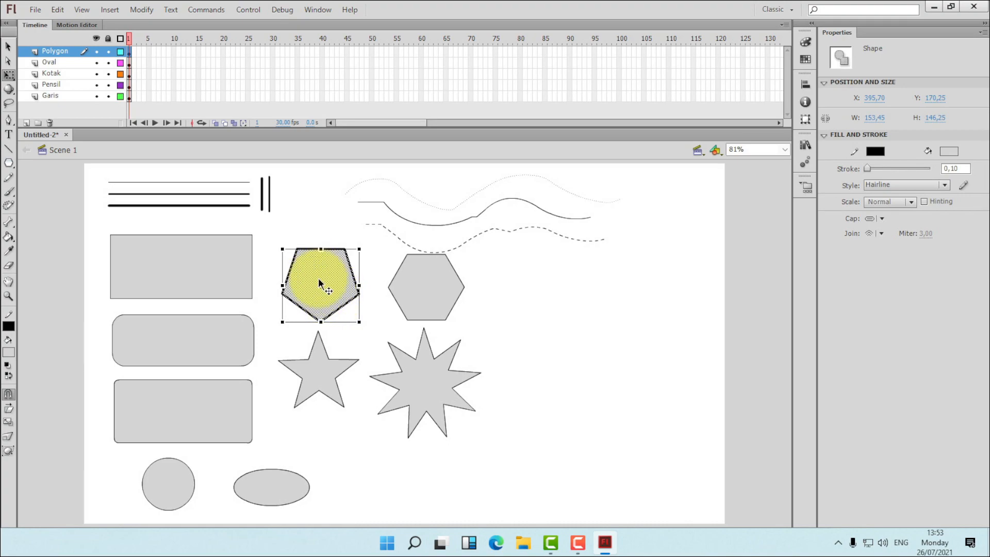
drag(358, 250, 387, 275)
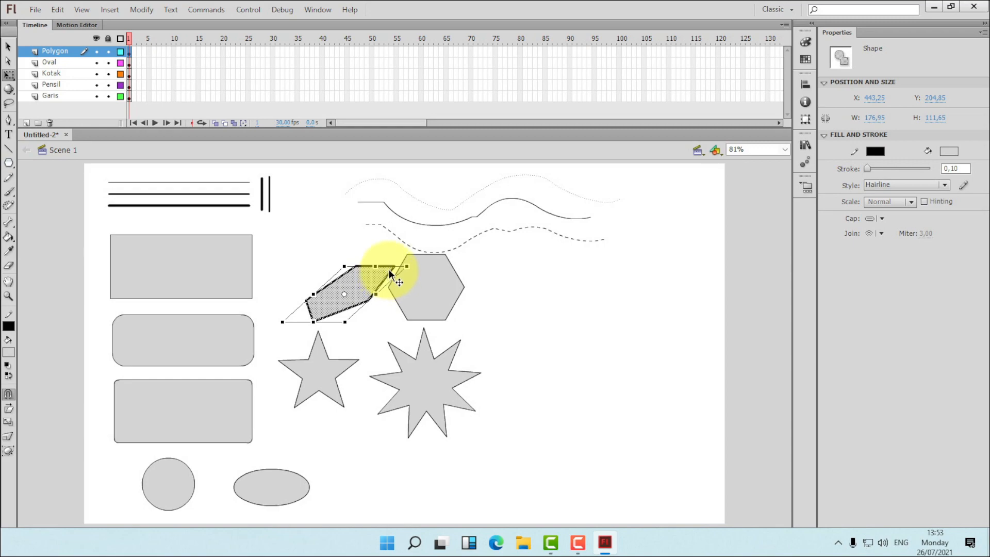
key(ctrl+z)
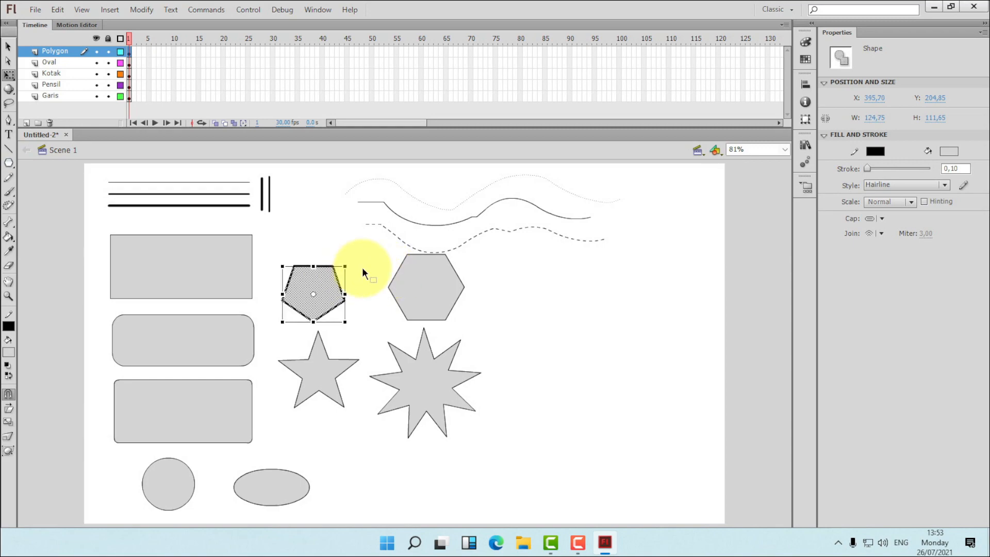
- Move the hexagon away from the nine-pointed star to about X 858, Y 196, and paste a copy of it in place
click(7, 46)
click(593, 326)
click(438, 298)
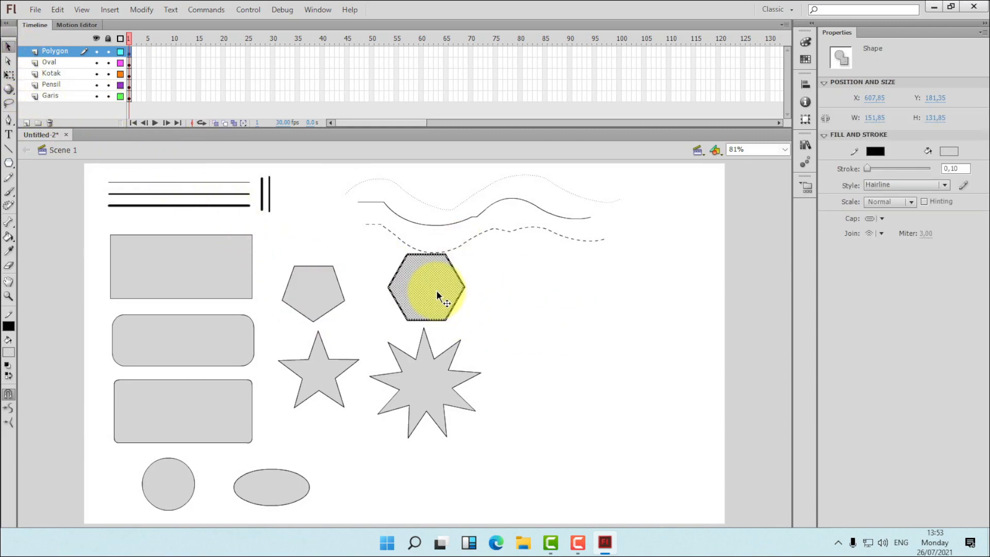
drag(442, 294, 559, 303)
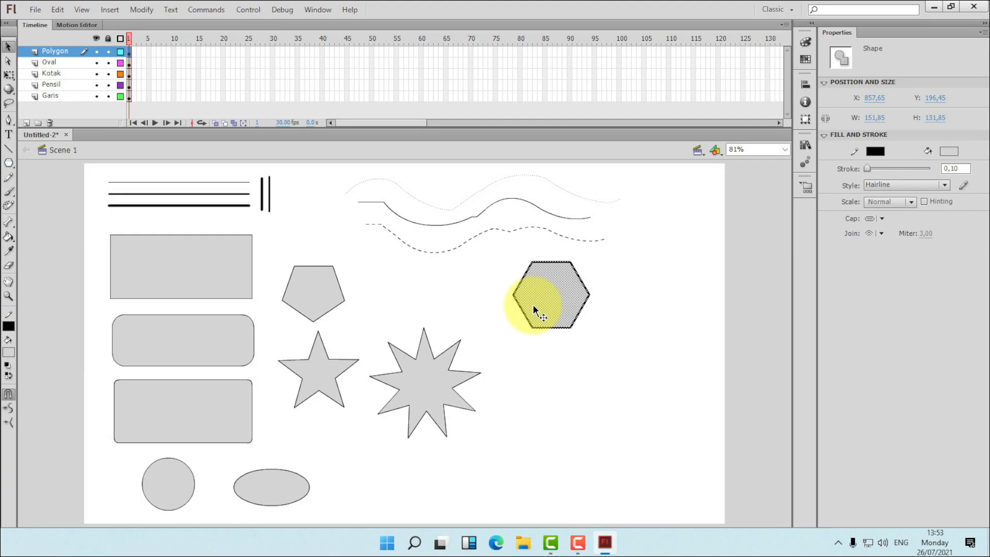
click(611, 264)
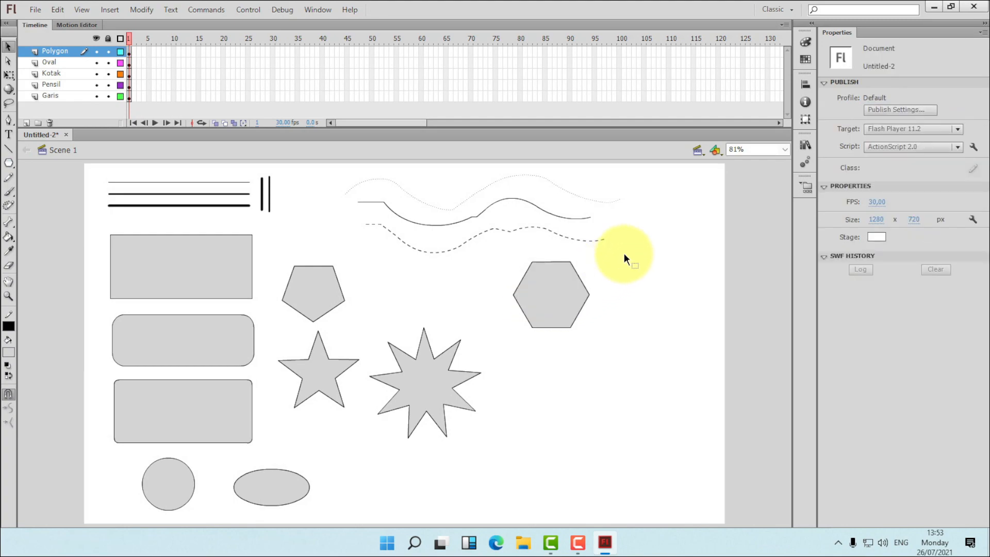
right_click(638, 249)
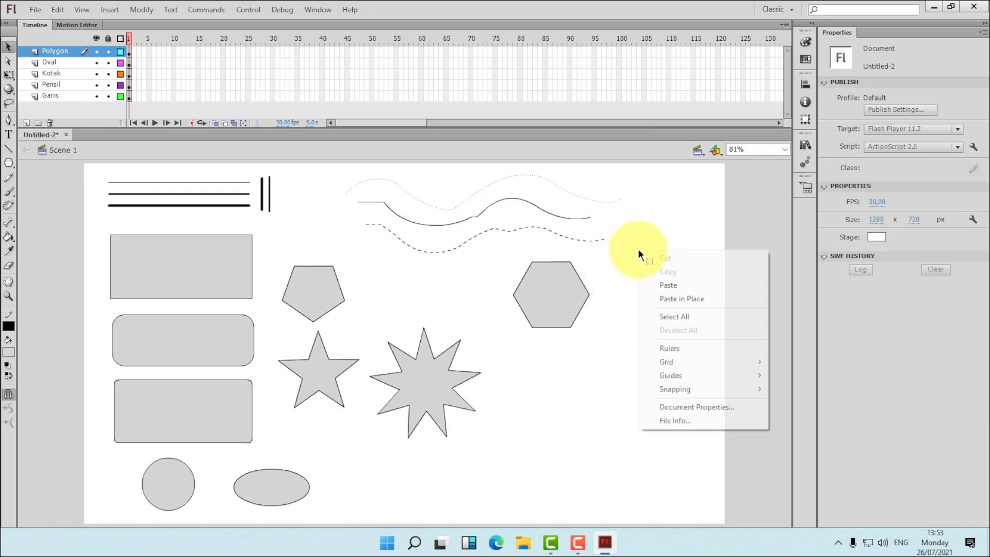
click(680, 299)
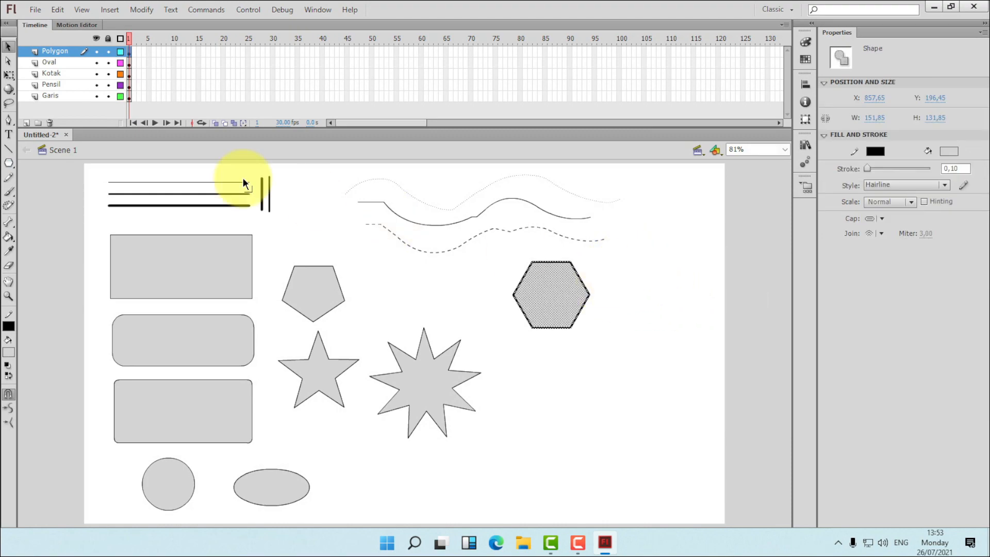
- Flip and skew the hexagon copy into a flat slanted shadow about 163 x 39 px below the original hexagon
click(10, 75)
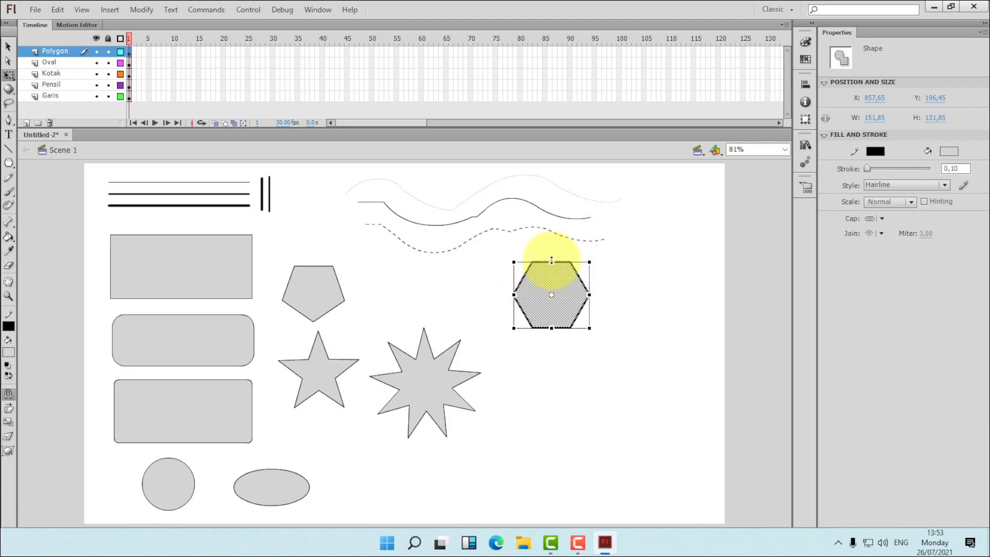
drag(551, 260, 609, 349)
click(646, 279)
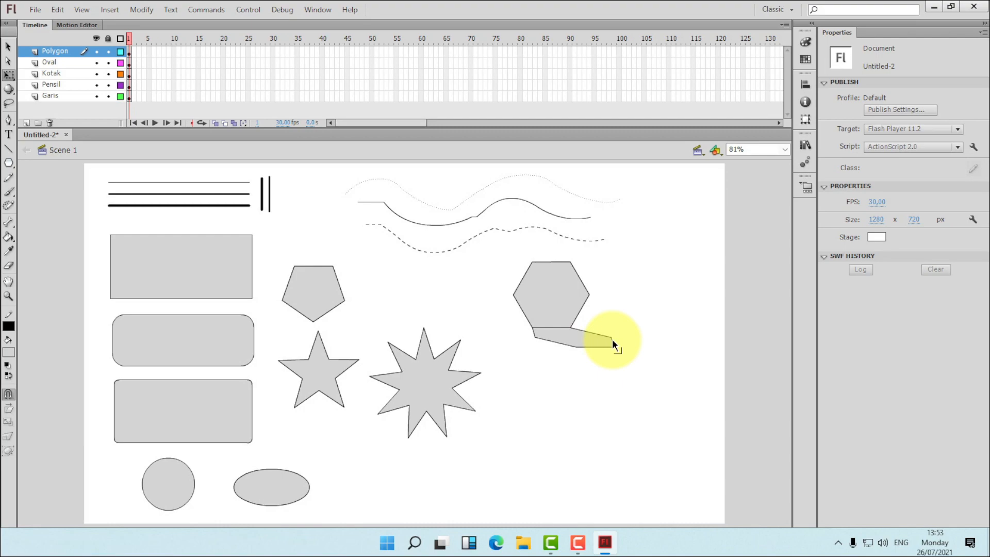
- Delete the outline segments around the hexagon's shadow, keeping only its fill
click(565, 344)
key(Delete)
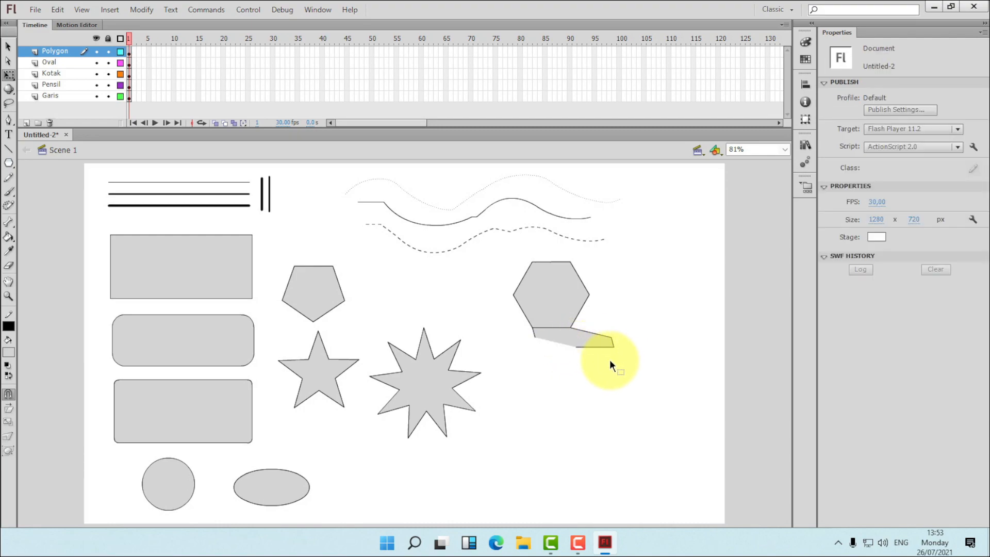
click(596, 346)
key(Delete)
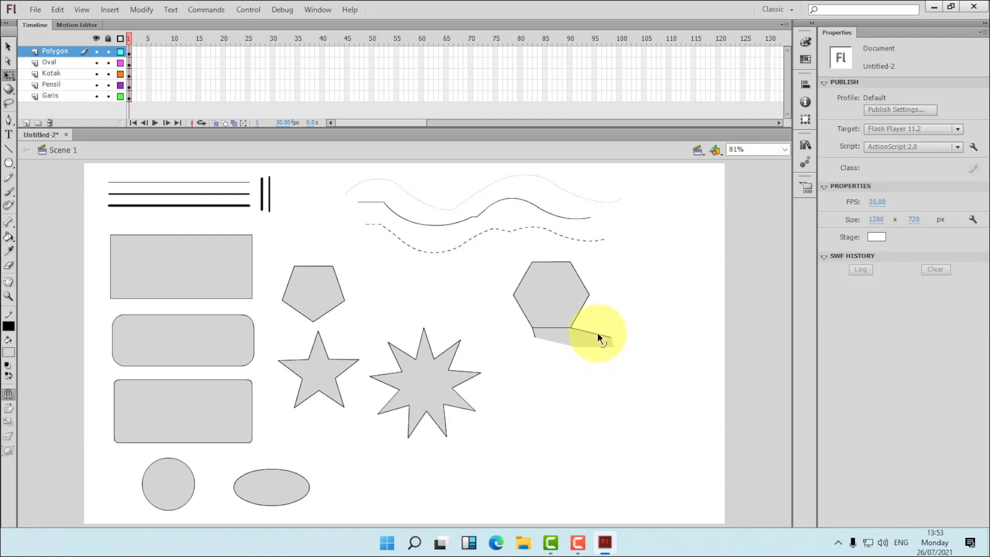
click(593, 331)
key(Delete)
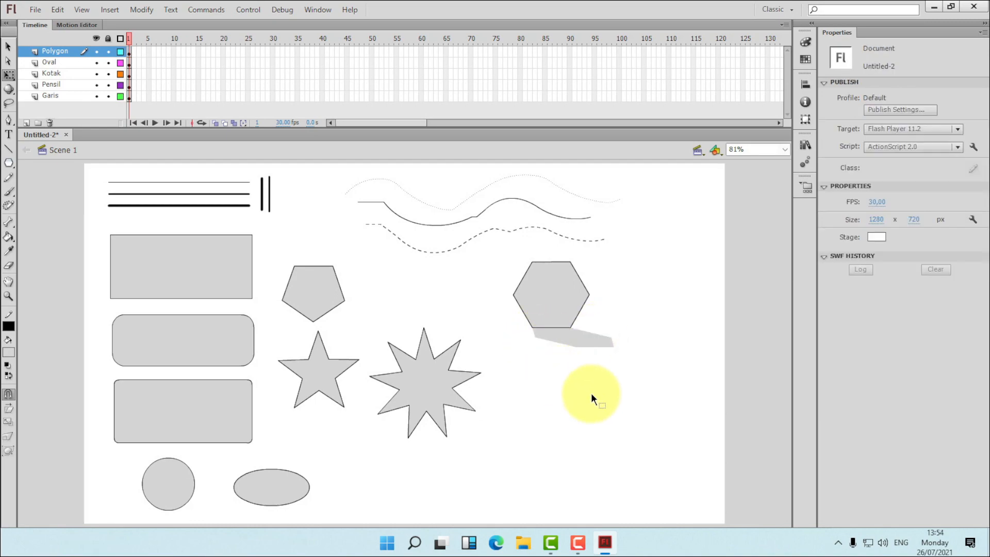
- Shift the shadow fill slightly down to Y 330.80 and squash its height to about 30 px
click(576, 335)
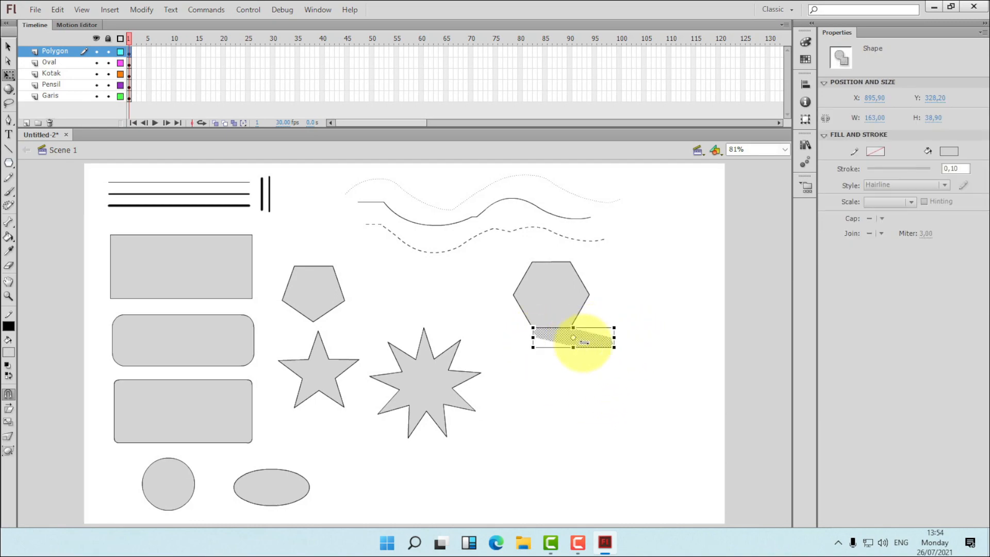
click(637, 304)
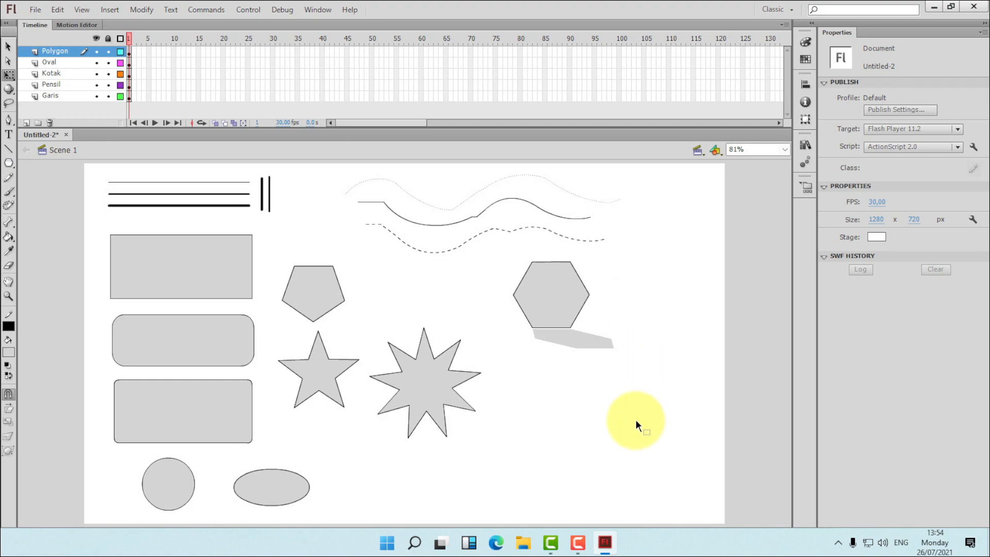
click(595, 344)
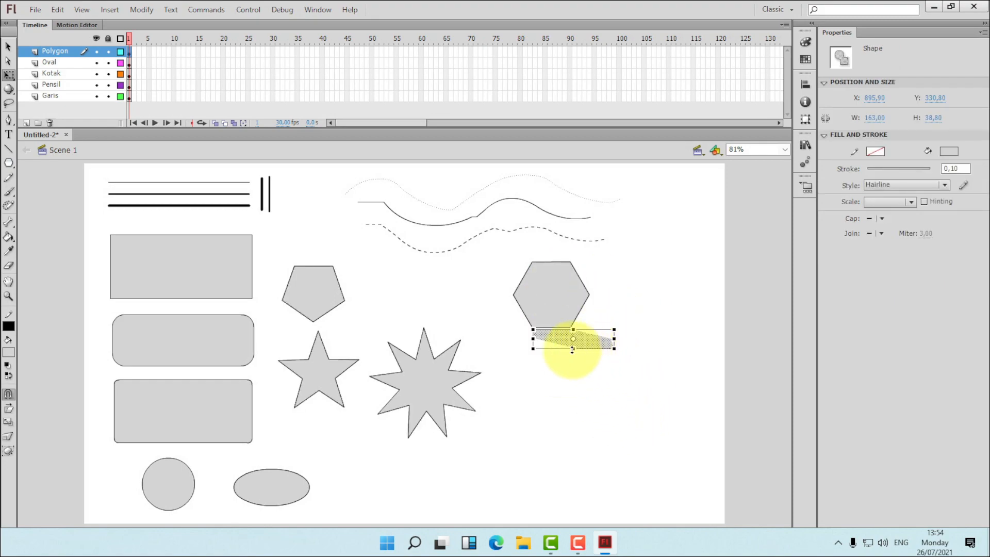
drag(572, 349, 573, 344)
click(629, 280)
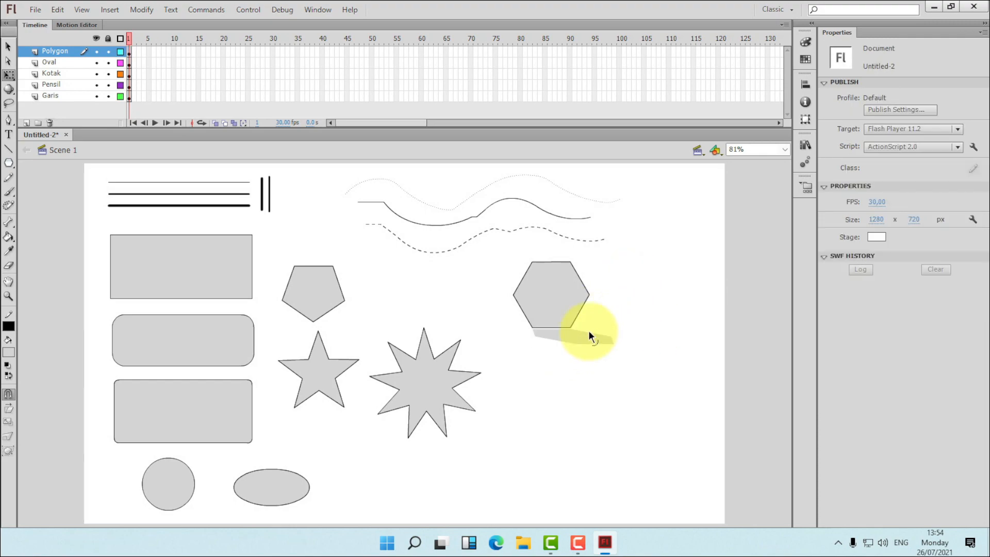
click(576, 333)
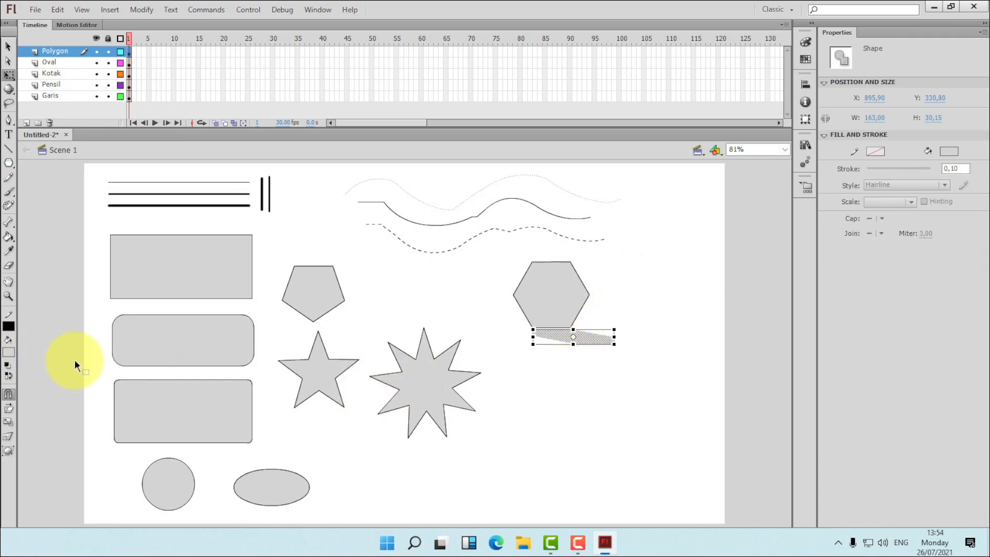
click(624, 299)
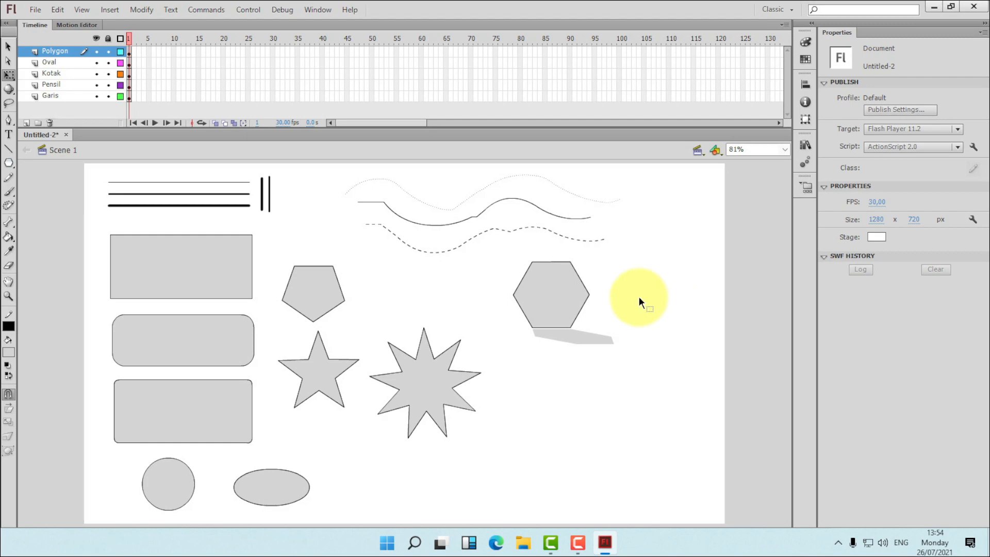
click(12, 237)
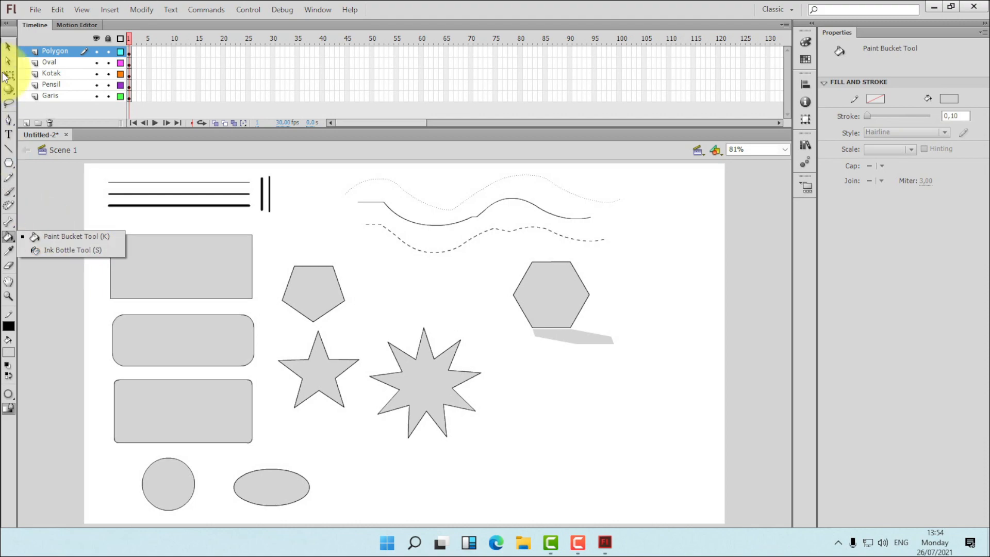
click(8, 46)
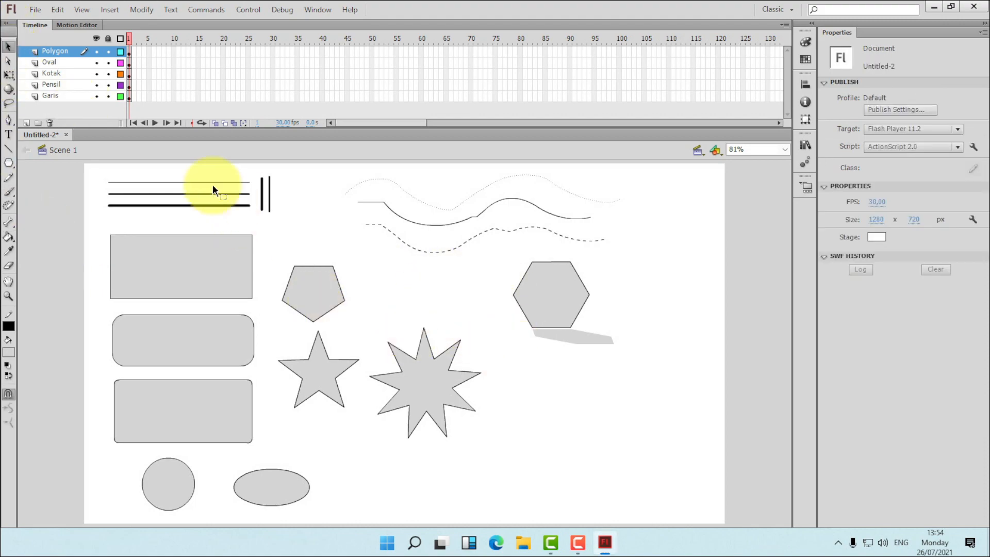
- Create a folder named TUTORIAL ADOBE FLASH in Documents and save the document there as the Flash CS6 file Untitled-2
click(35, 10)
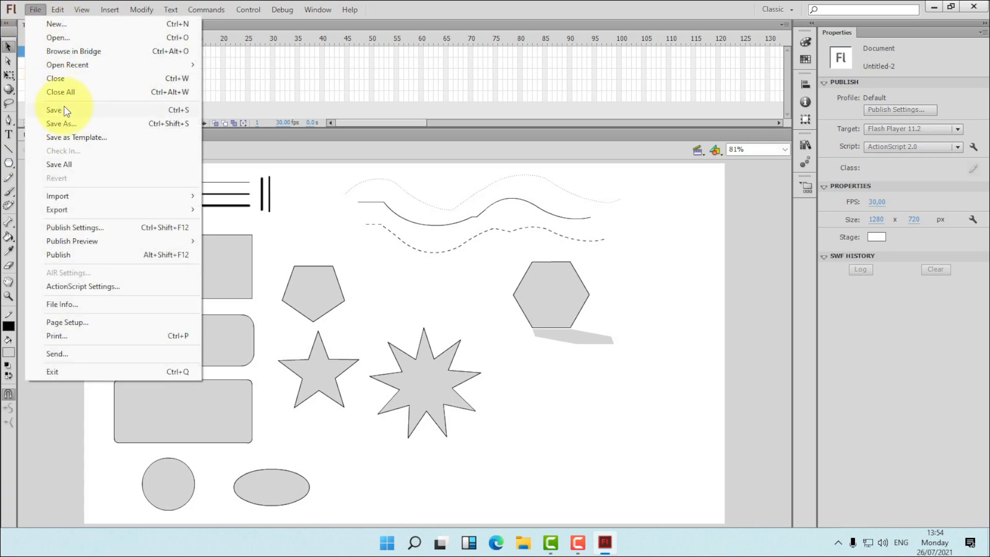
click(63, 123)
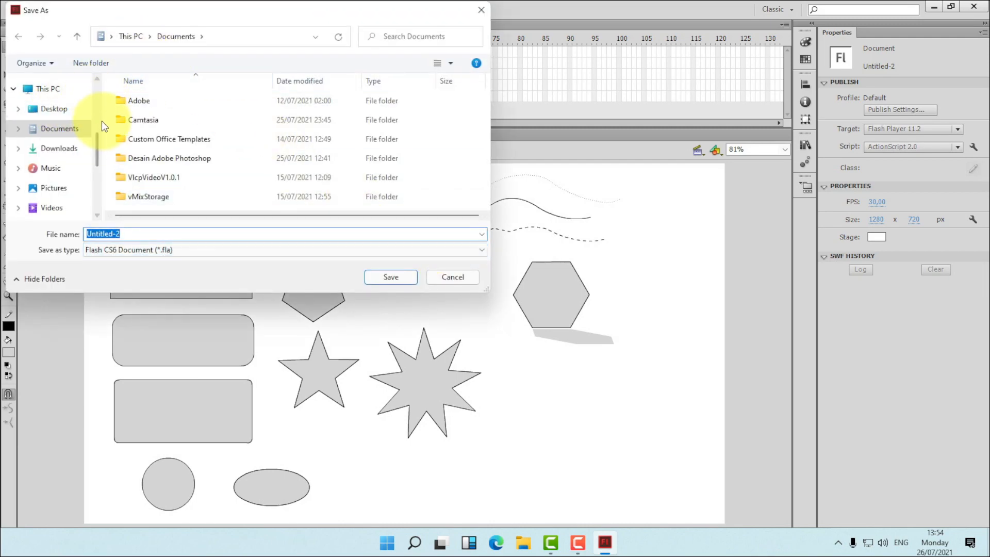
click(51, 128)
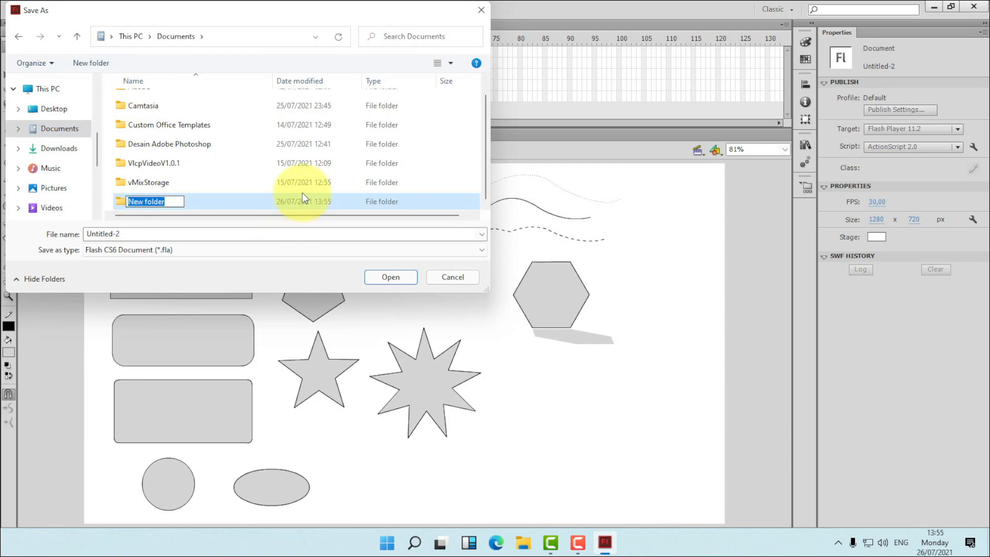
text(TUTO)
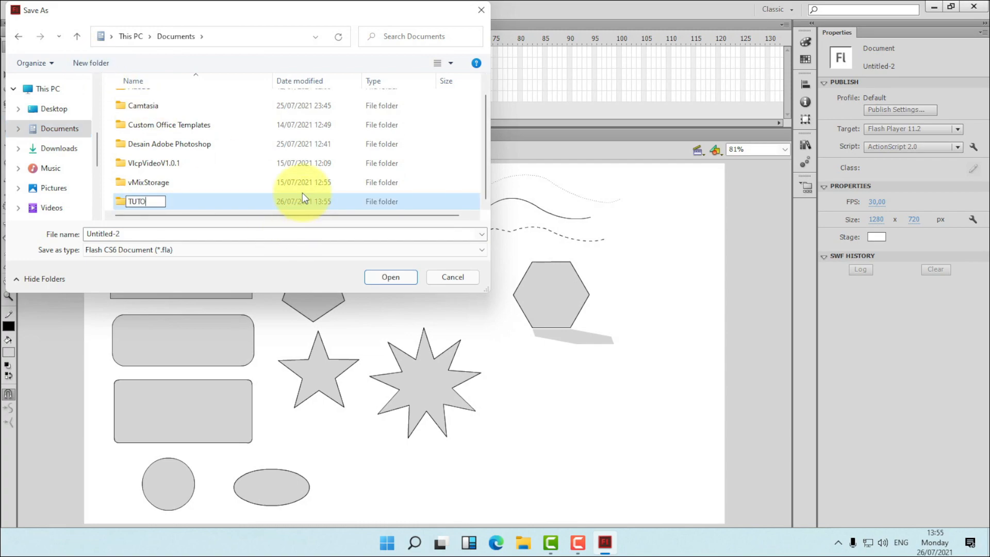
text(RIAL ADOBE FLA)
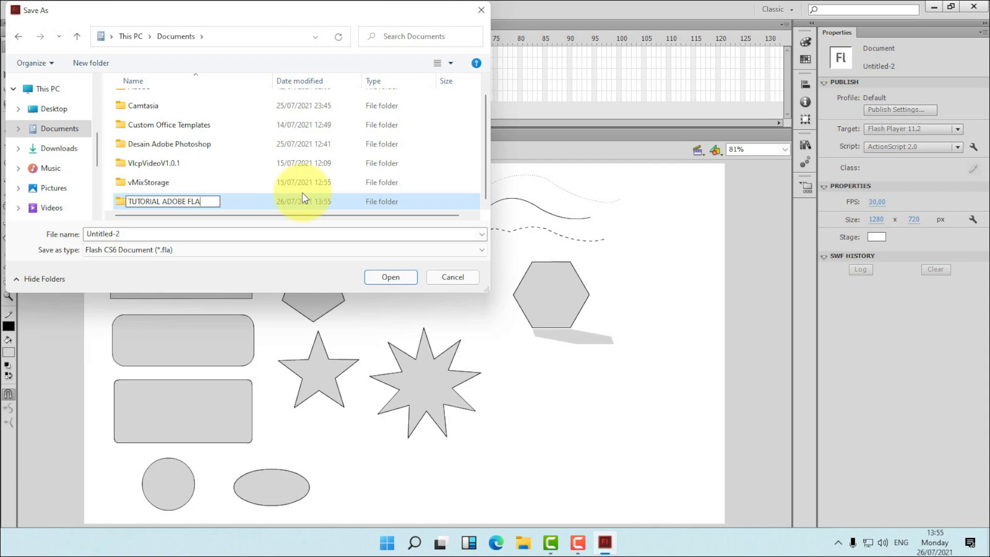
text(SH)
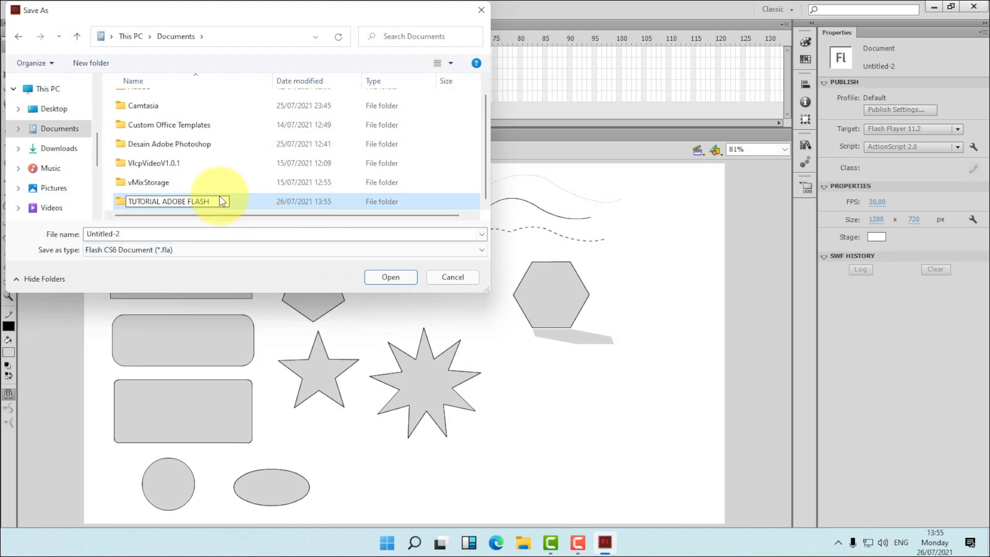
click(380, 274)
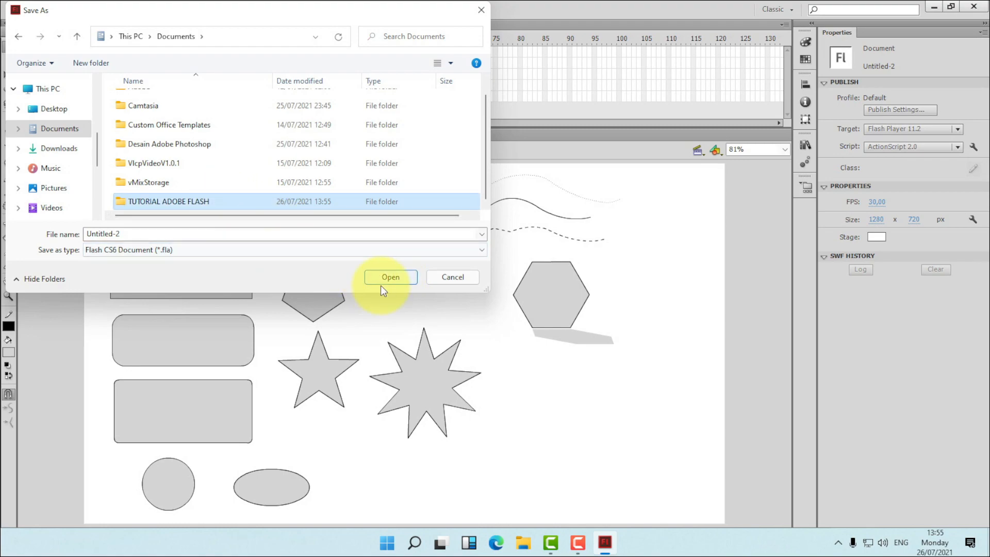
click(380, 283)
click(390, 277)
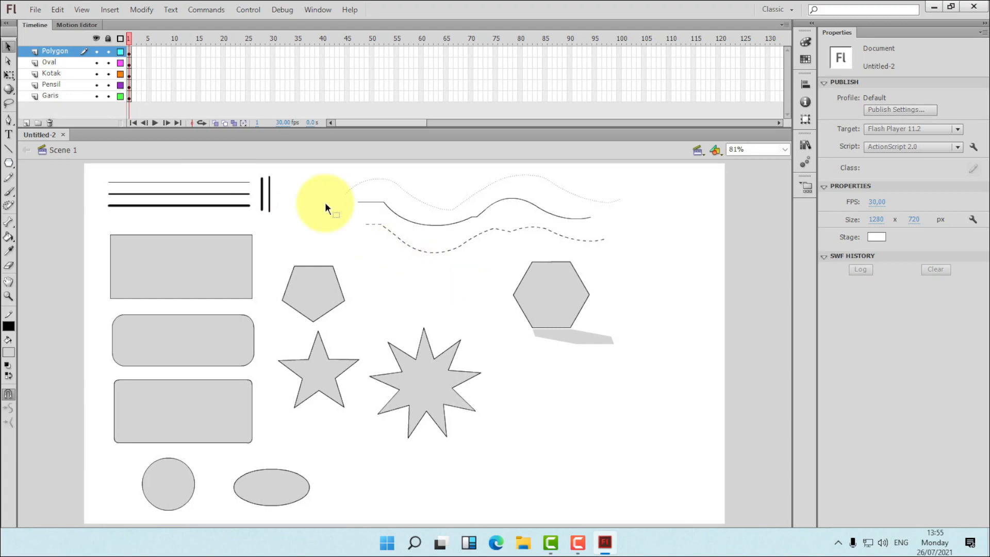
- Save the document under the new name 1_GAMBAR OJEK SEDERHANA in the TUTORIAL ADOBE FLASH folder
click(34, 10)
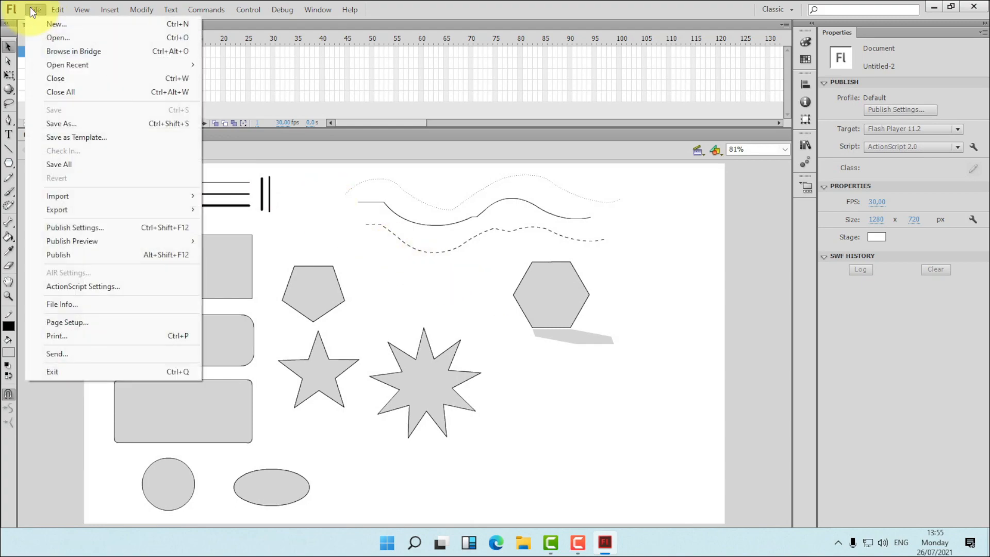
click(67, 124)
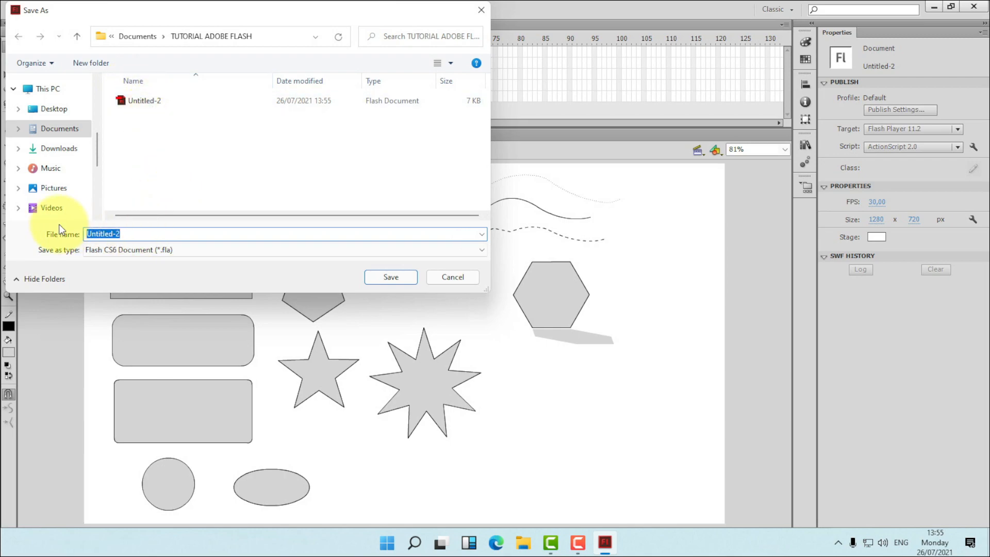
text(GAMBAR OJEK SEDERHANA)
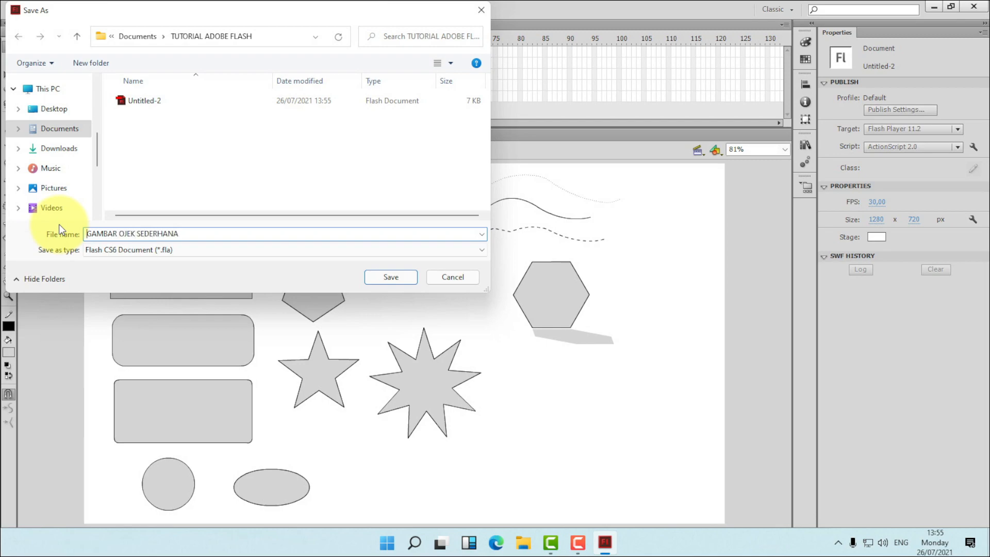
text(1_)
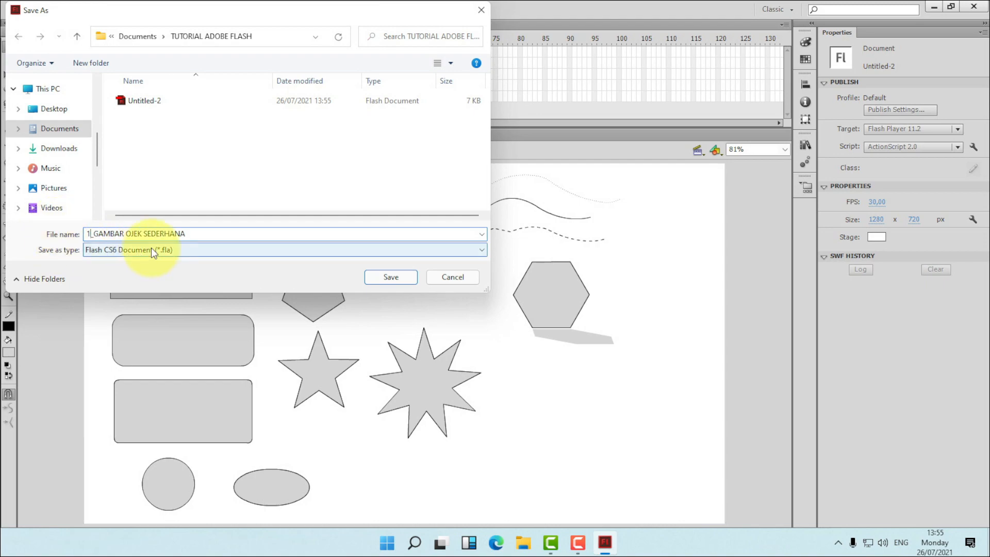
key(Home)
text(PRAKTIKUM)
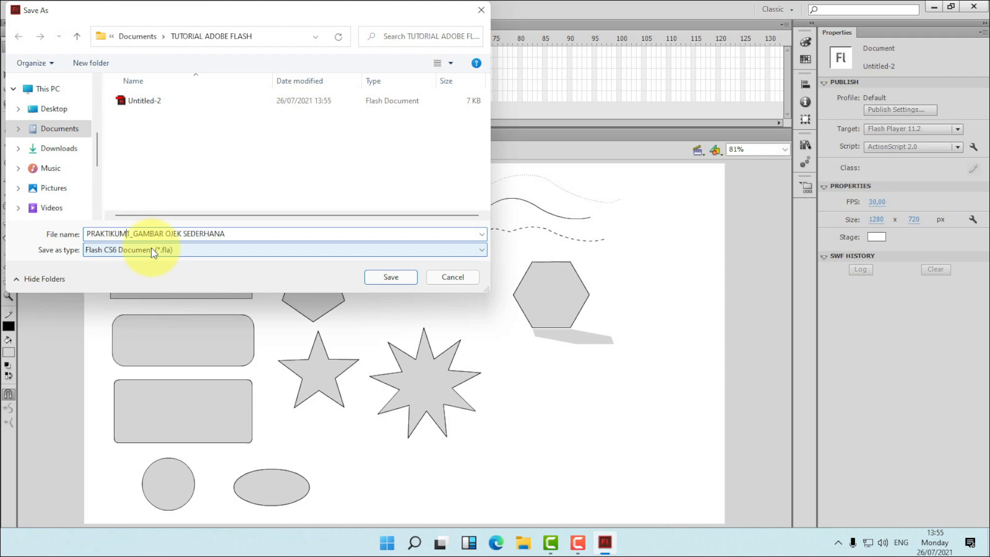
text(_)
key(shift+Home)
key(BackSpace)
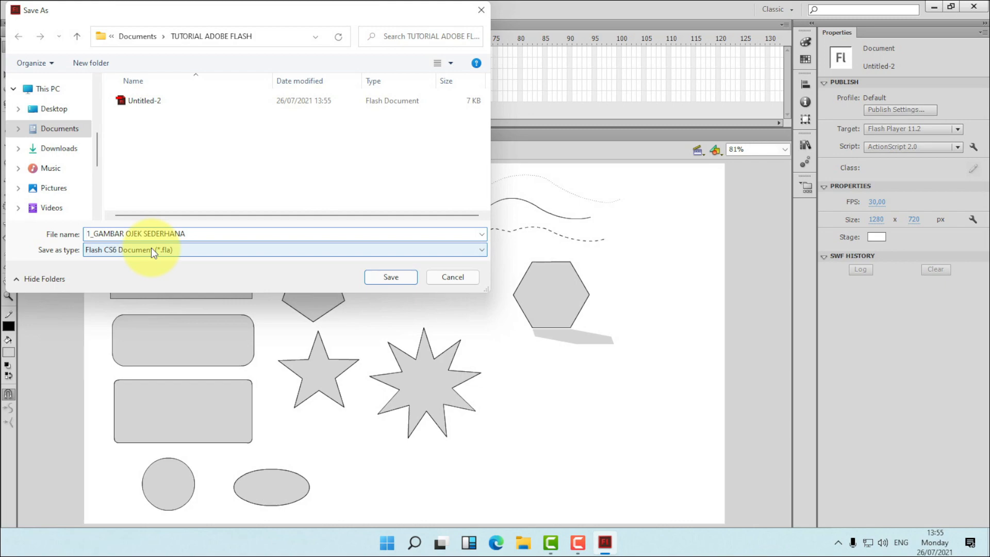
click(401, 278)
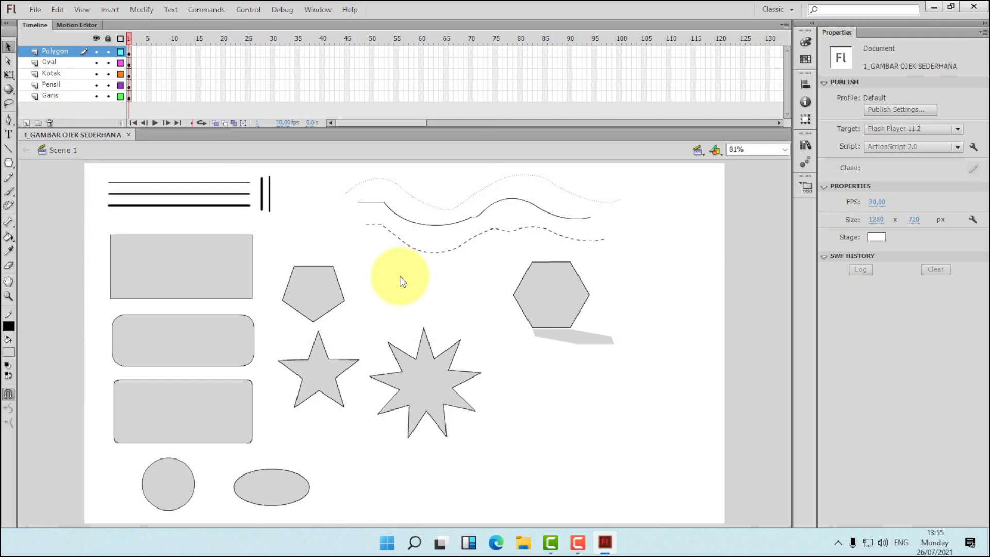
- Switch to File Explorer, delete Untitled-2 from the TUTORIAL ADOBE FLASH folder in Documents, and open 1_GAMBAR OJEK SEDERHANA in Flash
click(519, 541)
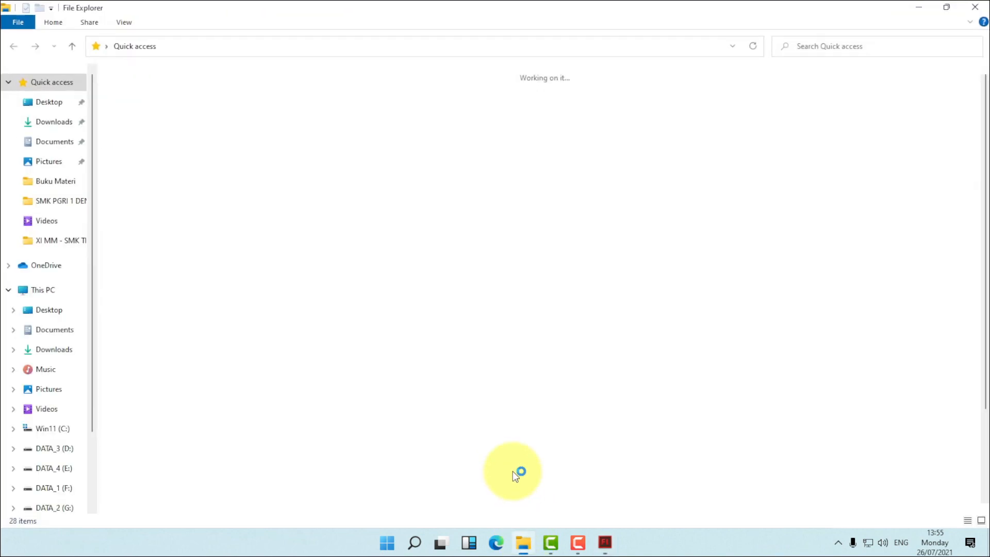
click(44, 124)
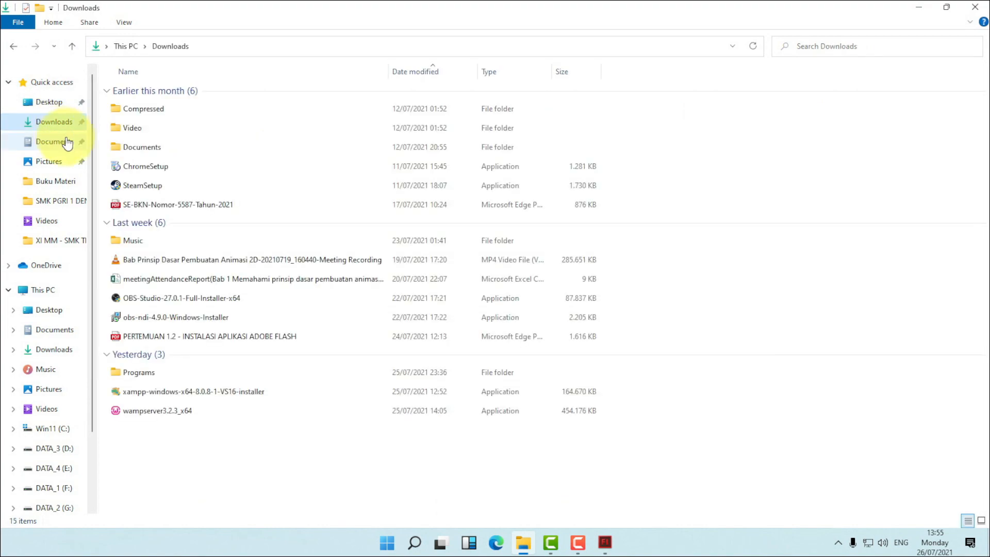
click(51, 142)
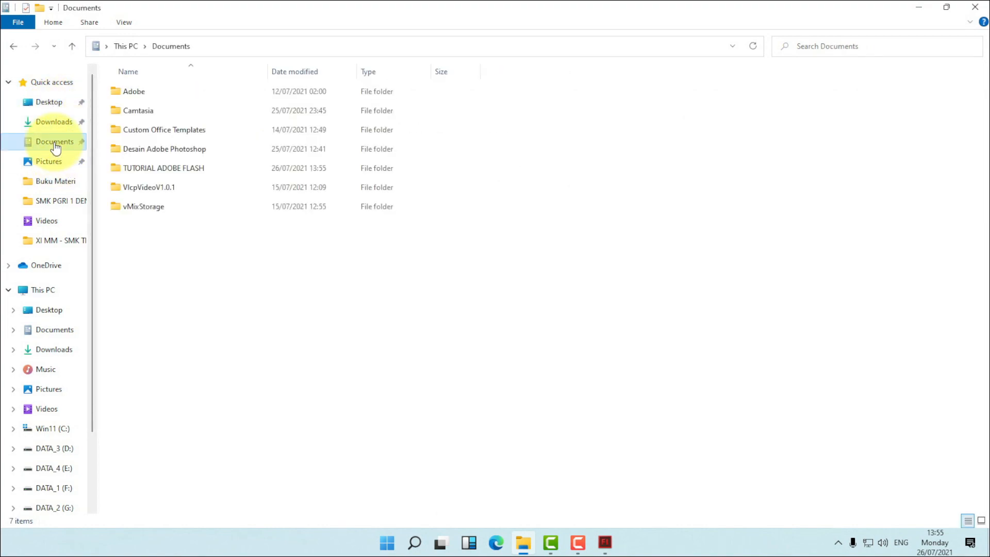
double_click(183, 168)
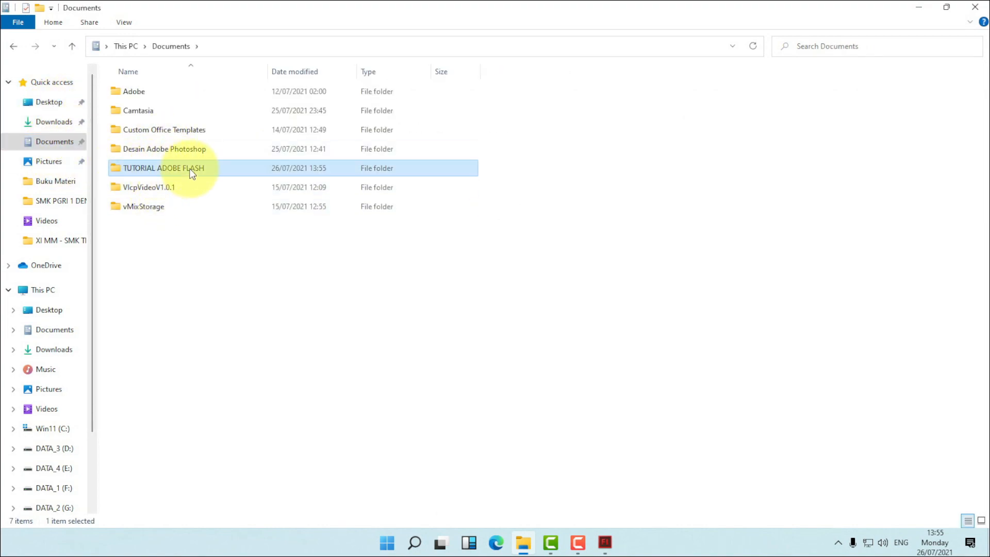
click(144, 118)
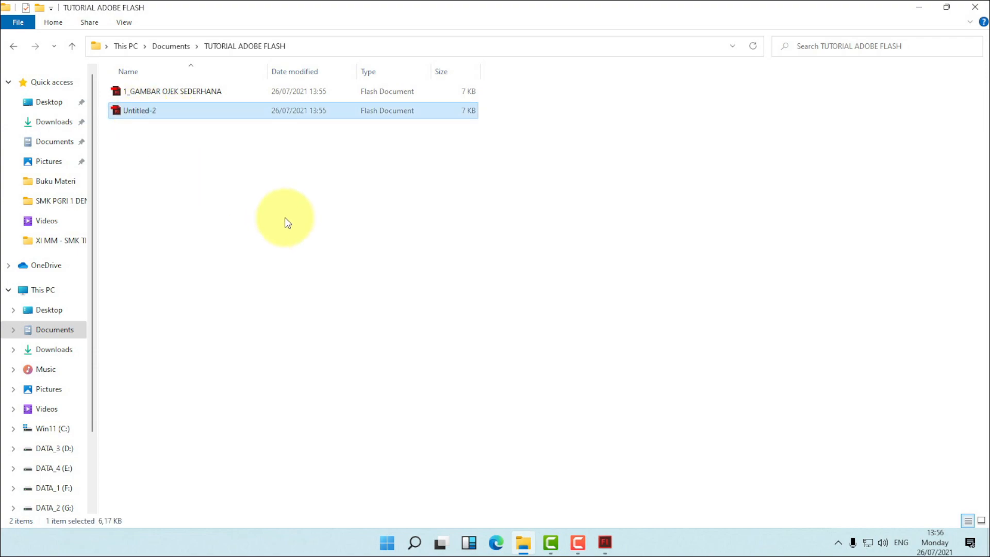
key(Delete)
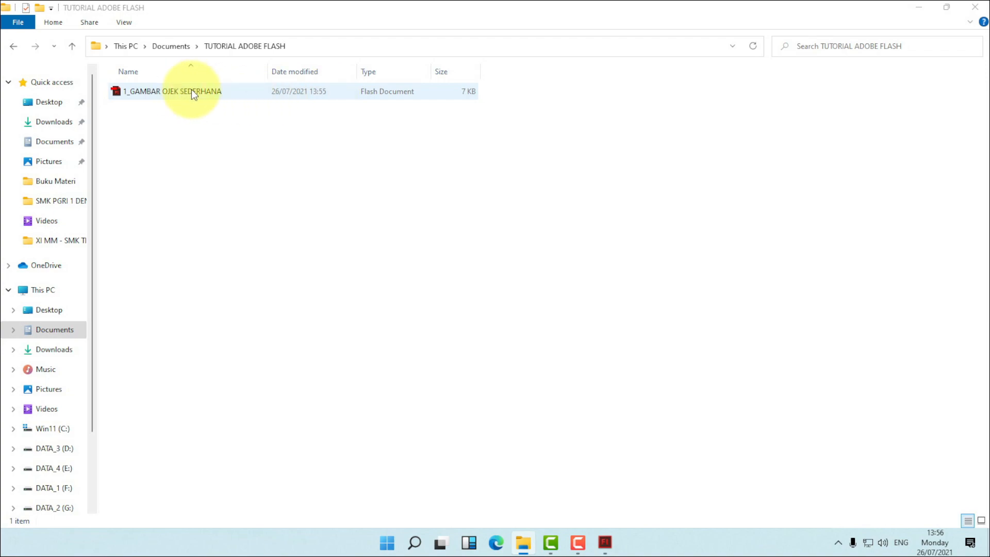
double_click(375, 93)
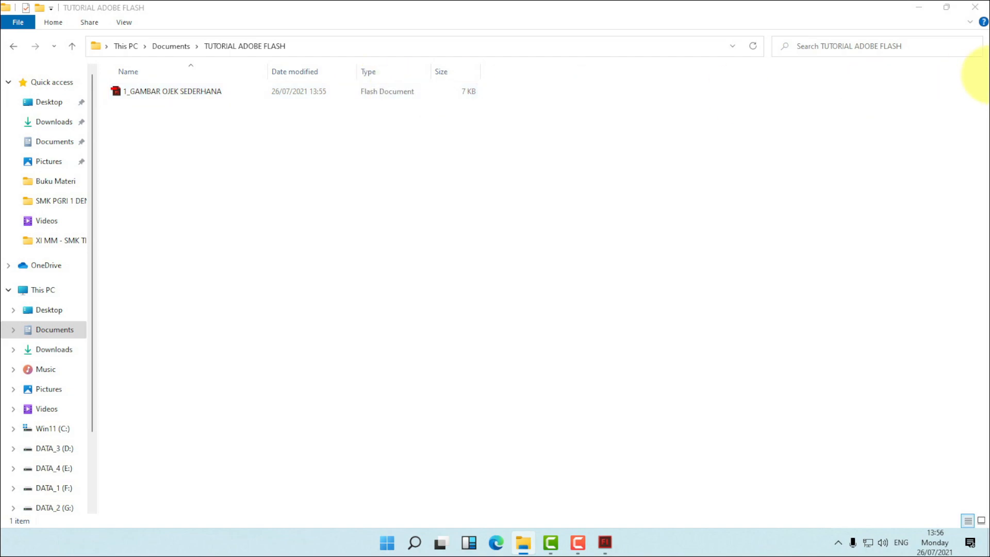
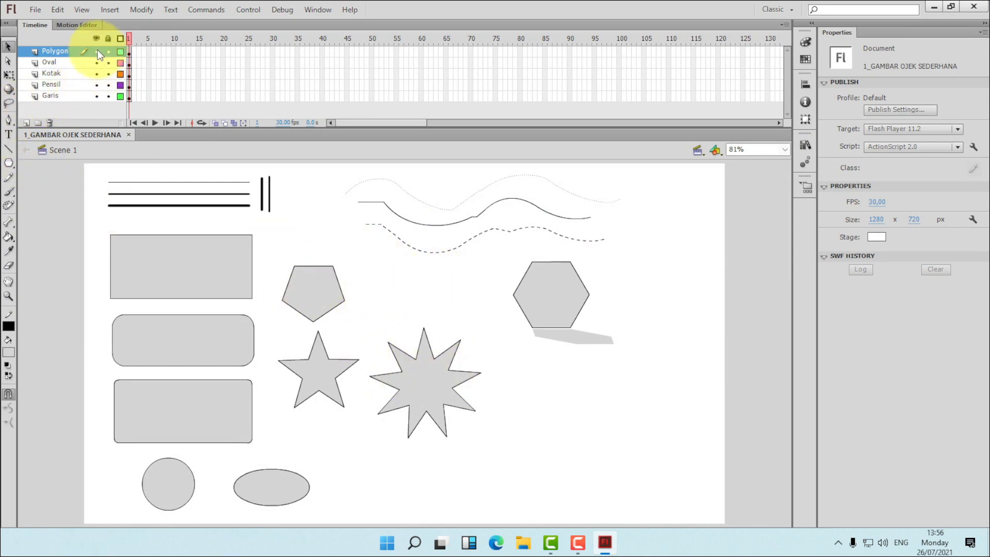
- Hide the layers and reveal them again one by one from Garis up to Polygon to review each layer's shapes
drag(98, 50, 96, 95)
click(96, 96)
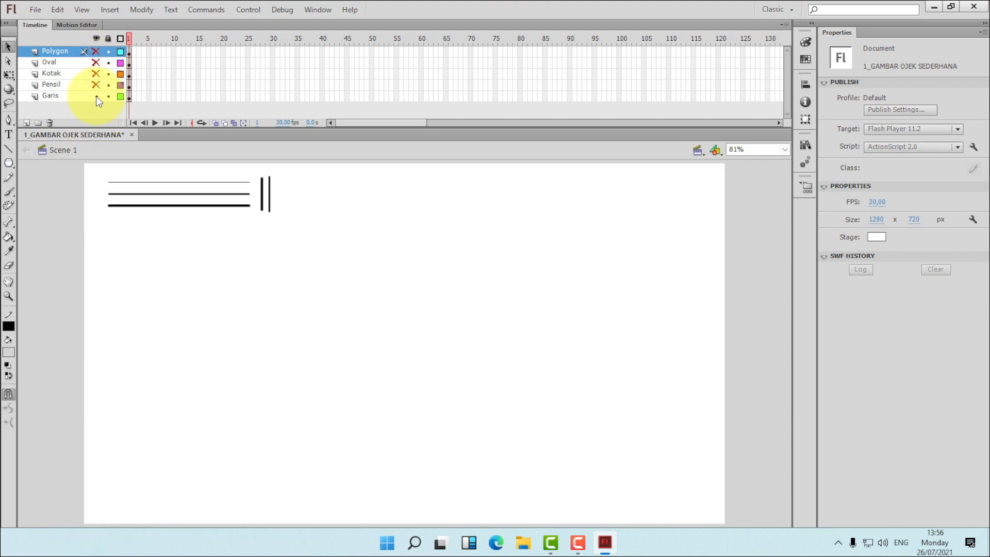
click(96, 85)
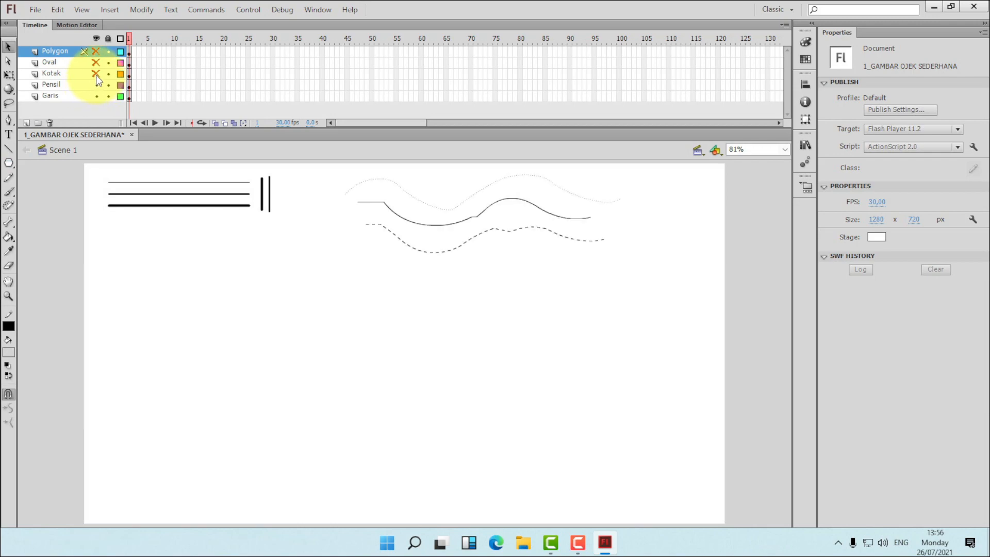
click(96, 73)
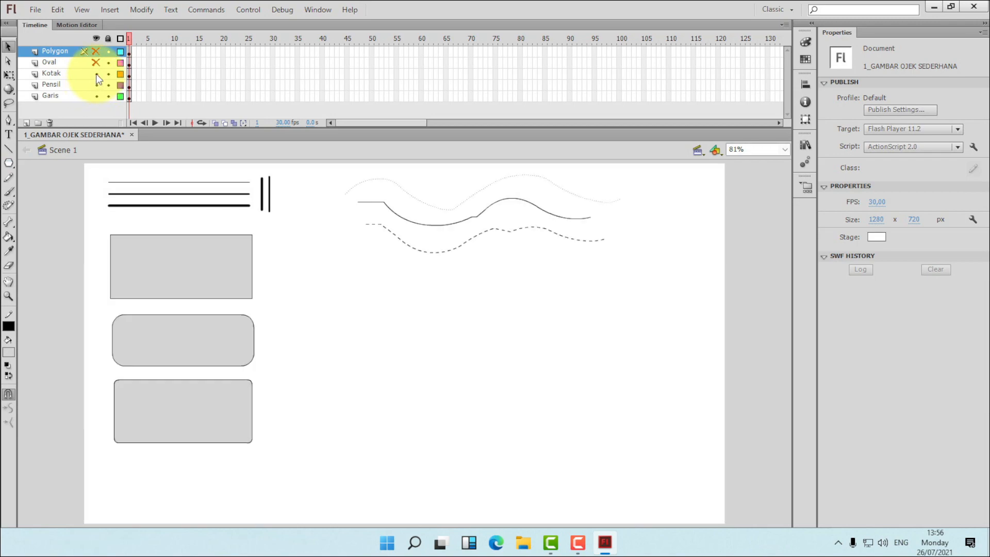
click(96, 63)
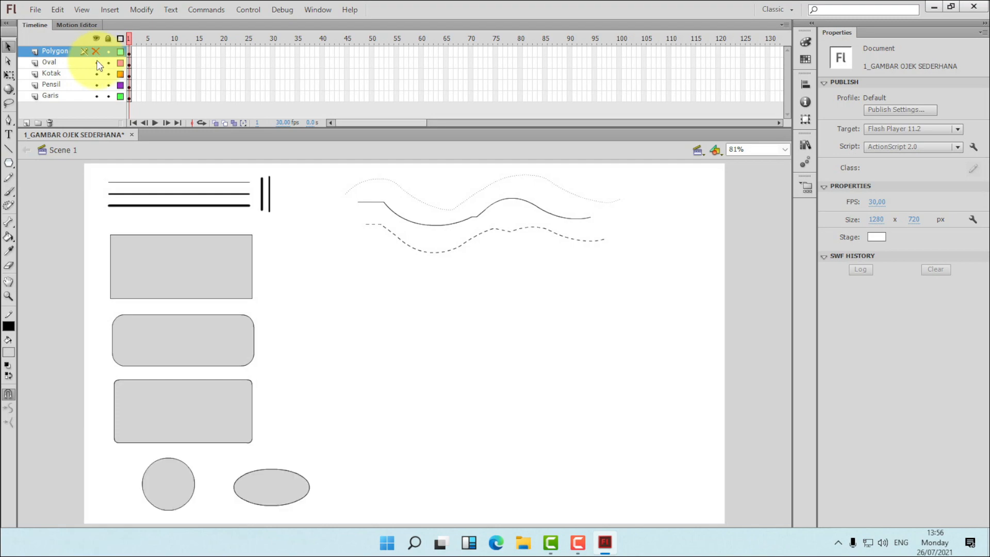
click(96, 51)
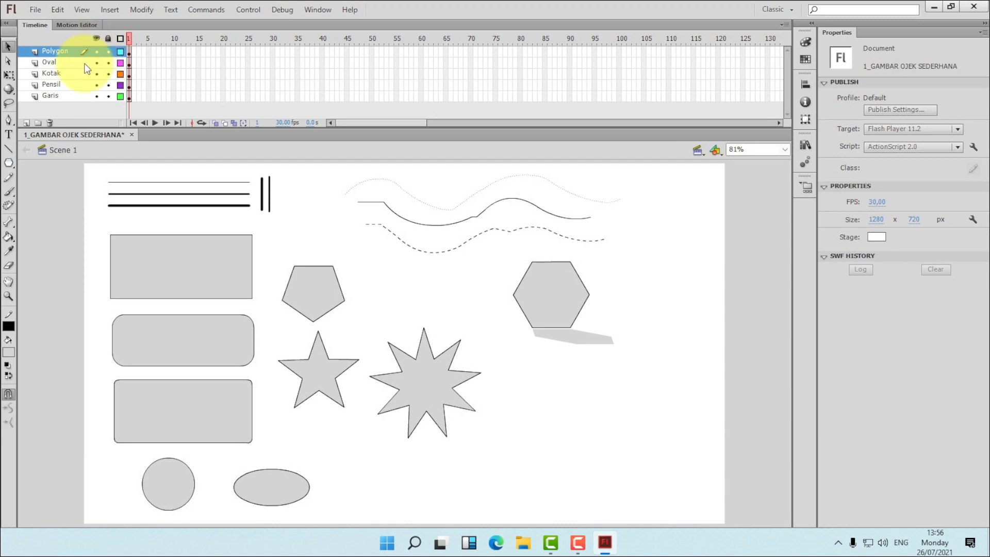
click(9, 237)
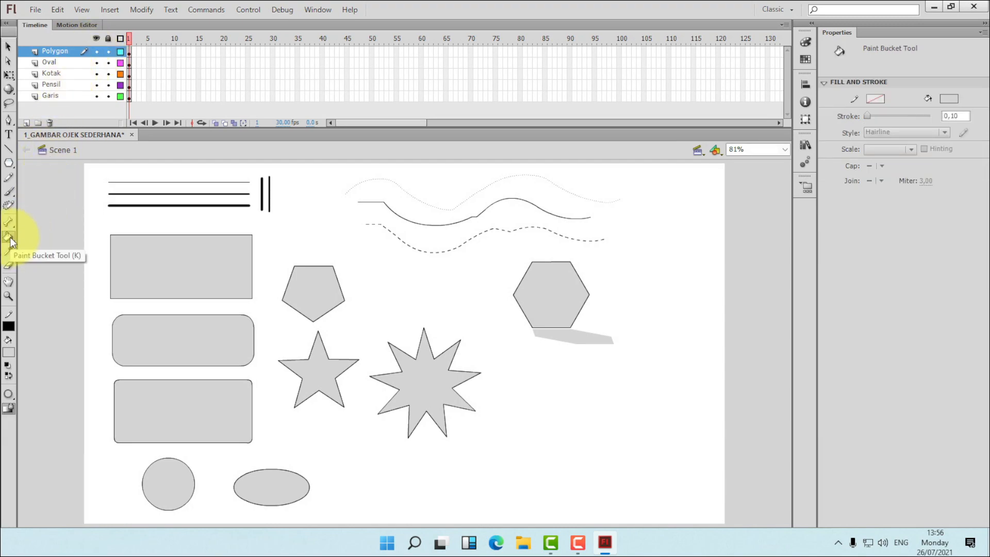
mouse_move(9, 237)
mouse_down()
mouse_move(64, 237)
mouse_move(70, 246)
mouse_up()
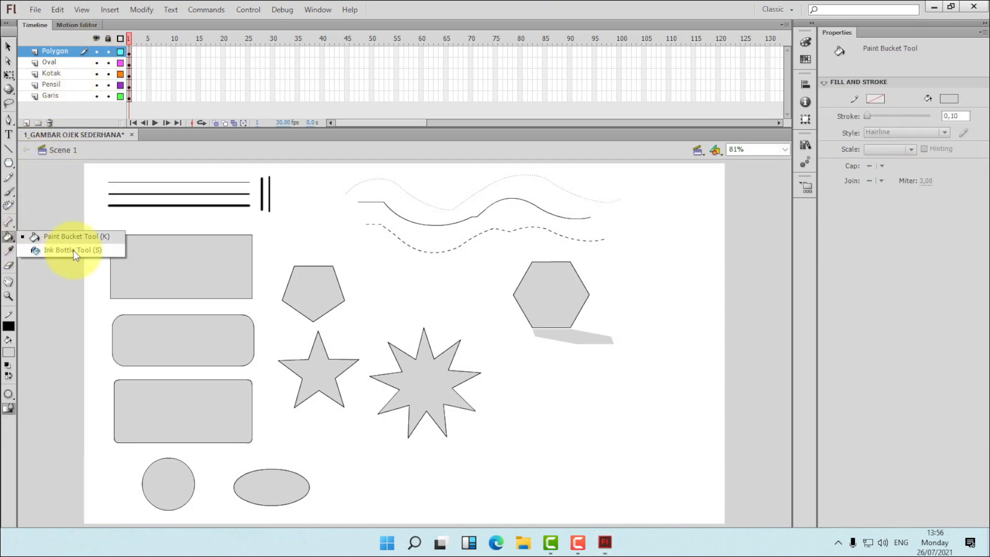
click(9, 45)
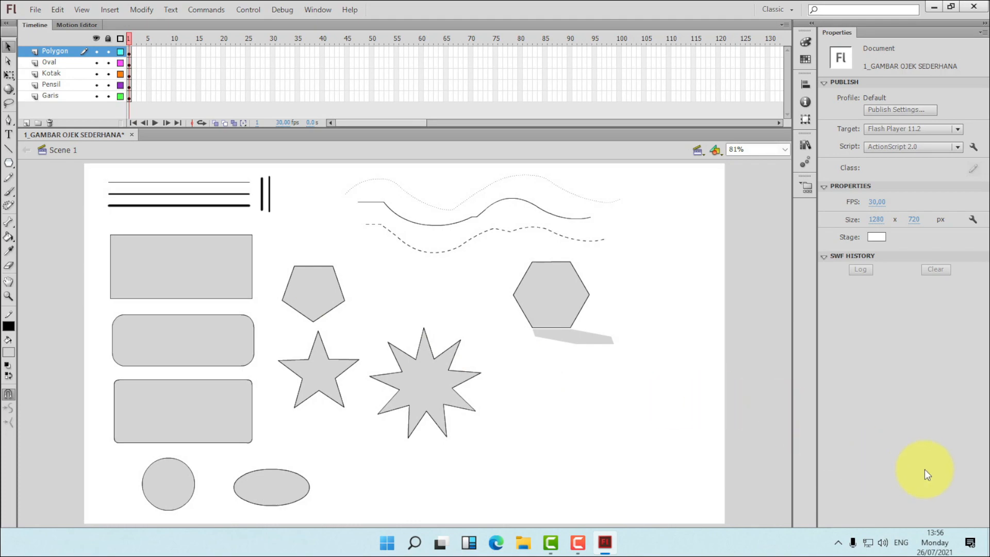
- Delete the flat ellipse beside the circle on the Oval layer, including both its fill and its outline
click(288, 490)
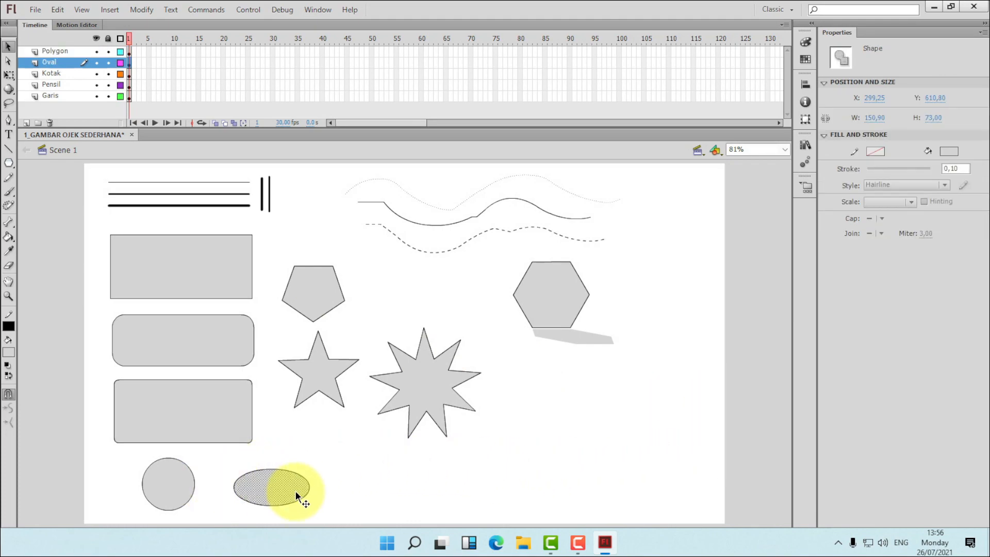
key(Delete)
click(293, 472)
key(Delete)
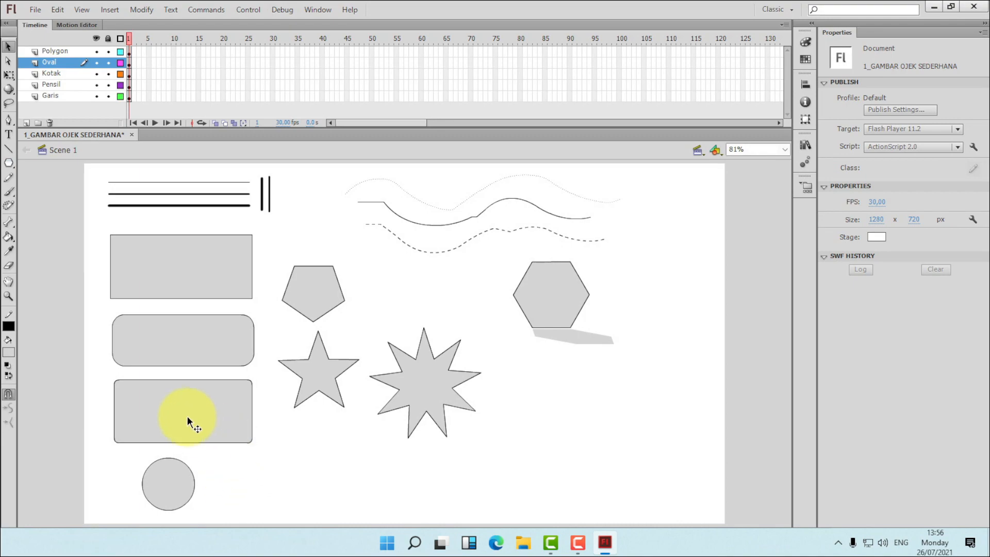
- Move the circle's grey fill out of its outline and place it beside the outline at about X 242, Y 589
click(165, 486)
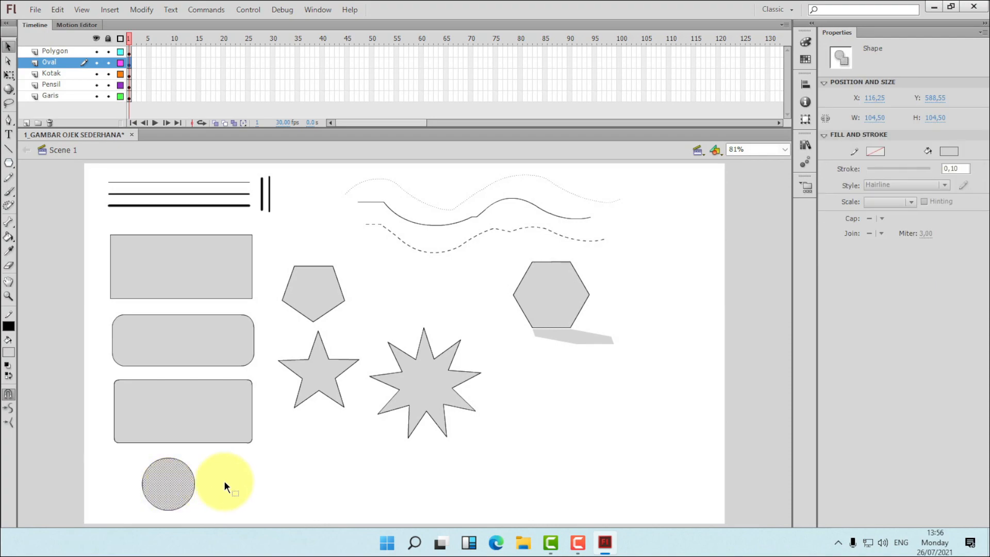
click(224, 481)
click(156, 475)
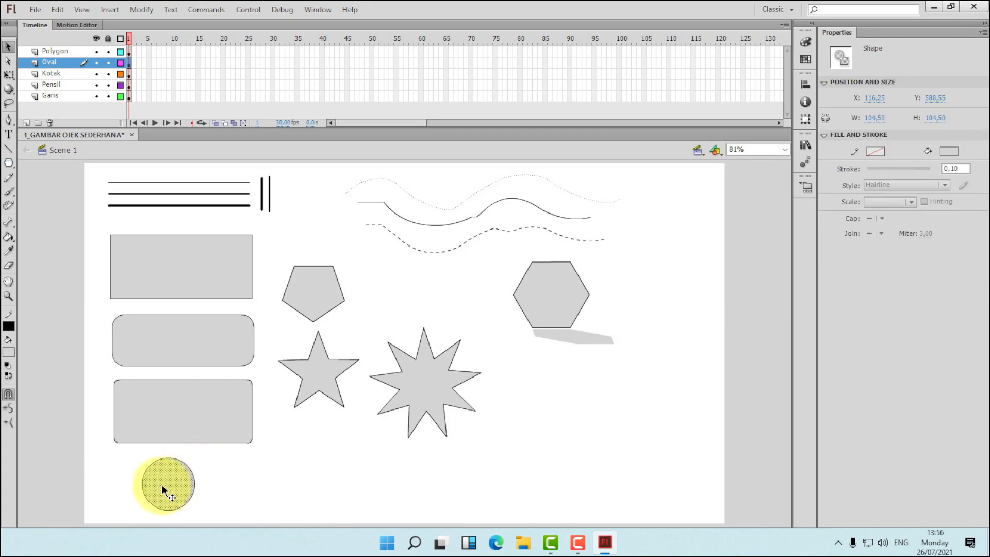
drag(163, 488, 224, 487)
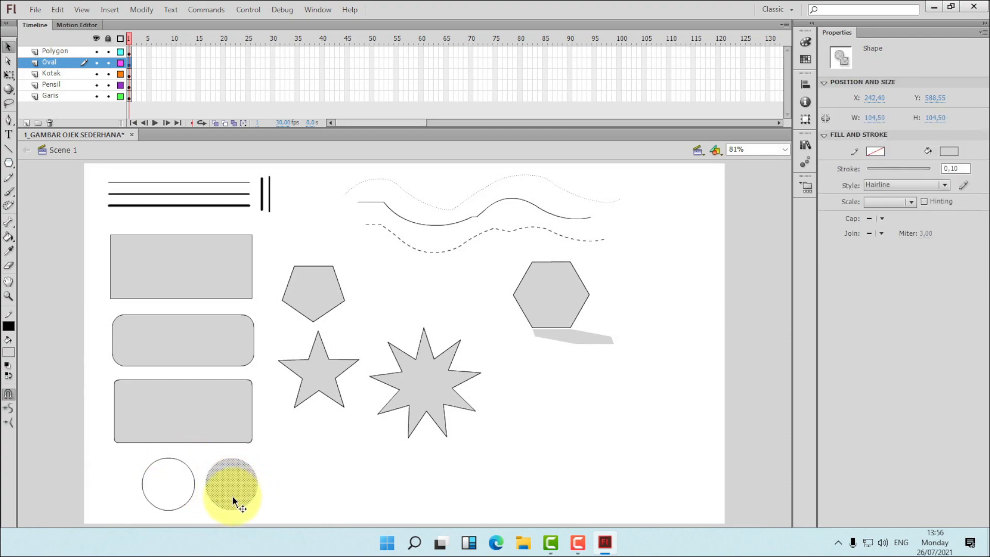
click(276, 476)
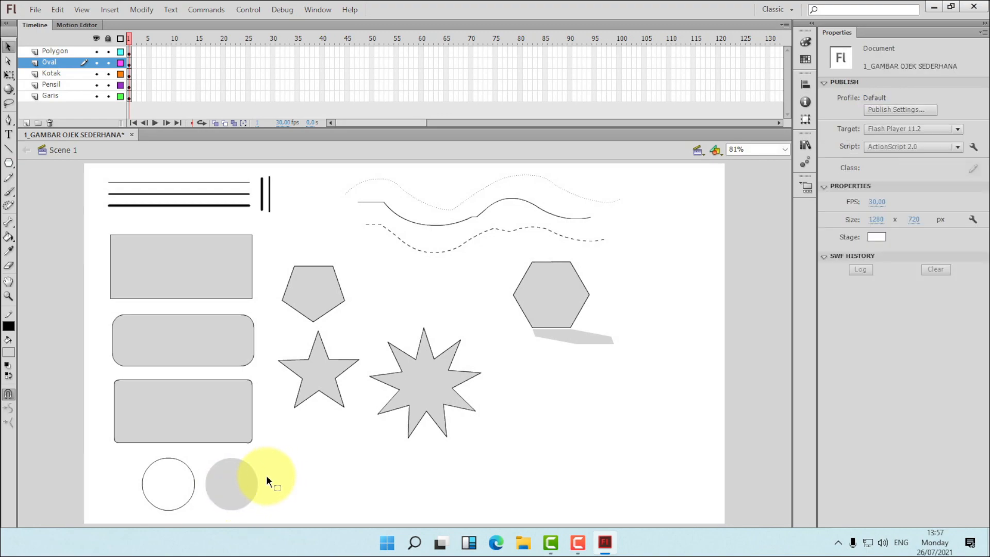
click(220, 473)
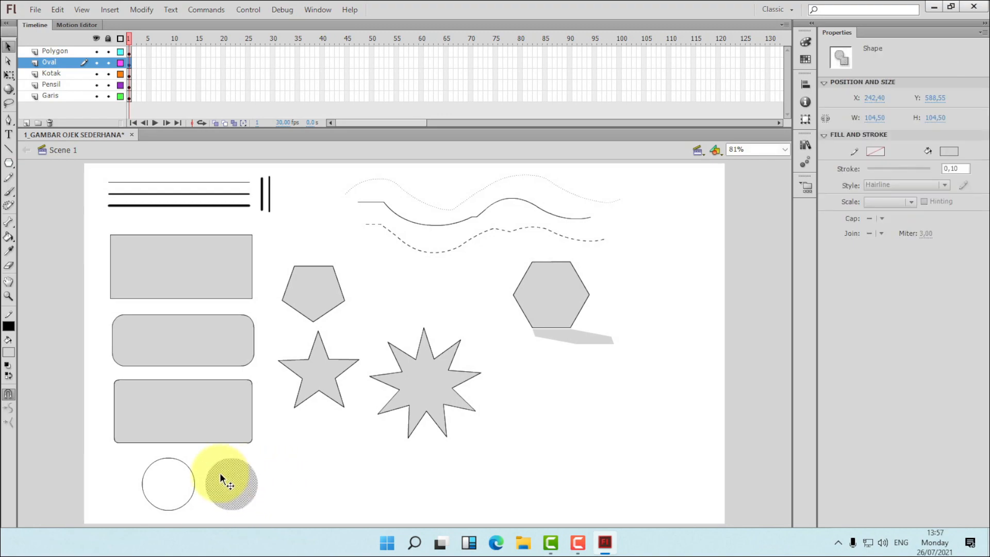
click(192, 471)
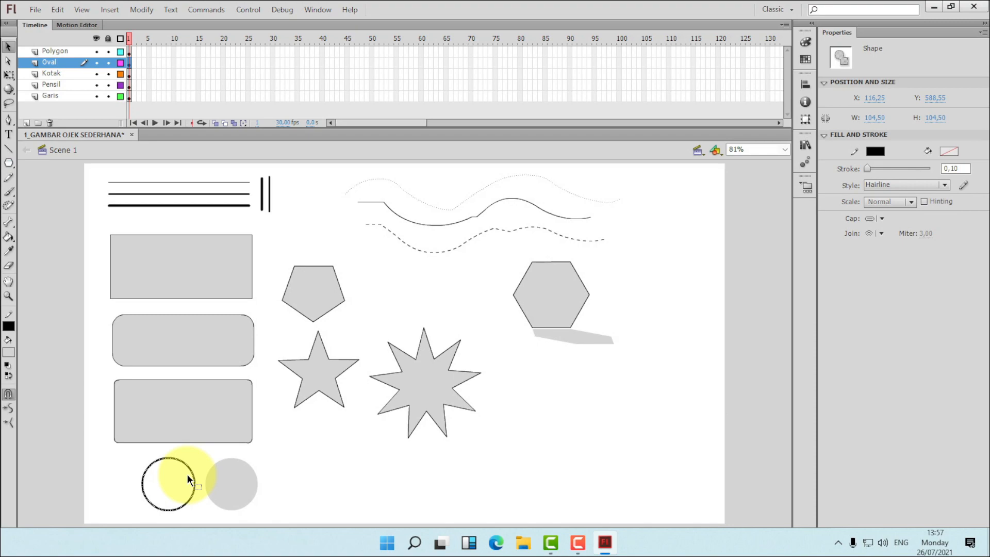
click(158, 490)
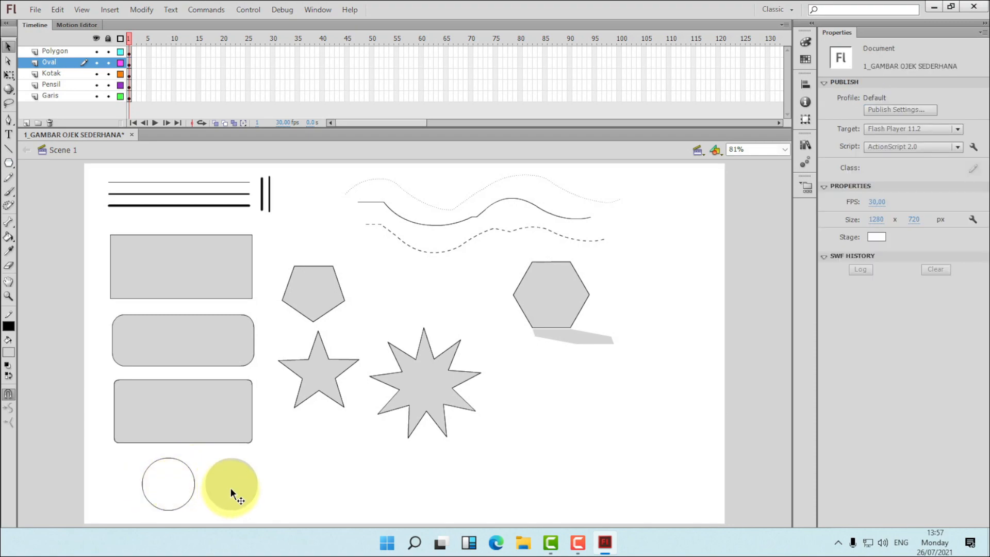
- Move the grey fill onto the circle's outline and back out beside it, at about X 237, Y 582
drag(230, 487, 177, 484)
click(230, 486)
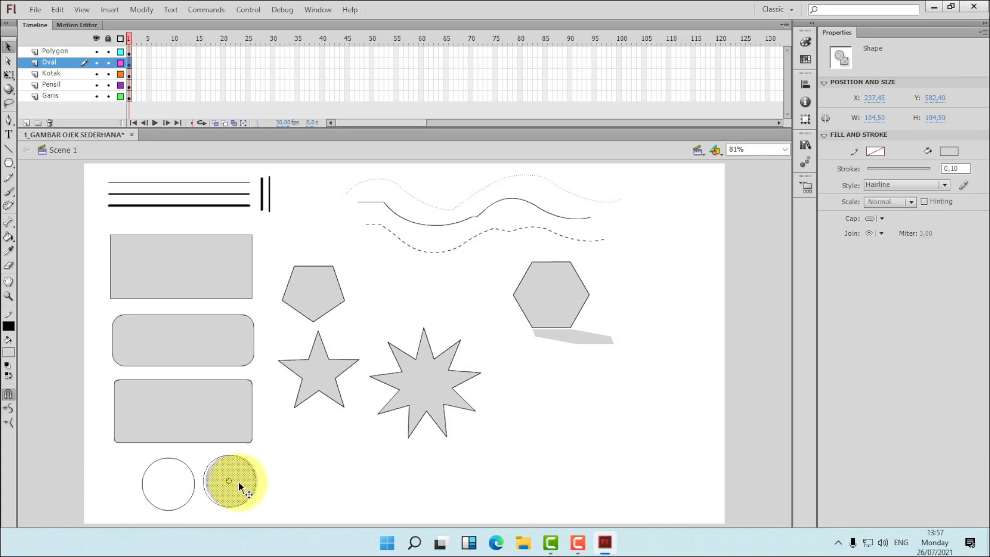
click(292, 472)
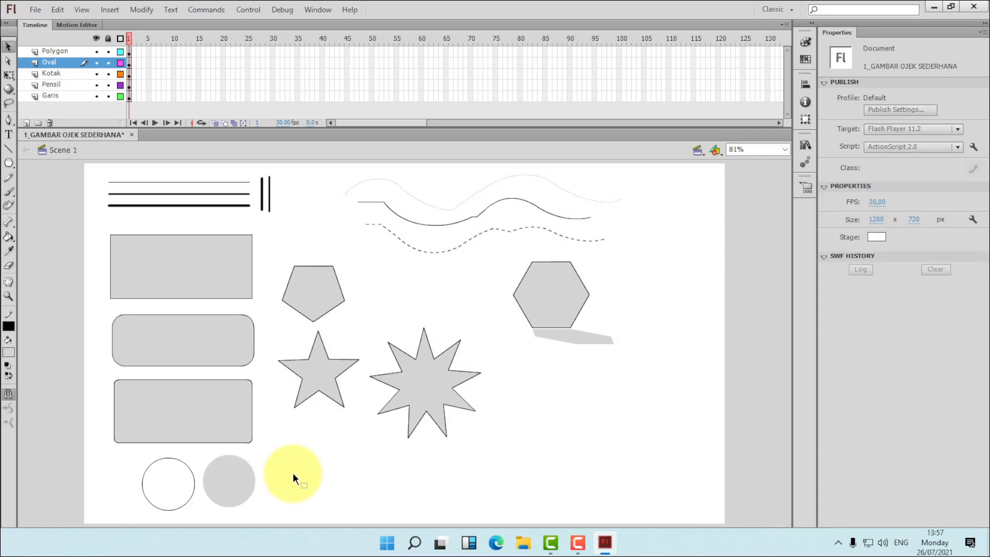
- Drop the grey fill over the circle's outline, pull it away to about X 284, Y 586, and undo these moves
drag(230, 475, 256, 487)
click(250, 480)
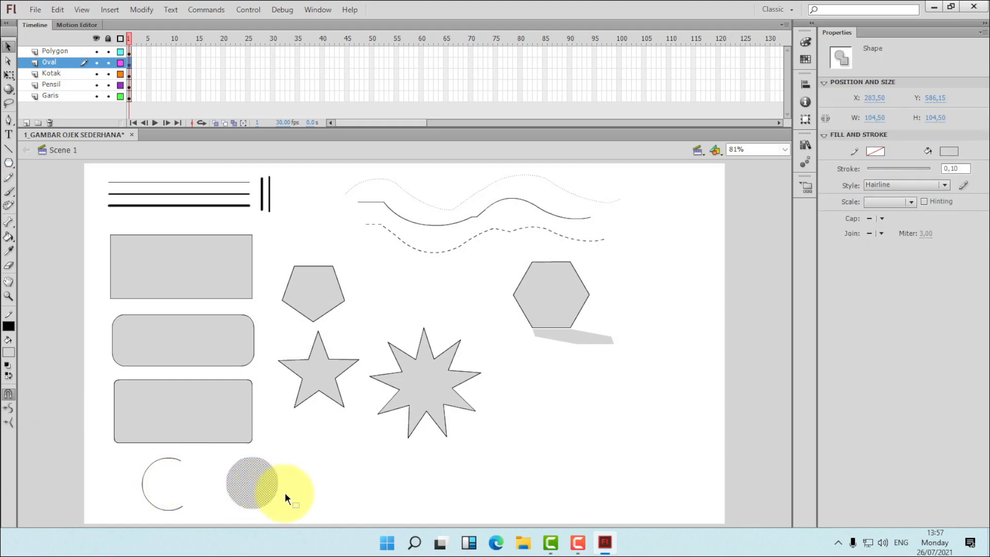
key(ctrl+z)
key(ctrl+z)
key(ctrl+z)
key(ctrl+z)
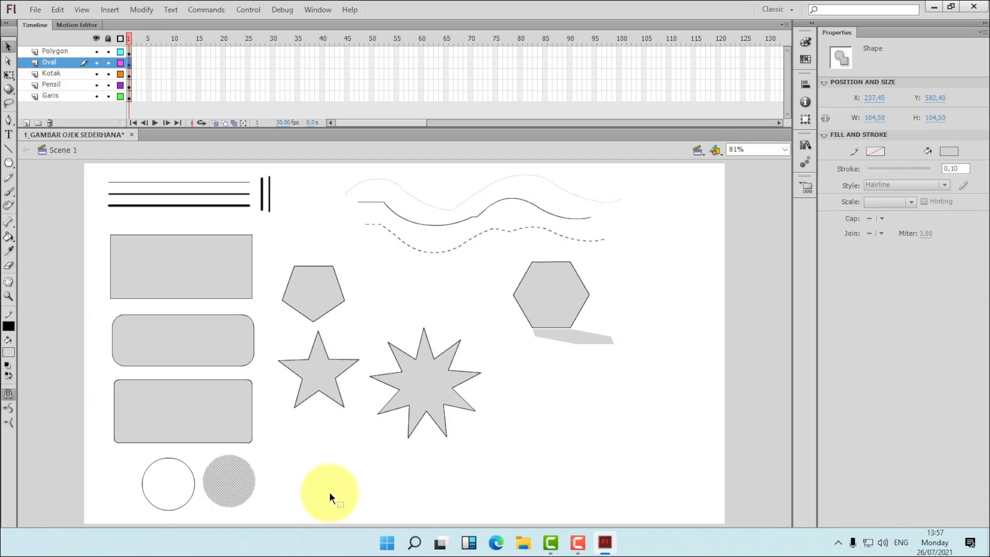
- Select the separated circle fill beside the outline and recolour it dark grey
click(308, 475)
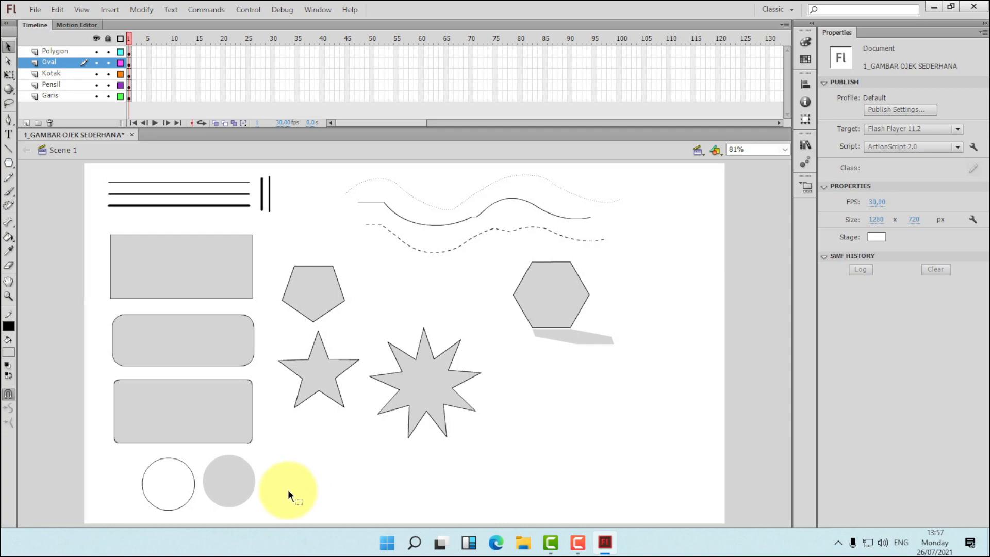
click(240, 481)
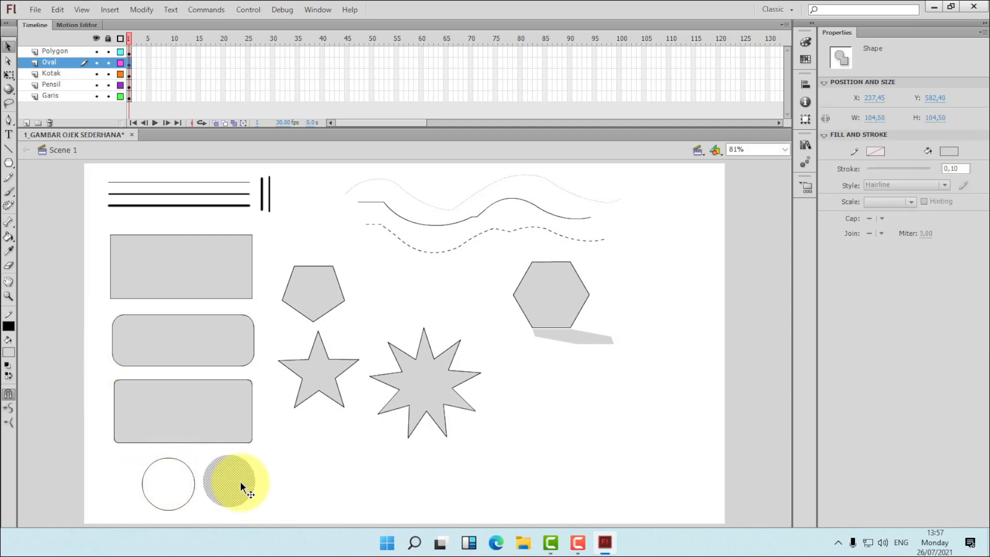
click(10, 352)
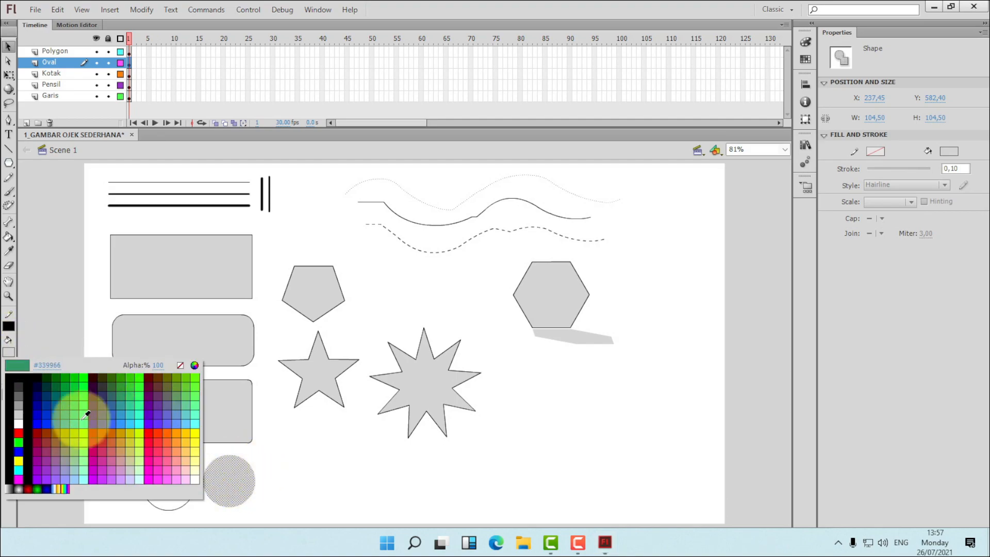
click(9, 49)
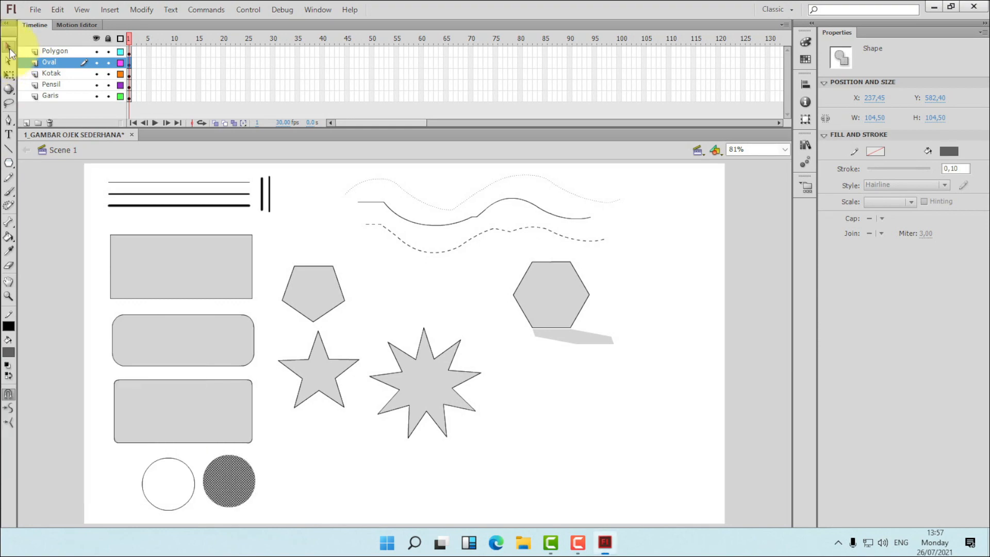
- Change the separated circle's fill colour to orange and deselect it
drag(8, 238, 56, 235)
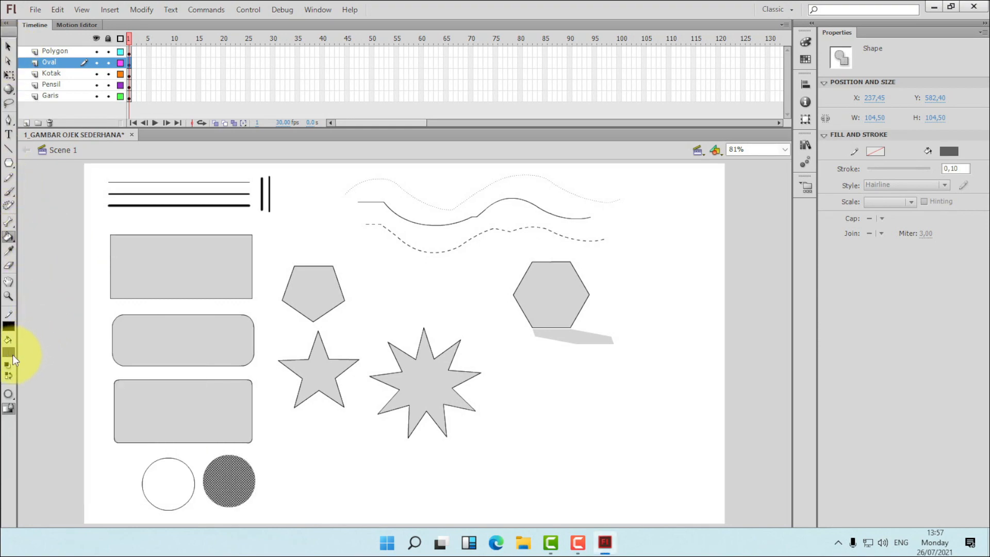
click(10, 352)
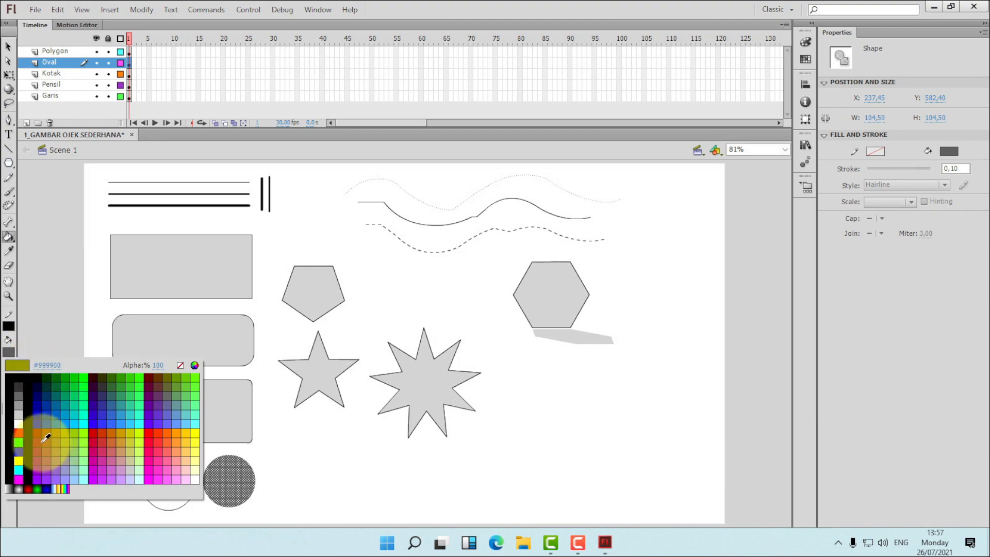
click(182, 429)
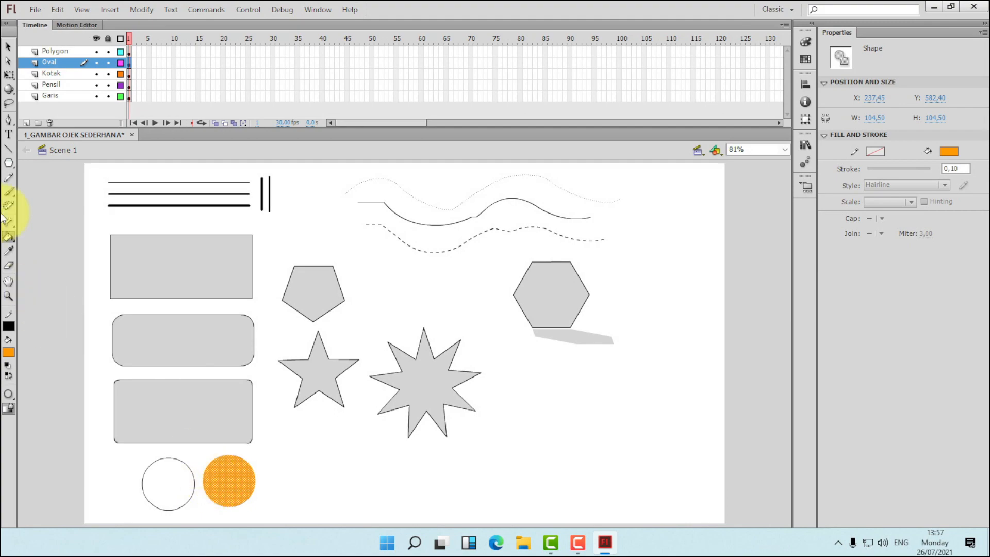
click(8, 51)
click(330, 481)
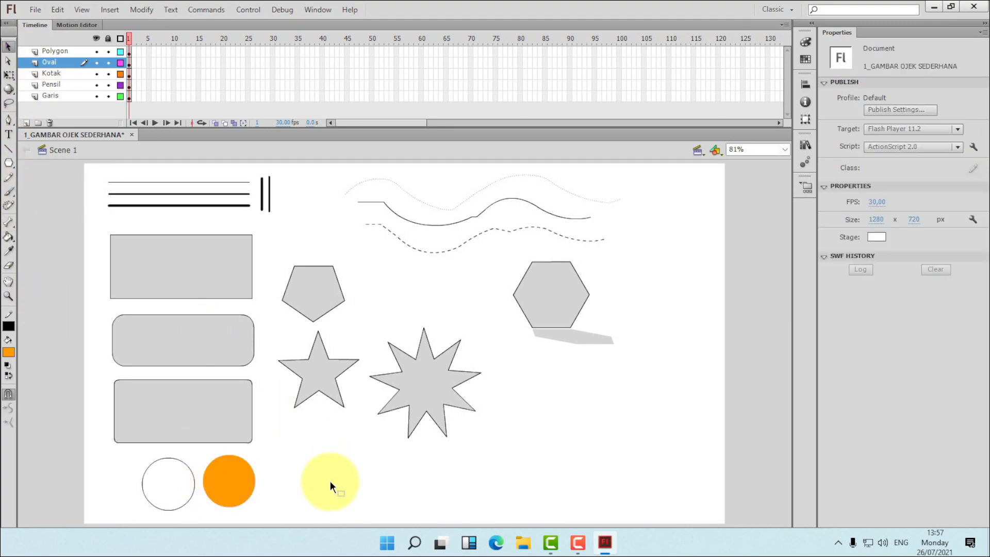
- Set the fill colour to light pink and fill the separated circle with the Paint Bucket tool
click(8, 352)
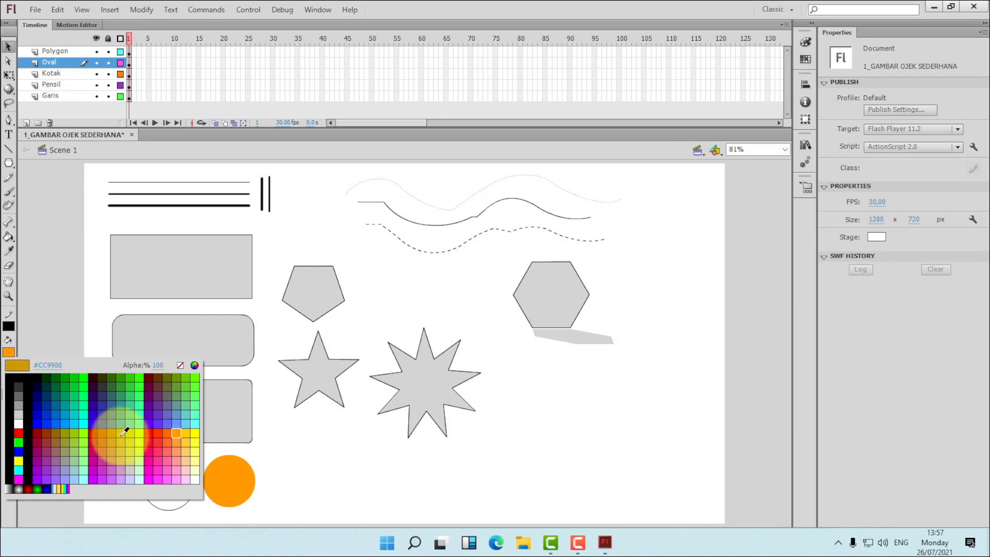
click(176, 471)
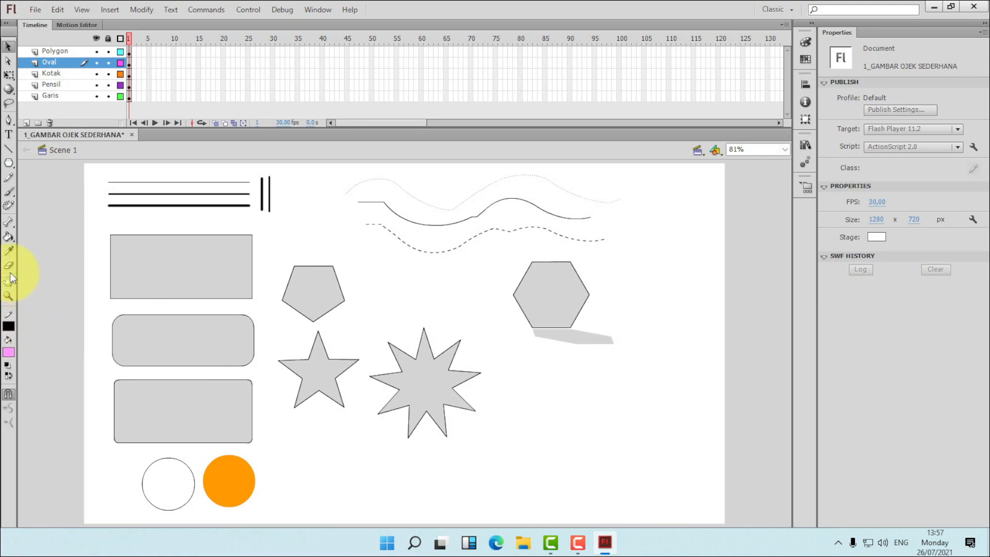
click(8, 236)
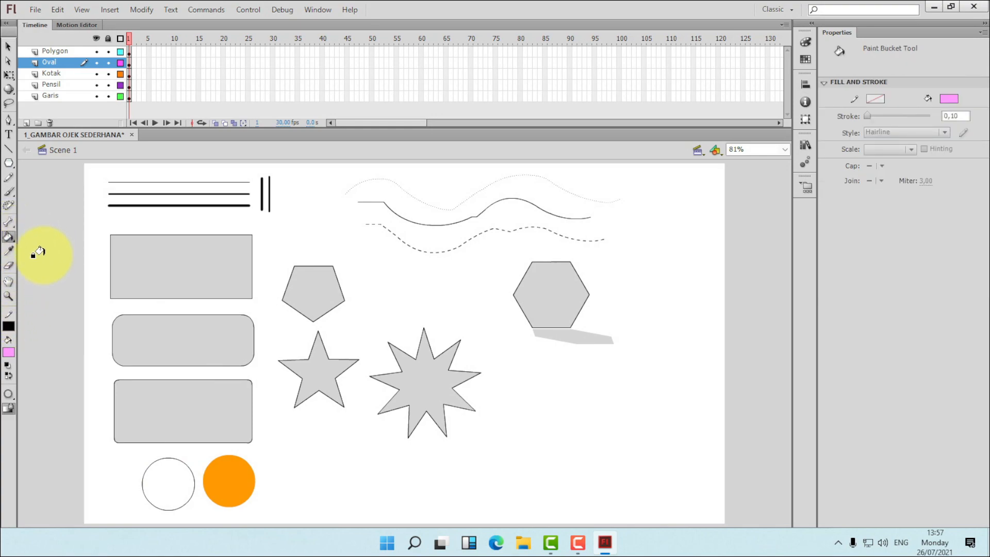
mouse_move(11, 241)
mouse_down()
mouse_move(32, 241)
mouse_move(36, 230)
mouse_up()
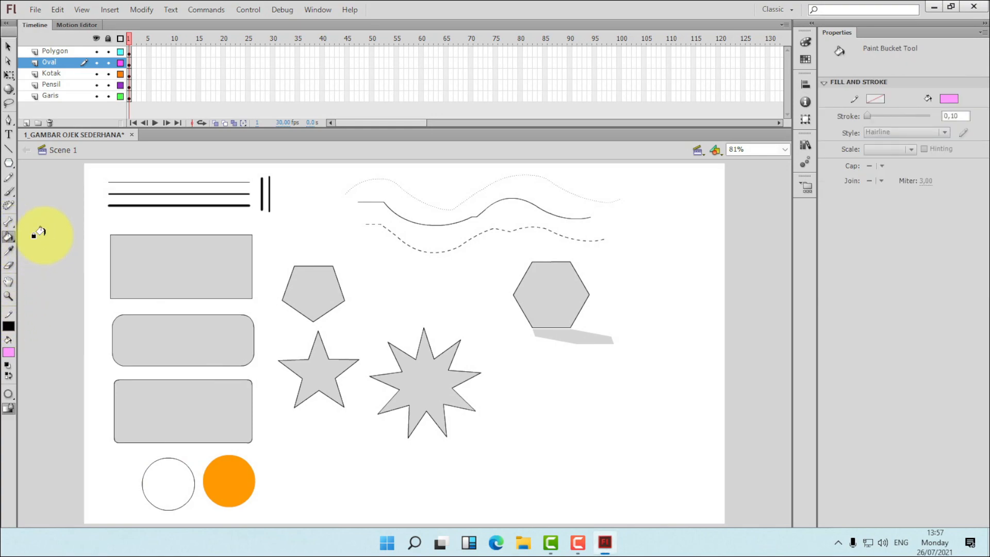
click(206, 477)
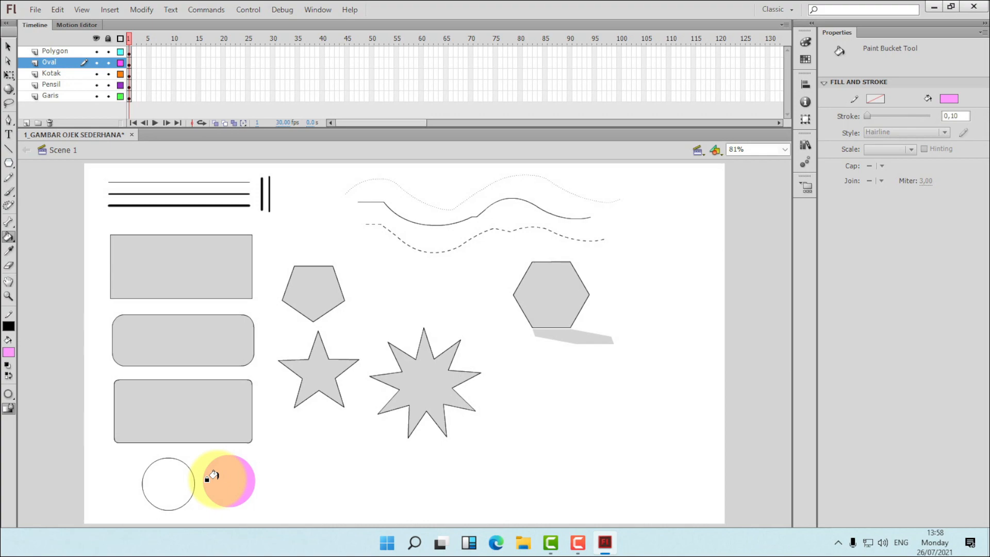
- Set the stroke colour to teal #009999 and recolour the outlines of the empty circle and upper rounded rectangle with the Ink Bottle tool
click(12, 322)
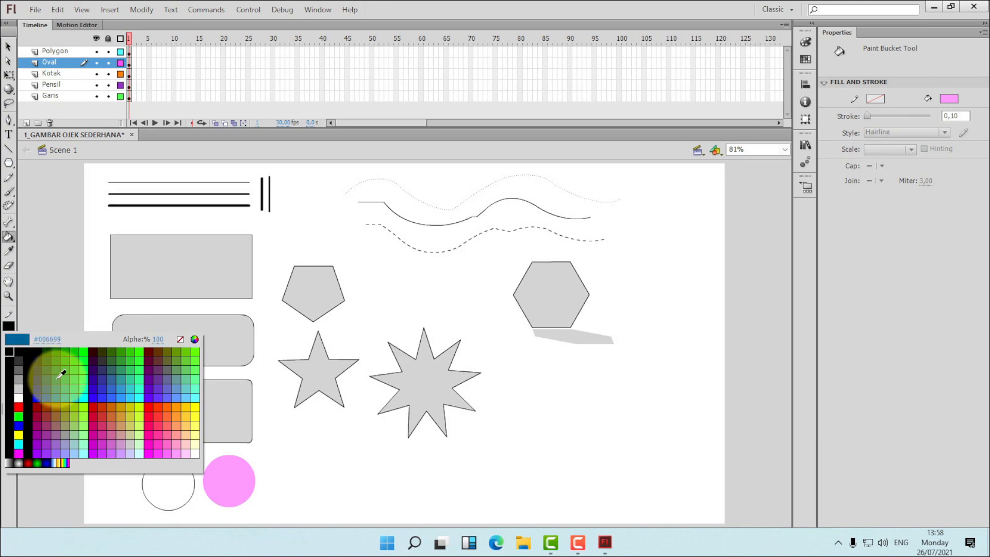
click(59, 377)
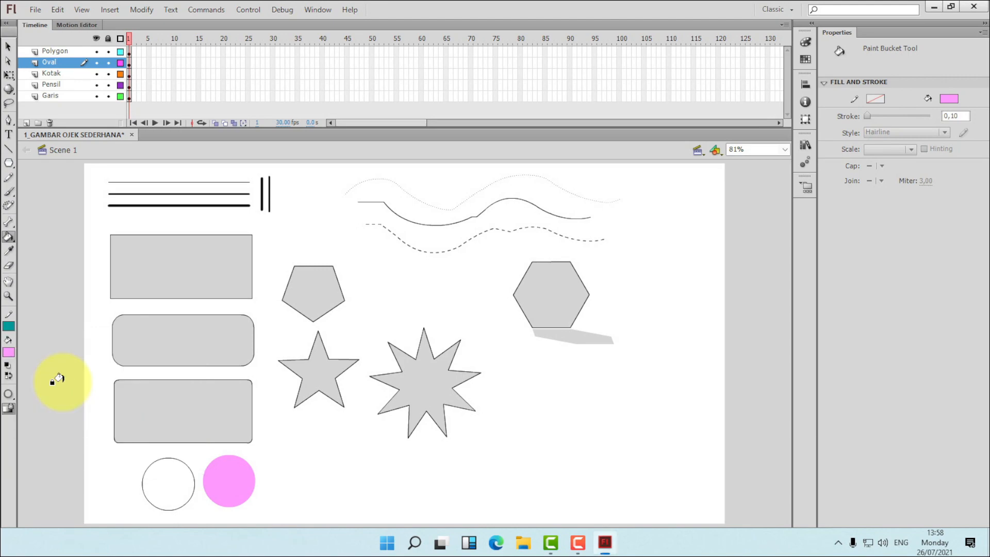
click(9, 237)
click(64, 250)
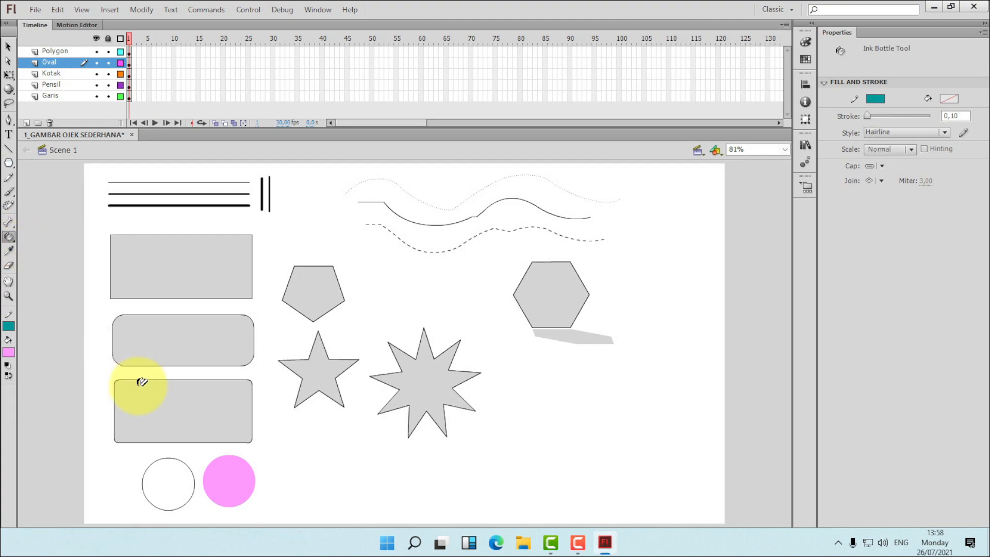
click(179, 455)
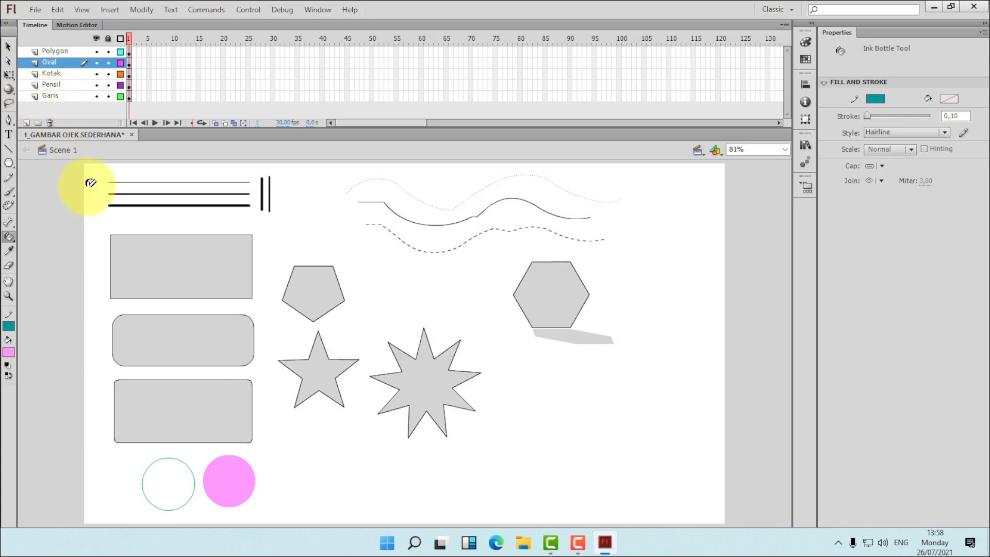
click(150, 312)
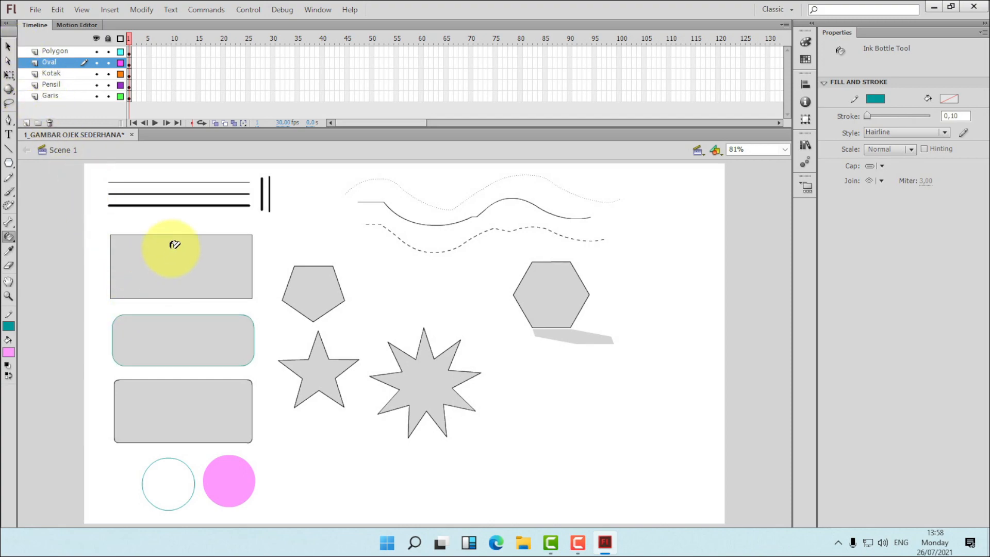
- Set the stroke colour to red and apply it to the outlines of the sharp-cornered rectangle and the pentagon
click(14, 330)
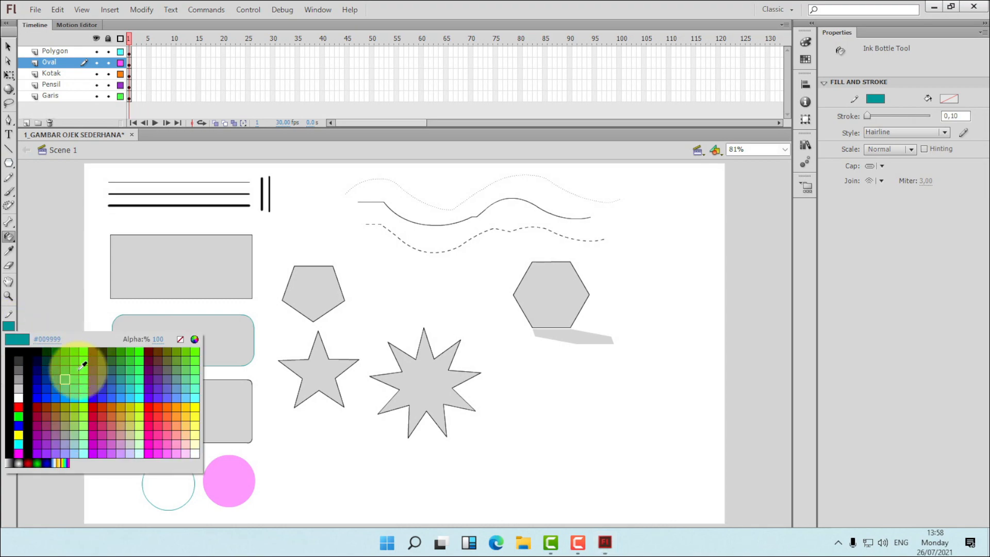
click(23, 401)
click(194, 296)
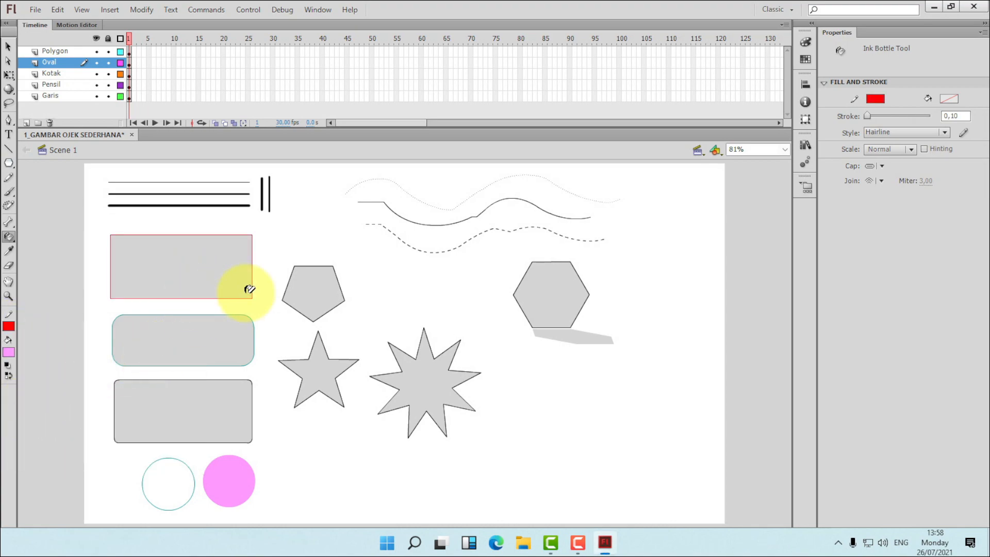
click(322, 264)
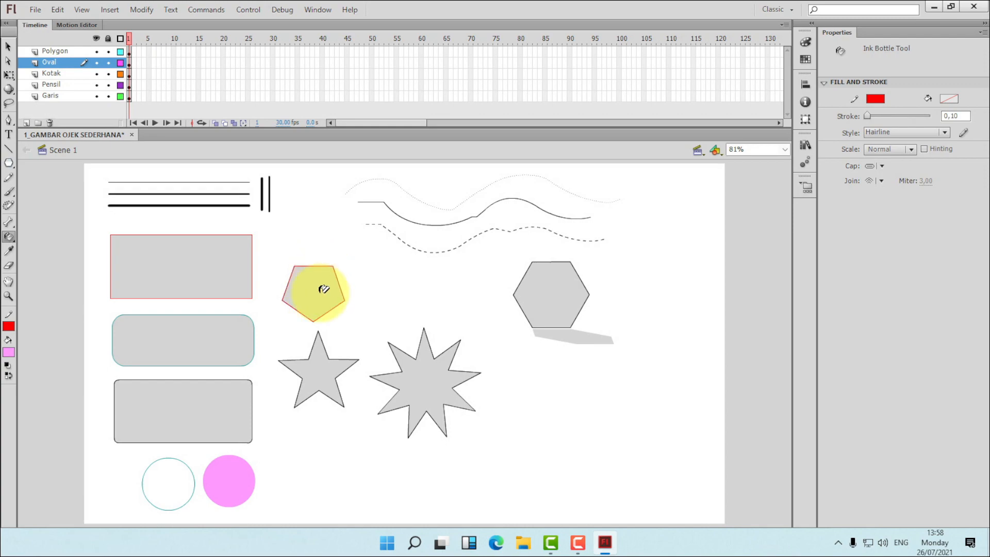
- Set the stroke colour to magenta and apply it to the outlines of the five-pointed star and the larger multi-pointed star
click(10, 326)
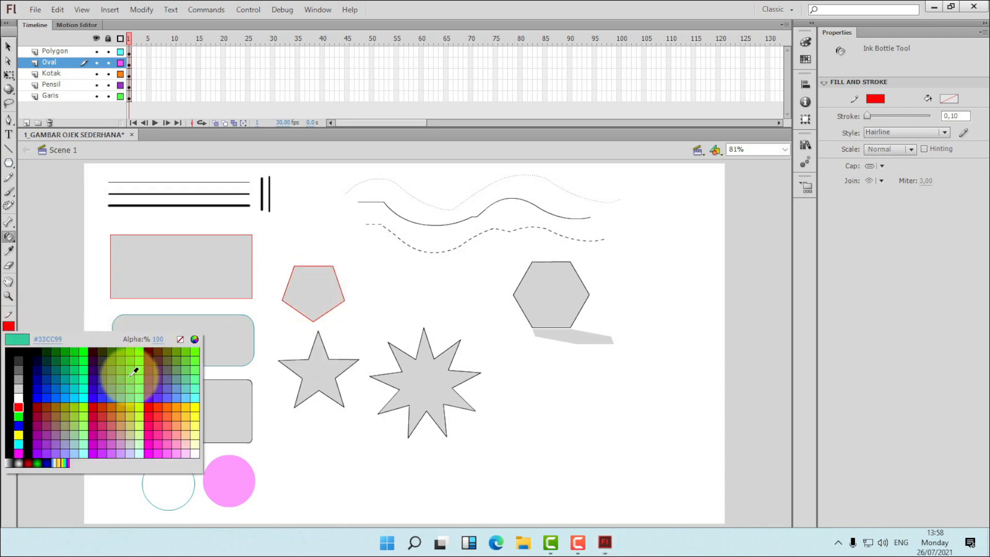
click(110, 421)
click(300, 357)
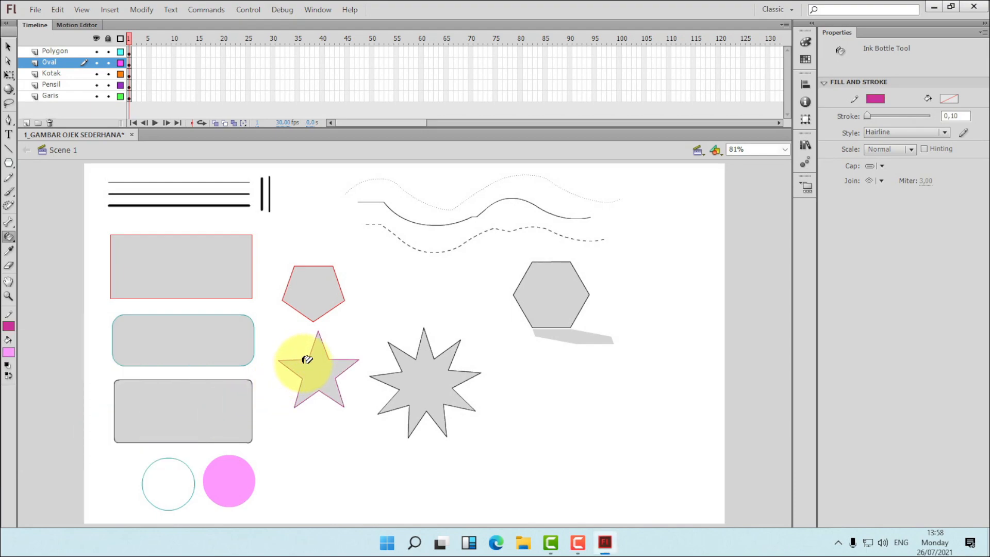
click(403, 348)
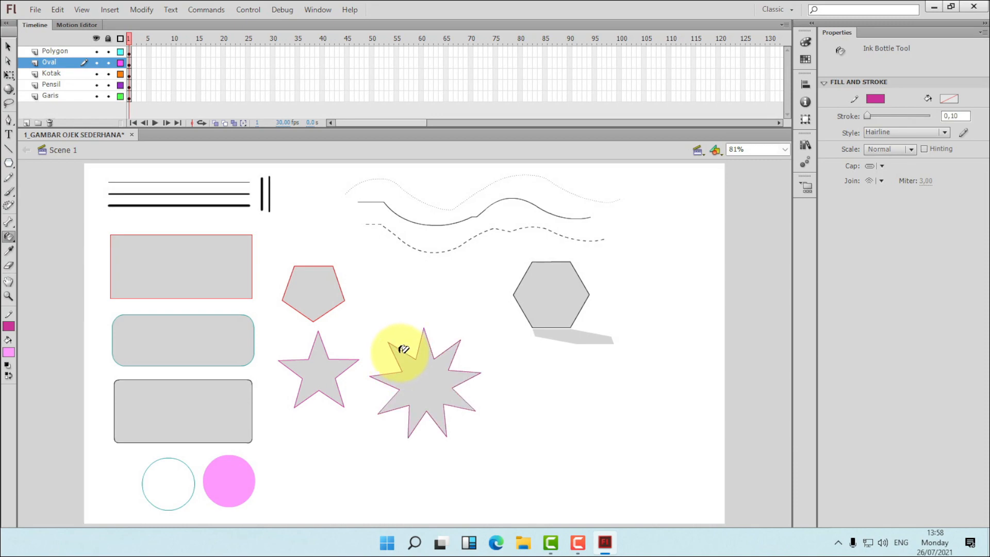
- Recolour the hexagon's outline magenta with the Ink Bottle tool
click(522, 278)
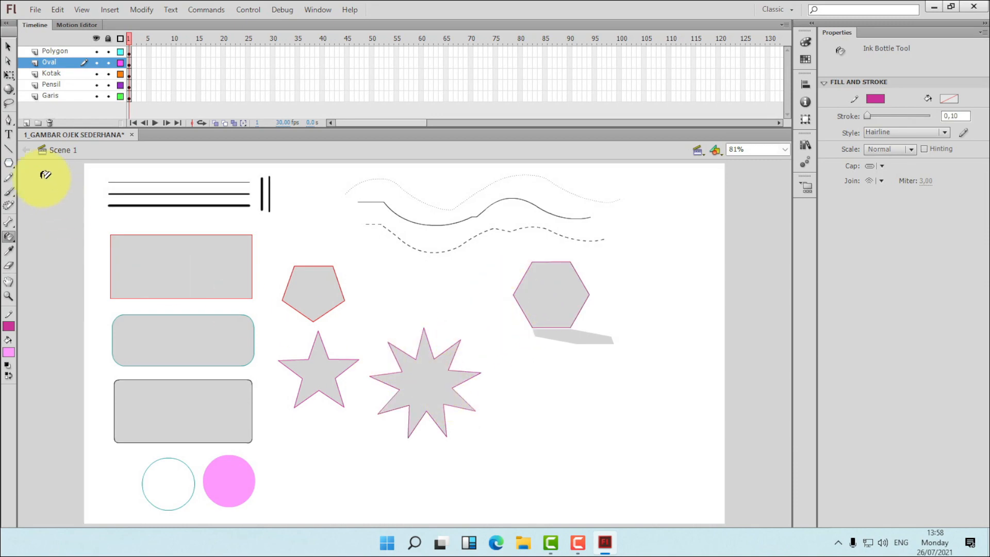
click(11, 49)
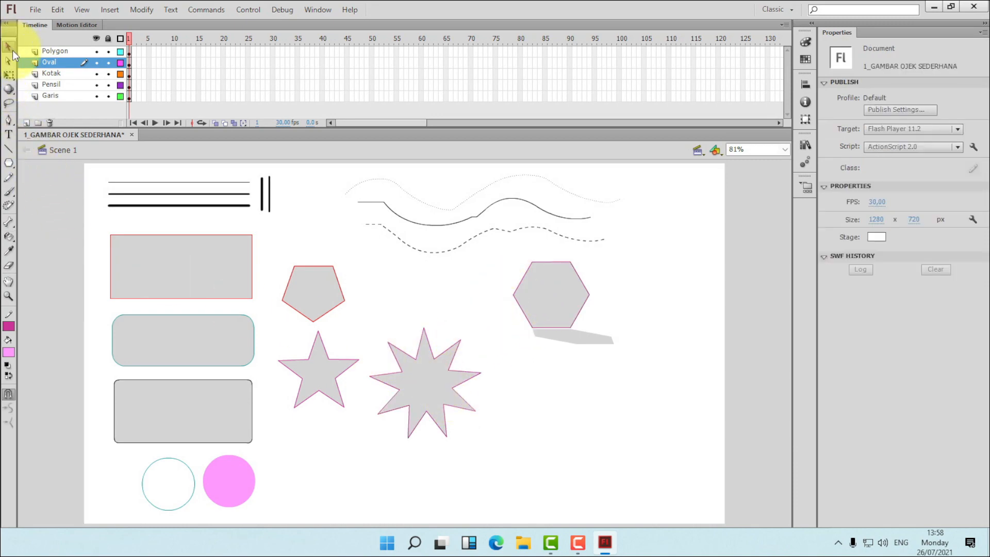
- Set the fill colour to bright blue and fill the lower rounded rectangle and the multi-pointed star with the Paint Bucket tool
click(8, 352)
click(61, 384)
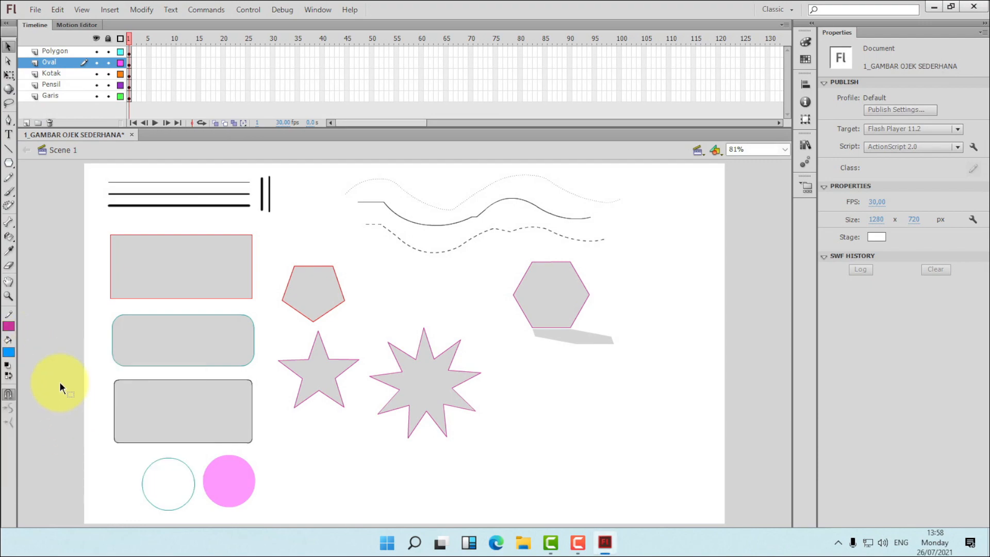
click(10, 238)
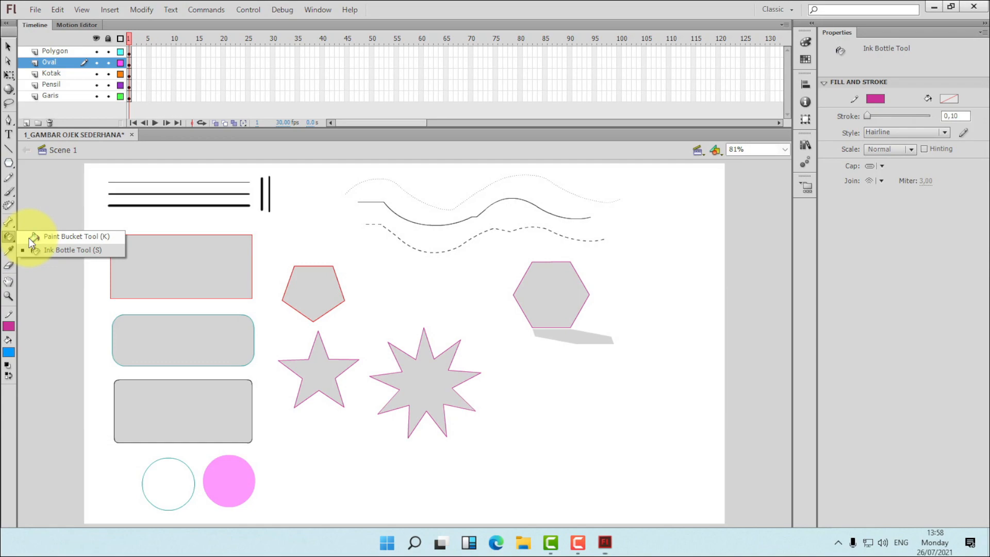
click(73, 236)
click(150, 399)
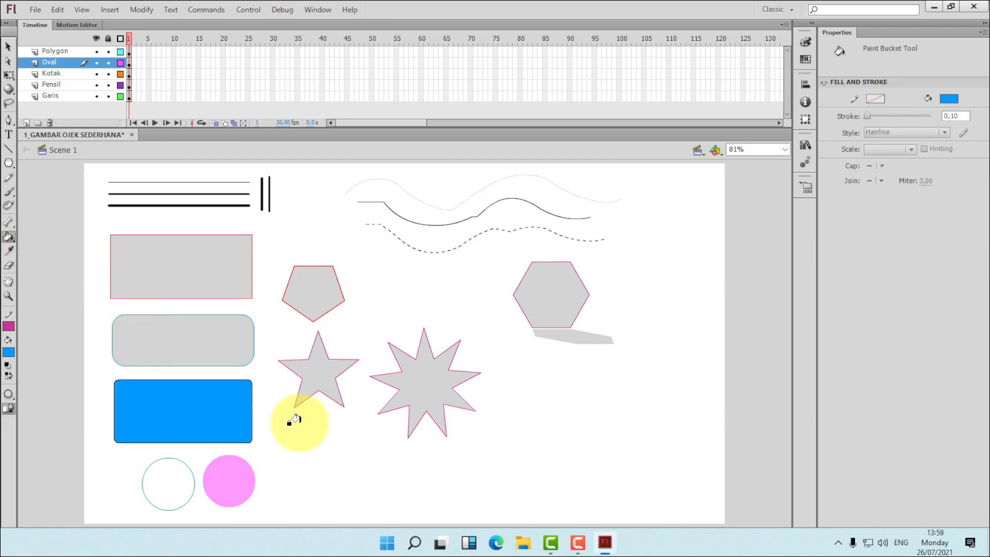
click(394, 398)
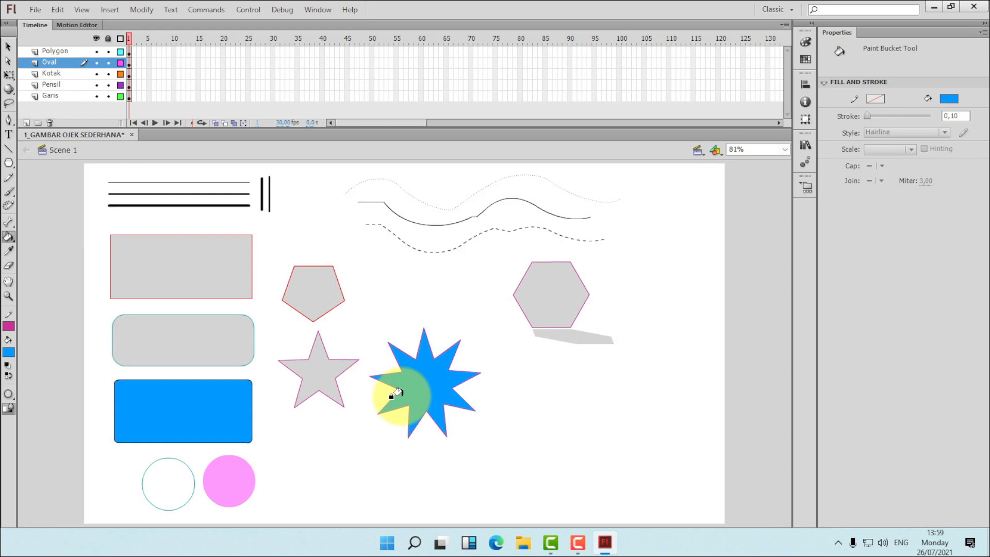
- Set the fill colour to light yellow and fill the upper rounded rectangle and the hexagon
click(7, 352)
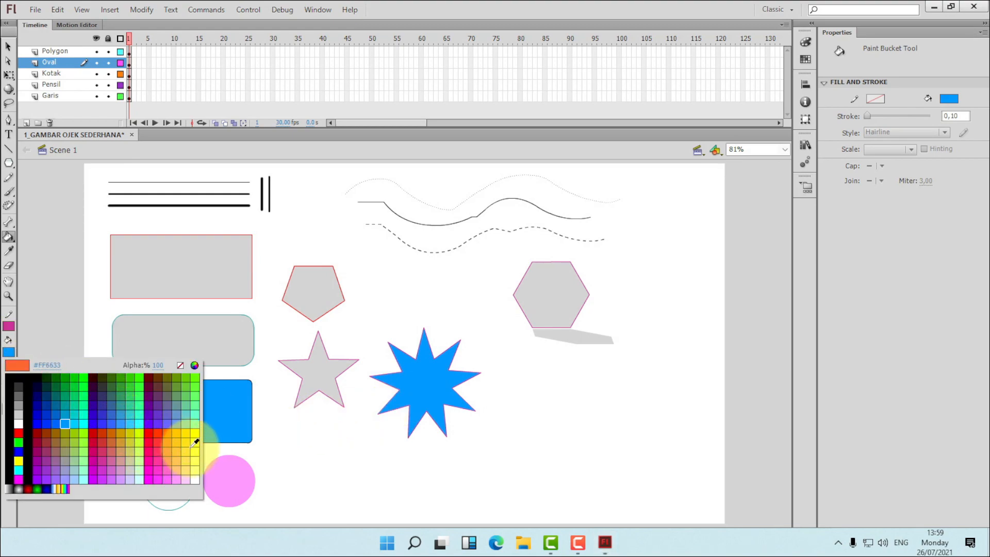
click(195, 442)
click(185, 355)
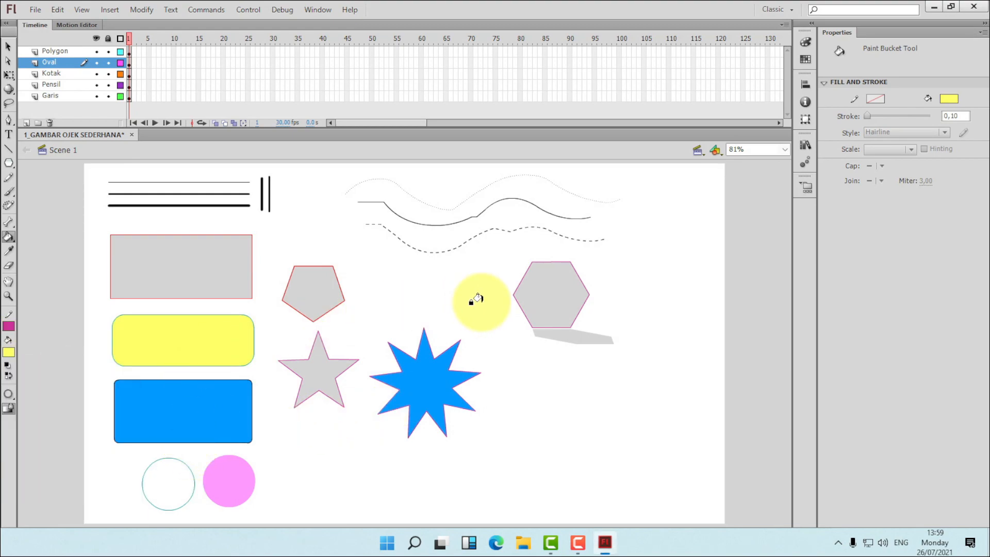
click(544, 290)
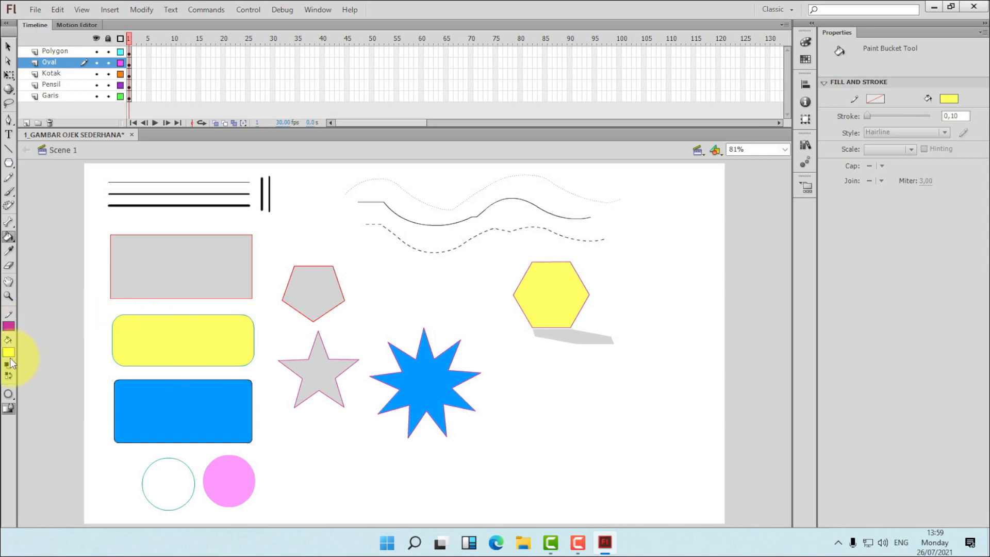
- Set the fill colour to dark green and fill the sharp-cornered rectangle
click(9, 353)
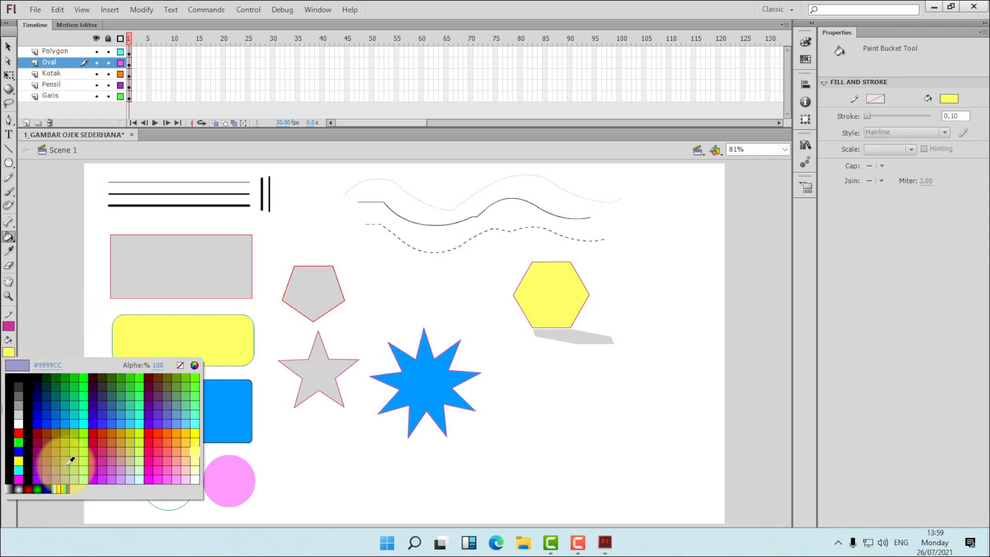
click(58, 384)
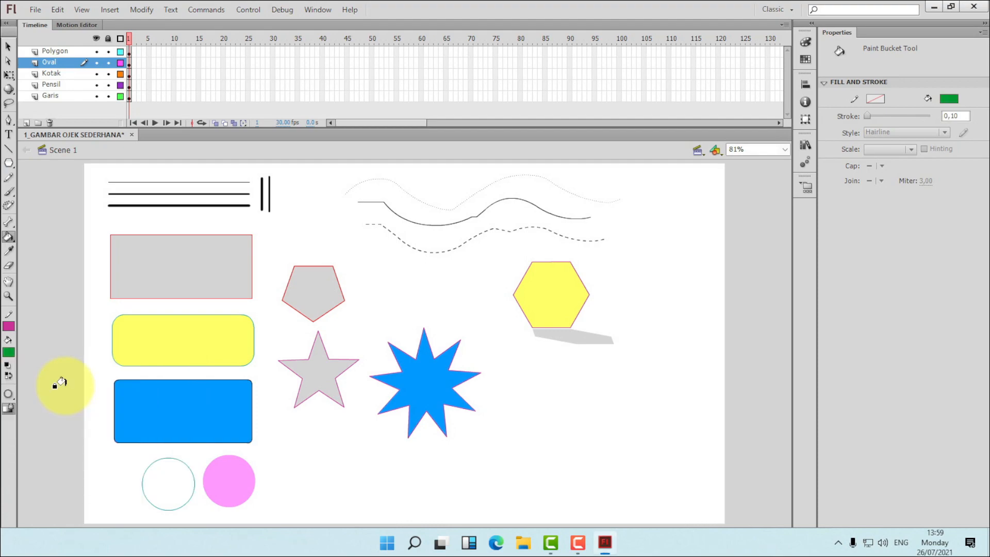
click(153, 267)
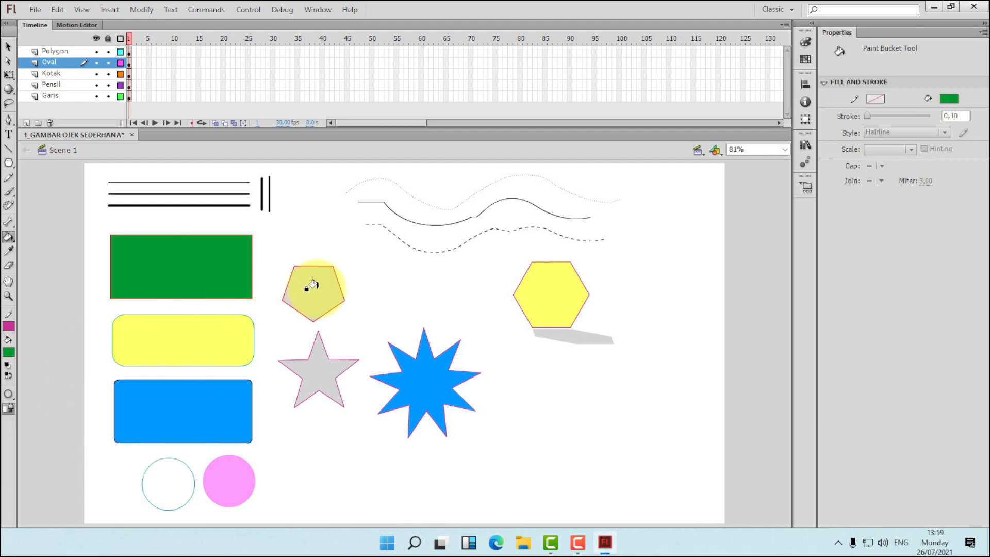
- Set the fill colour to green #00CC66 and fill the sharp-cornered rectangle and the pentagon
click(9, 352)
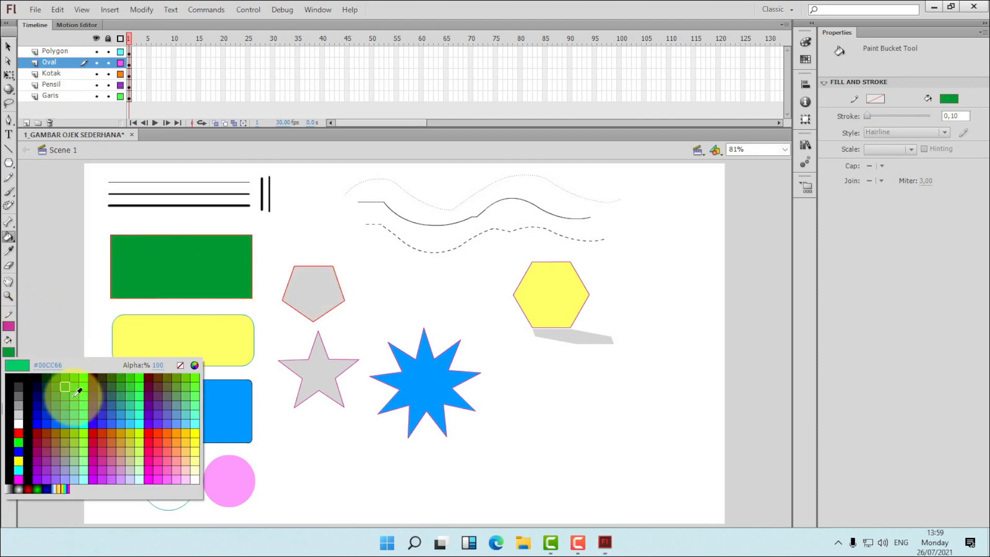
click(80, 393)
click(150, 272)
click(344, 299)
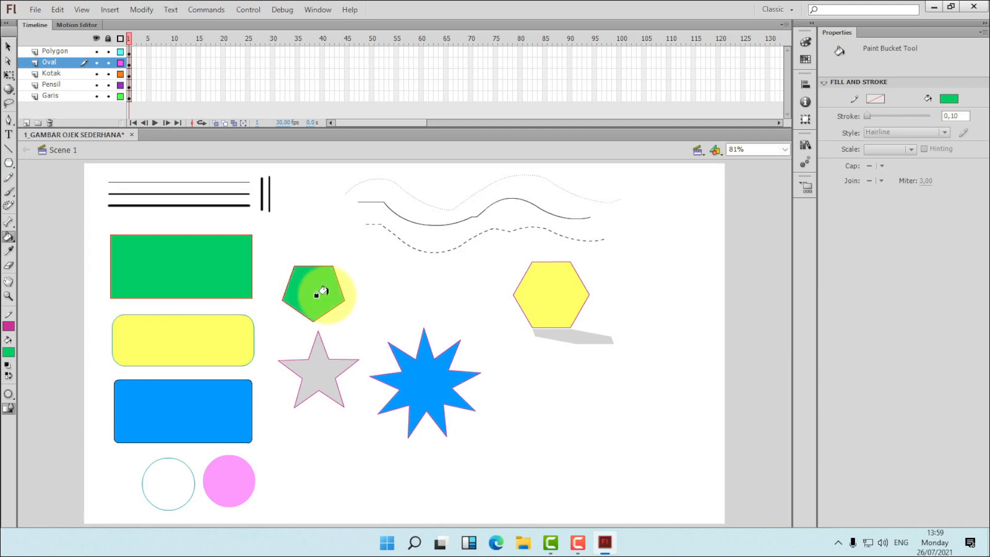
- Set the fill colour to light purple and fill the five-pointed star
click(10, 351)
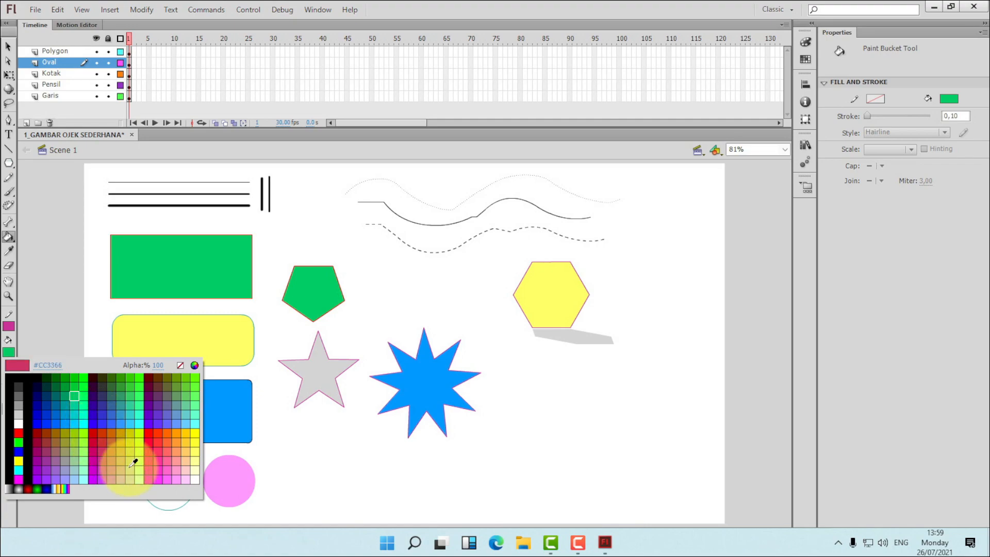
click(115, 476)
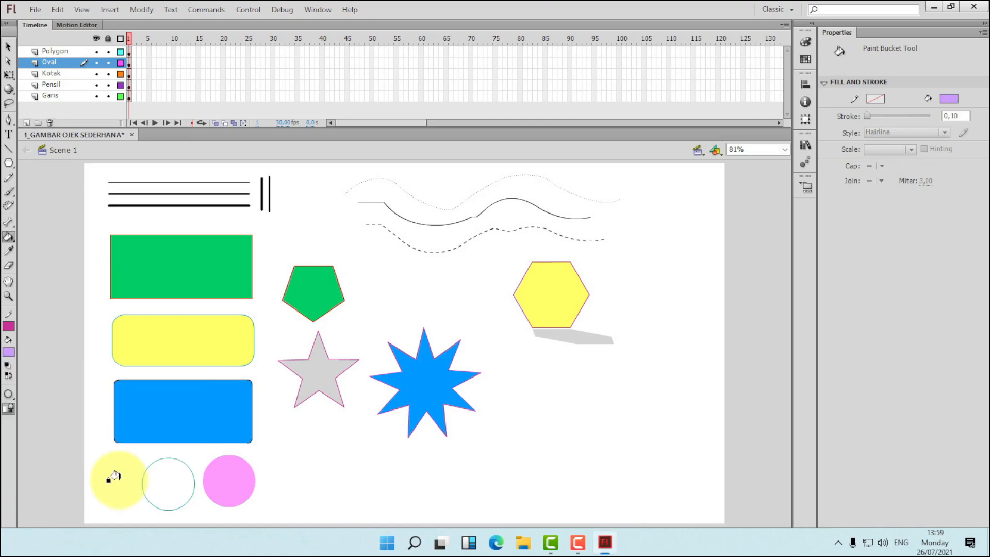
click(312, 370)
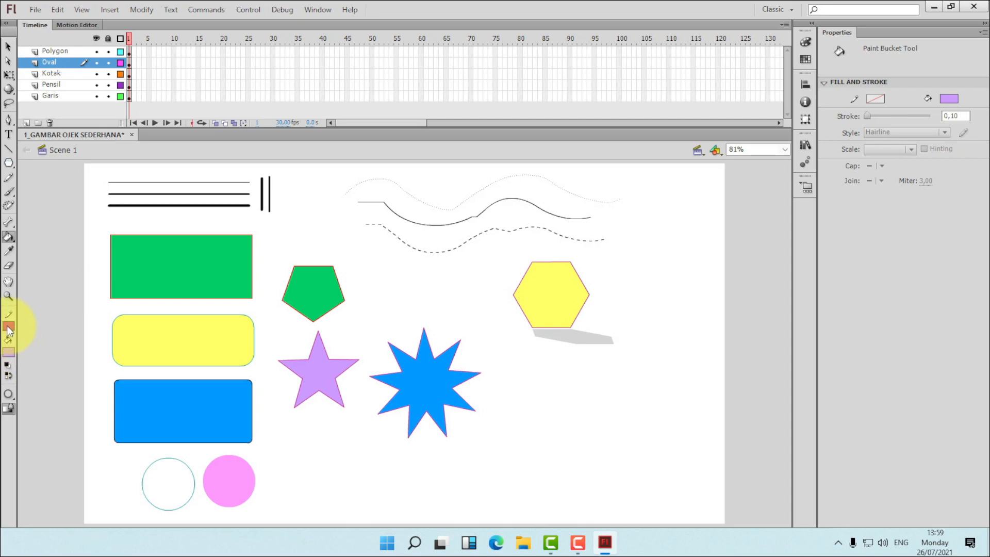
- Recolour the three horizontal lines and the two vertical lines with the magenta hairline stroke using the Ink Bottle tool
click(9, 235)
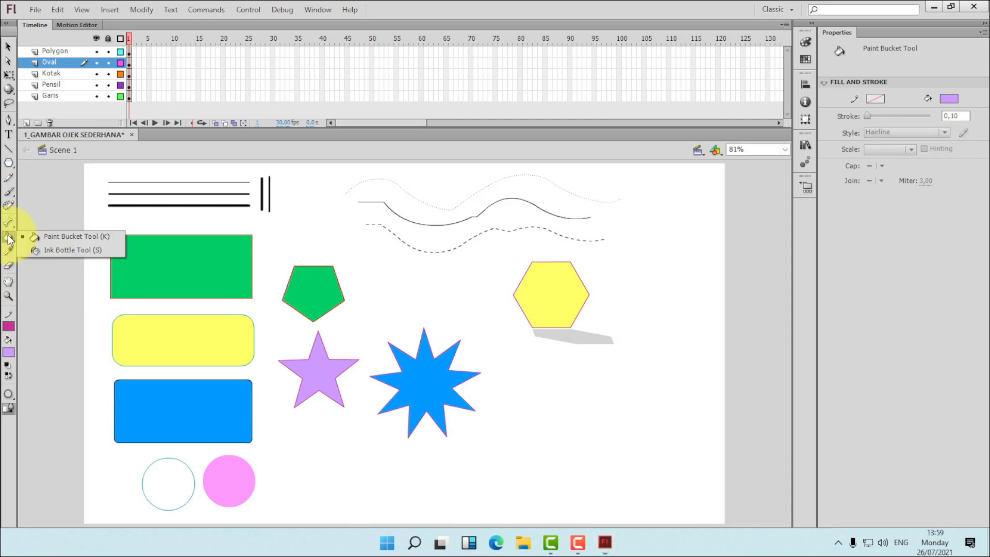
click(58, 253)
click(173, 205)
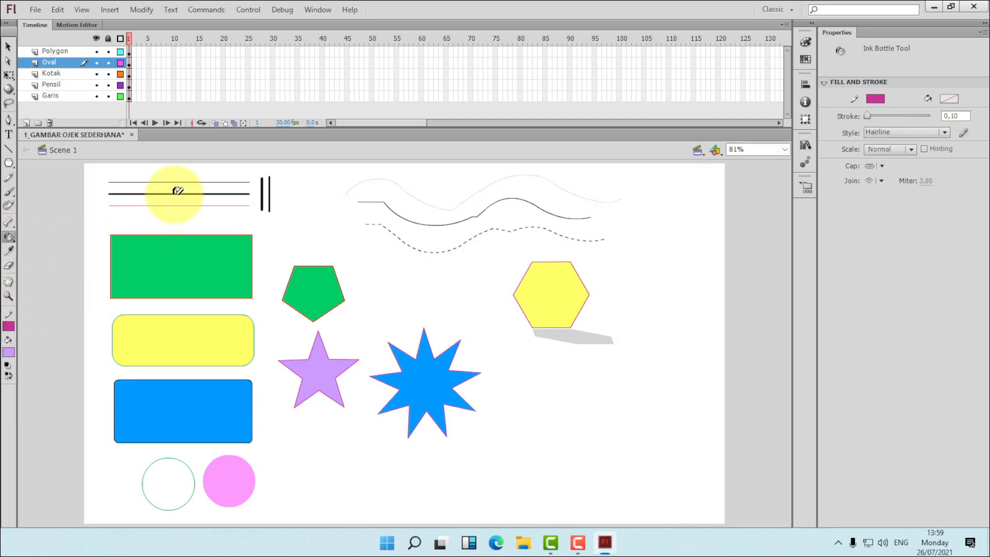
click(175, 194)
click(184, 182)
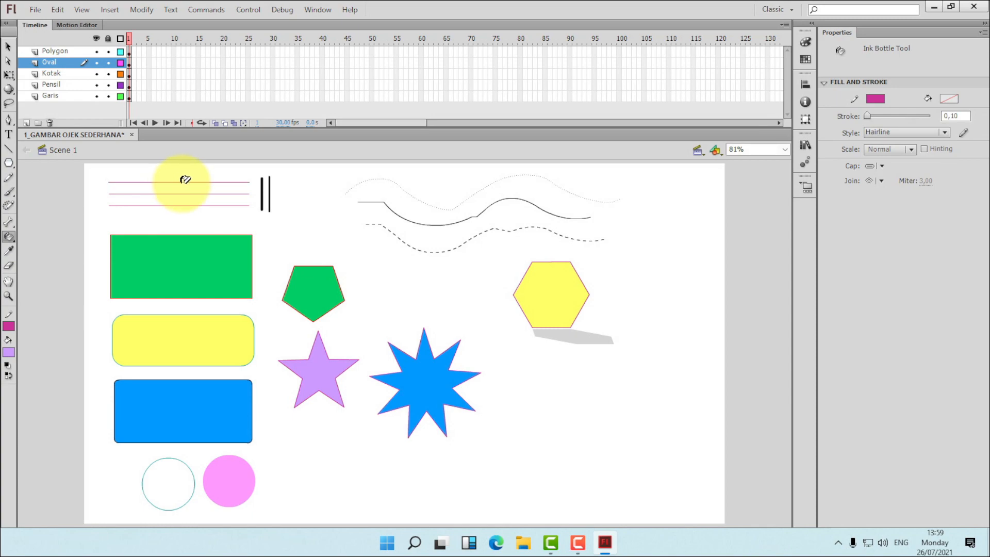
click(262, 194)
click(269, 189)
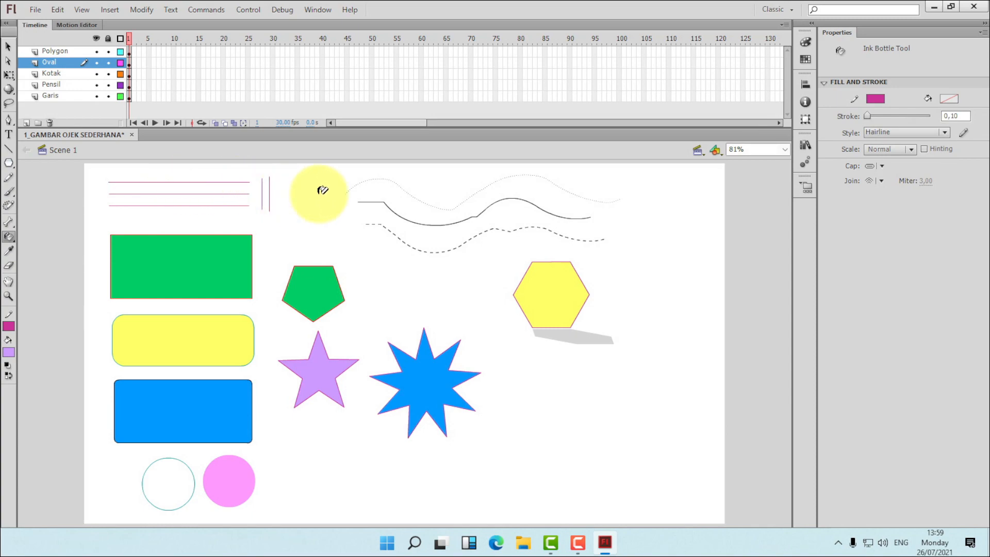
- Apply the magenta hairline stroke to the three wavy pencil lines, including the dashed one
click(430, 199)
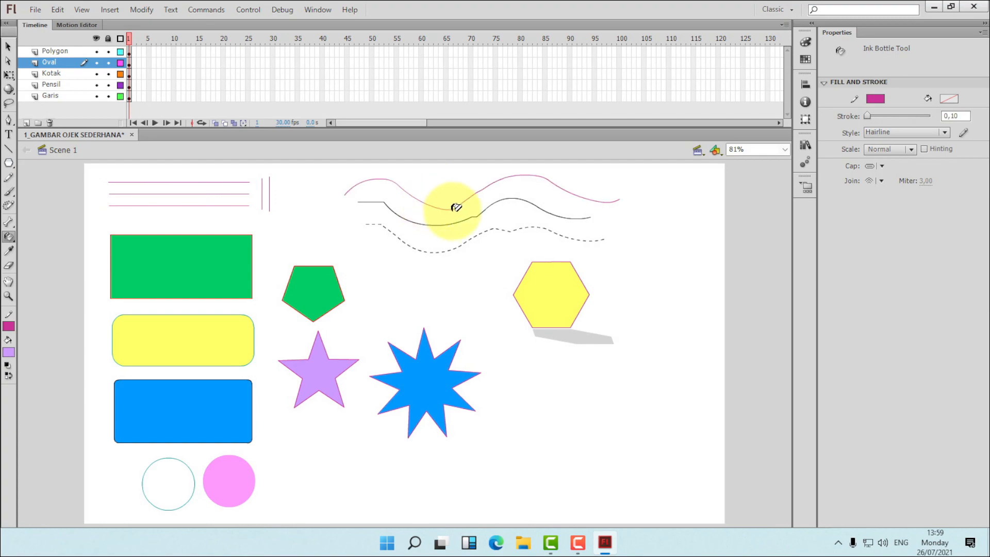
click(440, 220)
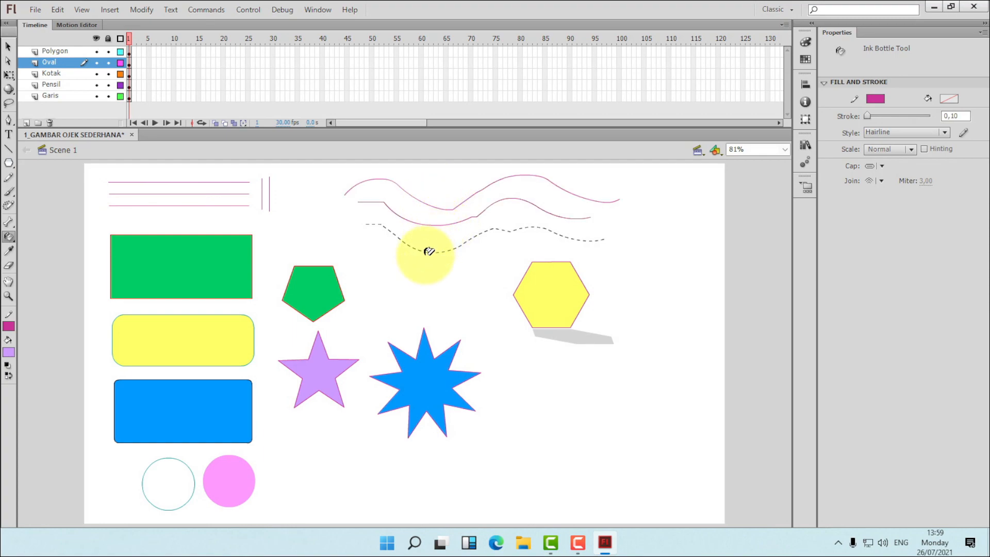
click(429, 249)
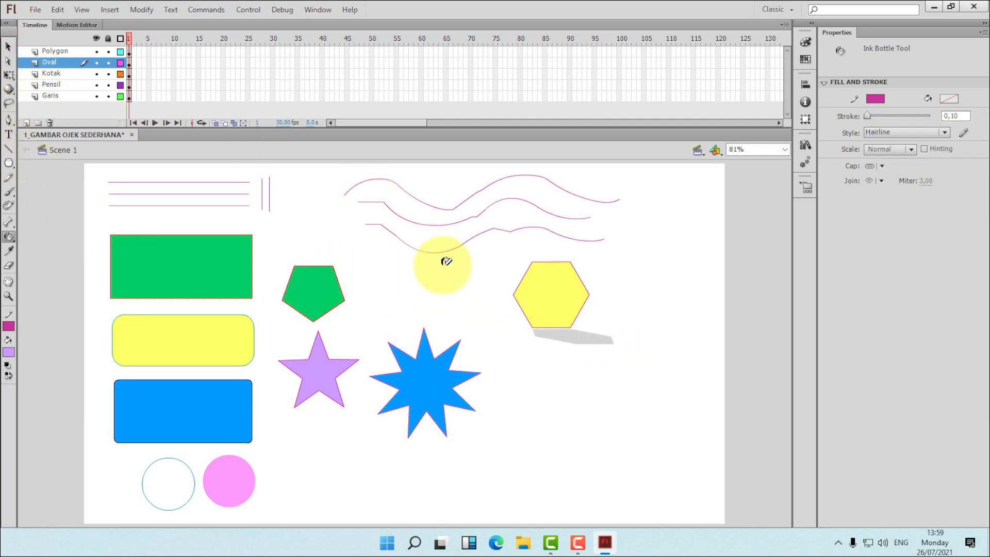
- Save the 1_GAMBAR OJEK SEDERHANA document
click(35, 10)
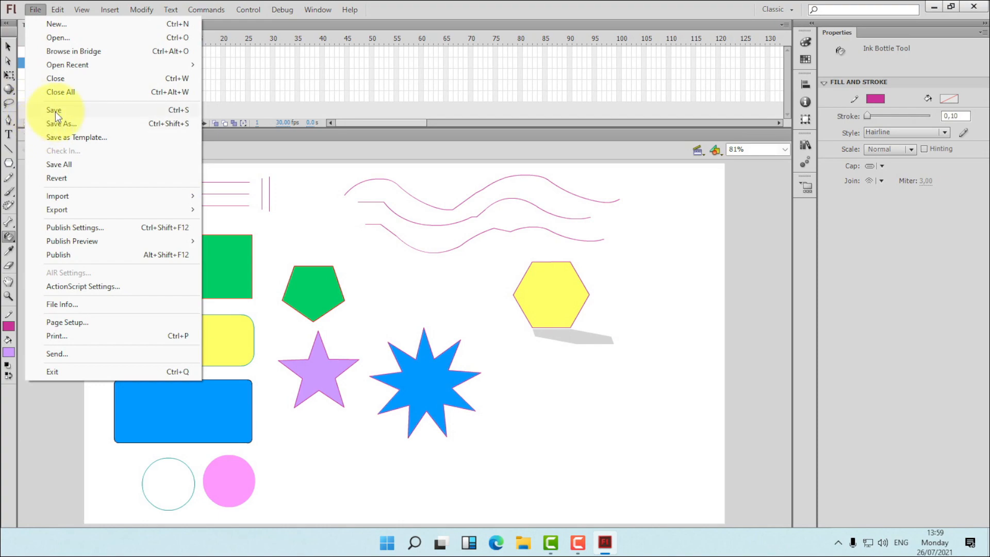
click(55, 110)
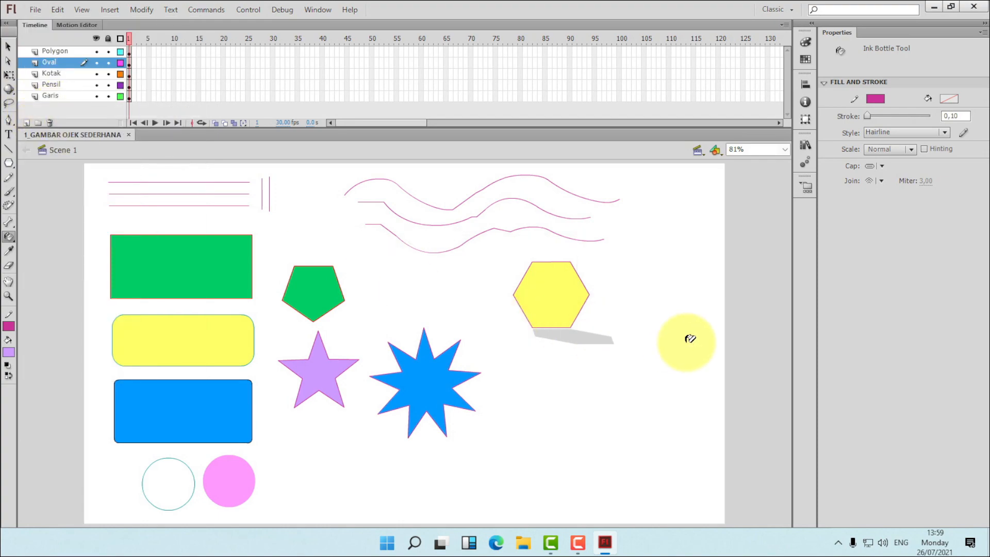